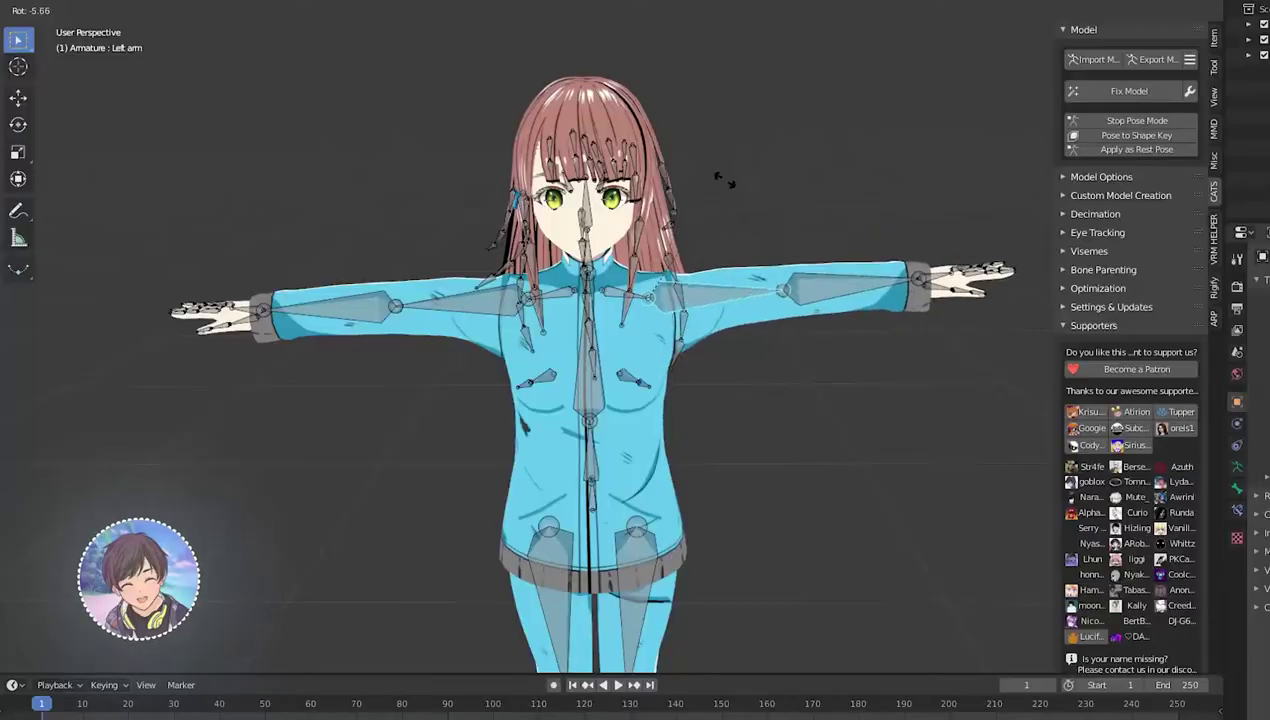
- Cancel the first arm rotation and rotate the left arm bone into a new bend
right_click(727, 302)
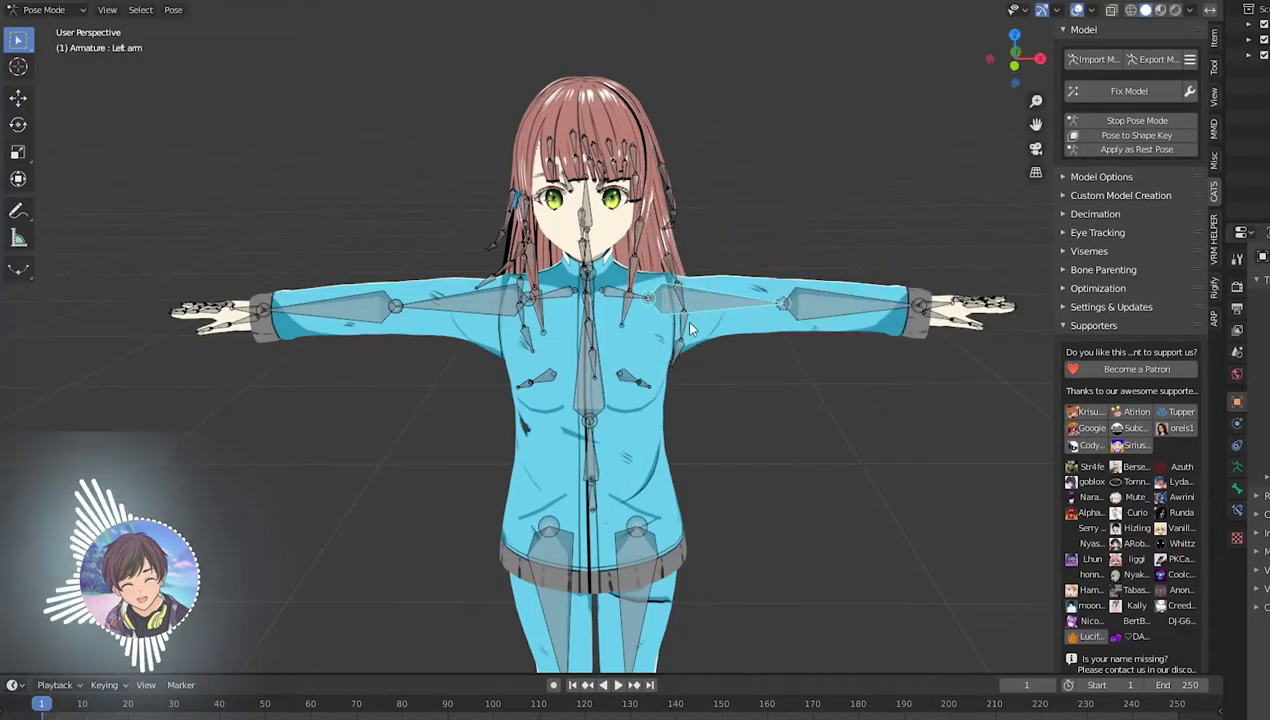
key(r)
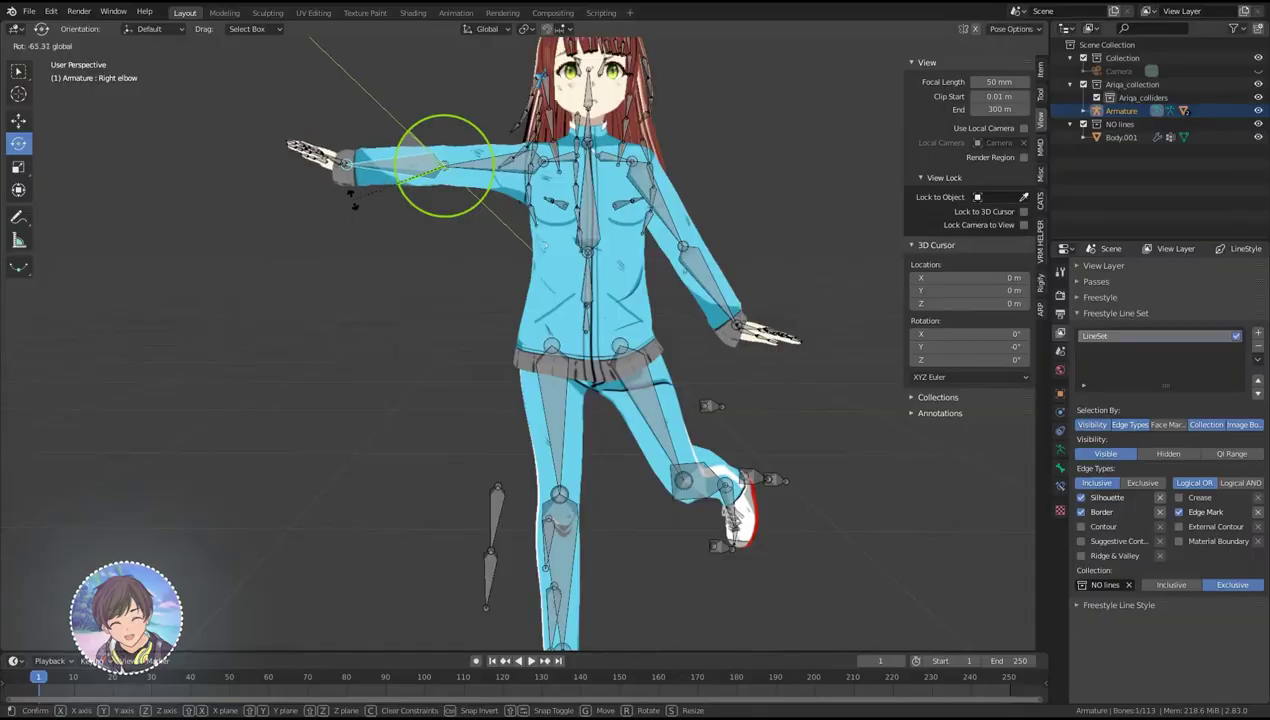
click(355, 200)
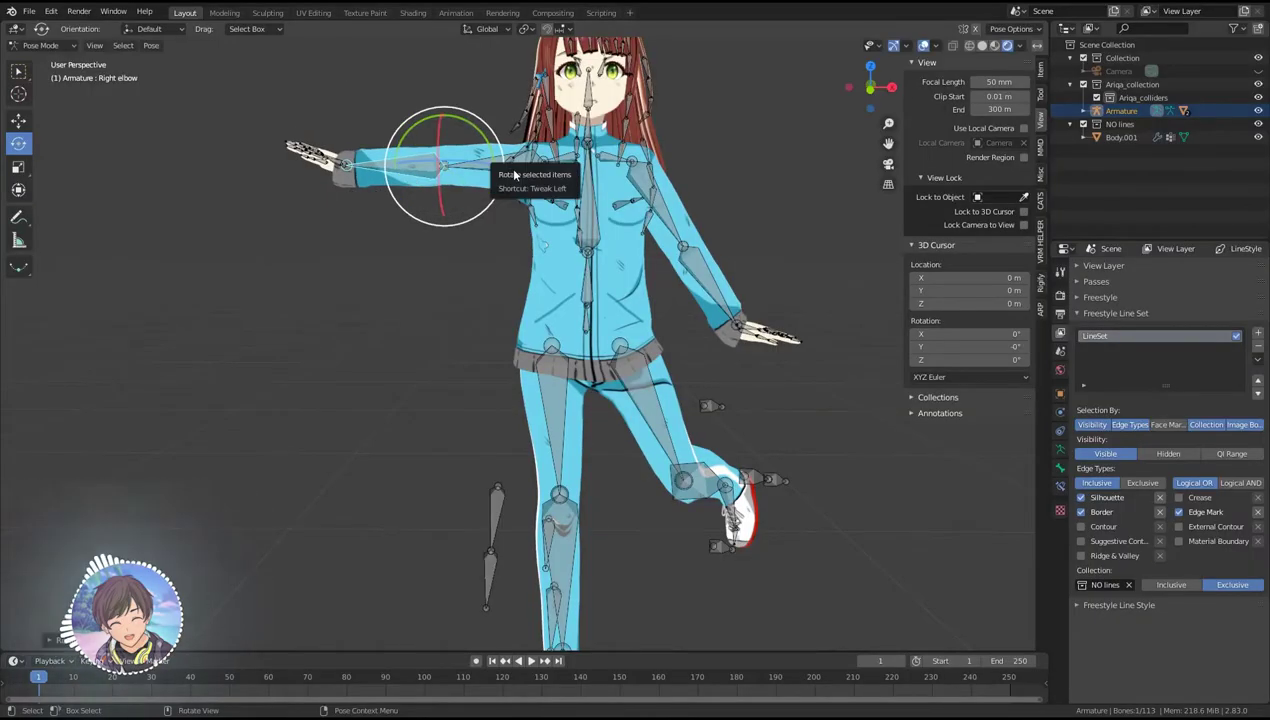
- Raise the right upper arm diagonally upward and bend the wrist
click(513, 175)
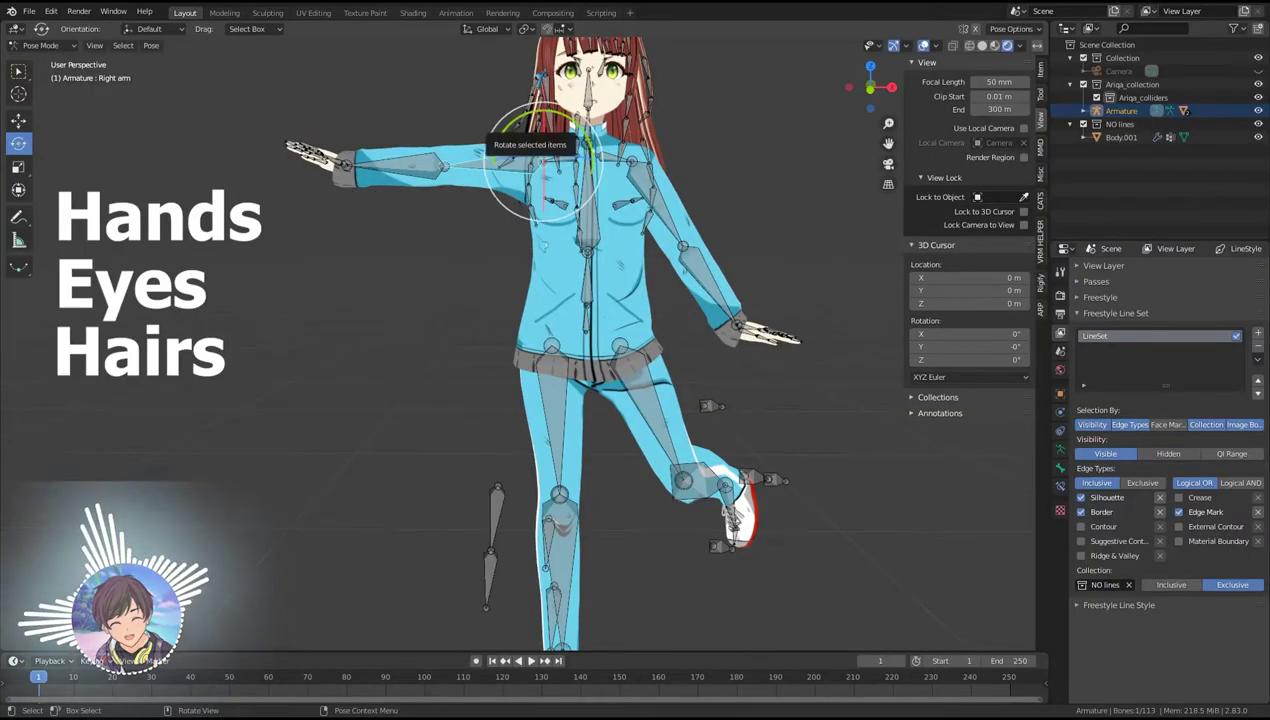
drag(527, 130, 418, 195)
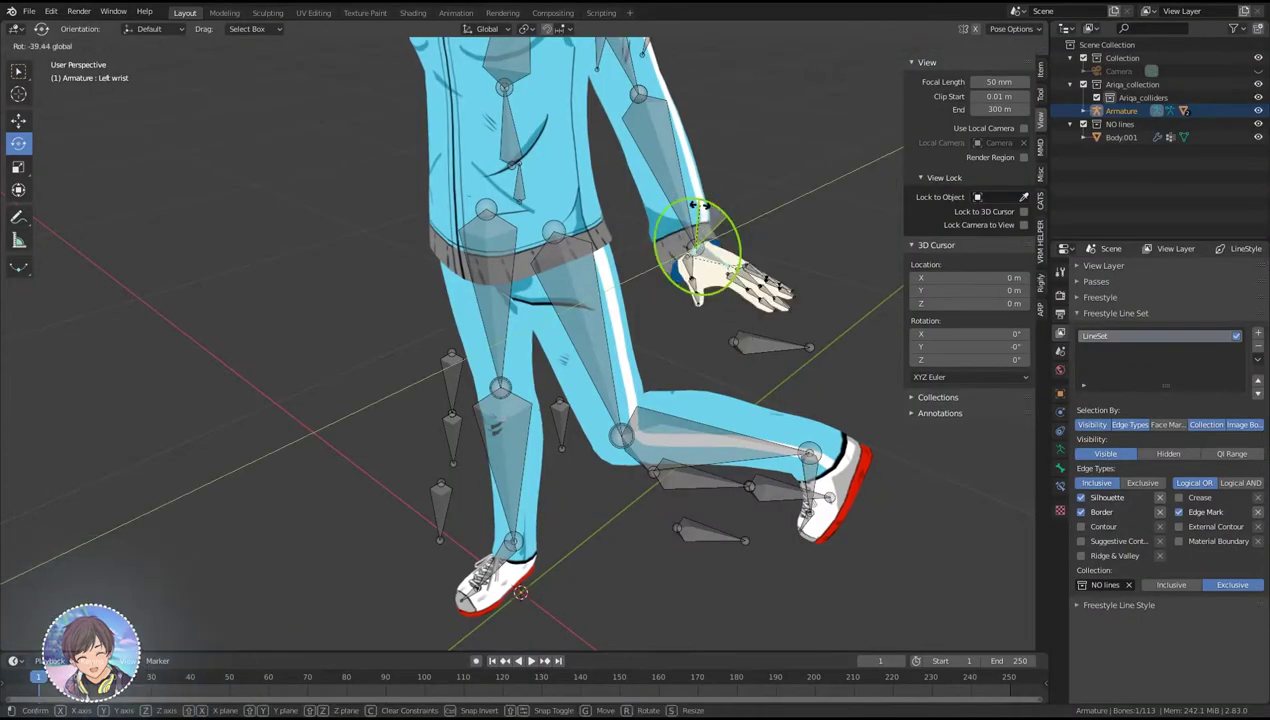
click(703, 205)
middle_drag(372, 199, 663, 204)
scroll(667, 279, up, 3)
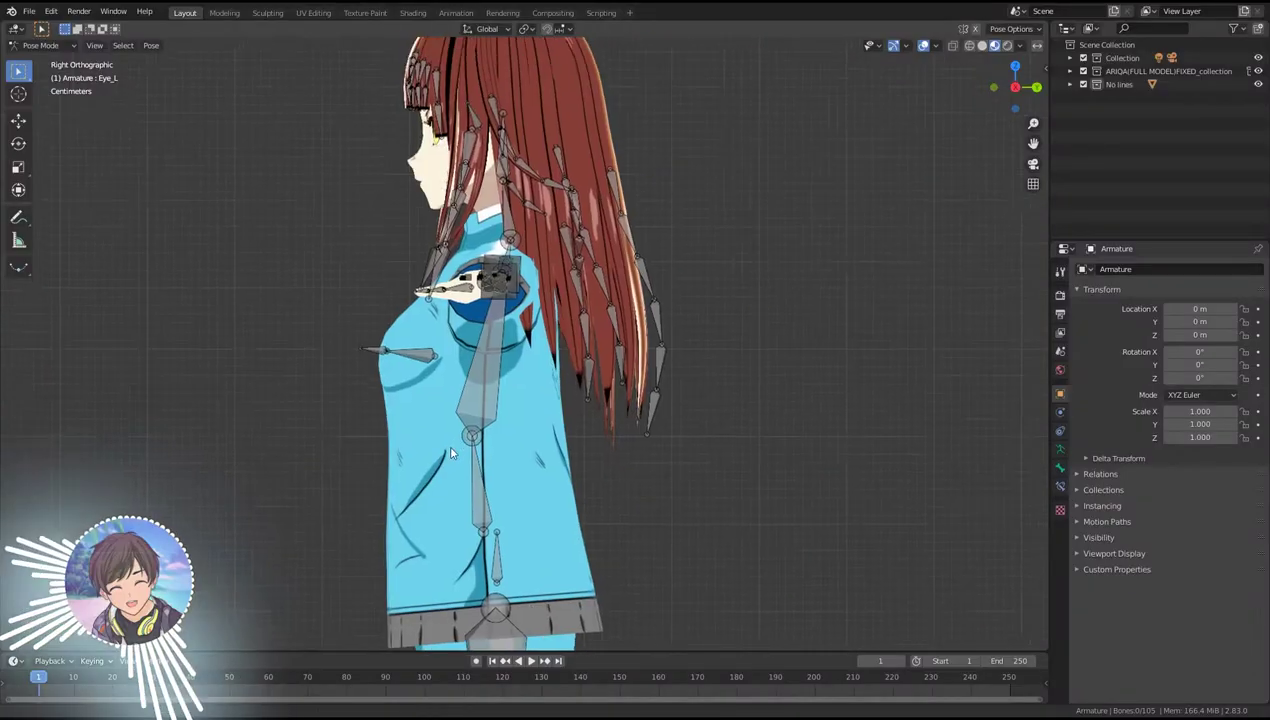
- Select all the hair bones plus the eye bones and call up the bone-layer menu with M
drag(347, 88, 734, 277)
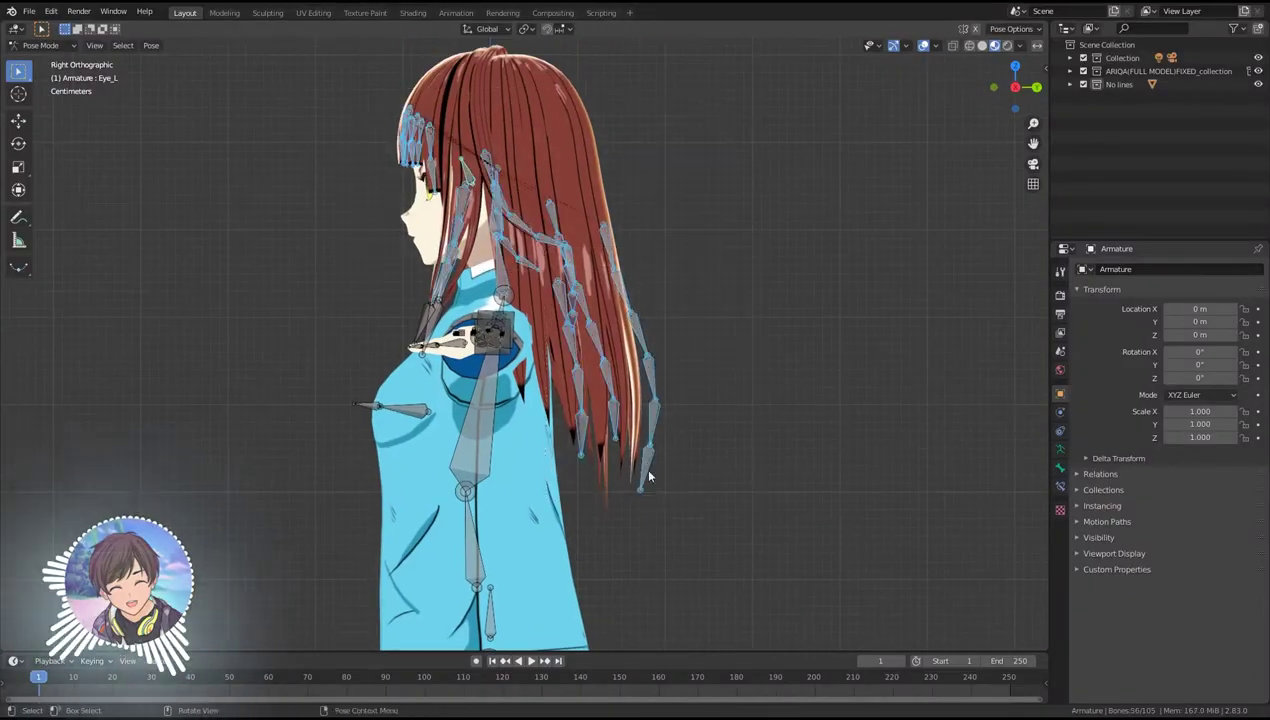
middle_drag(734, 277, 416, 323)
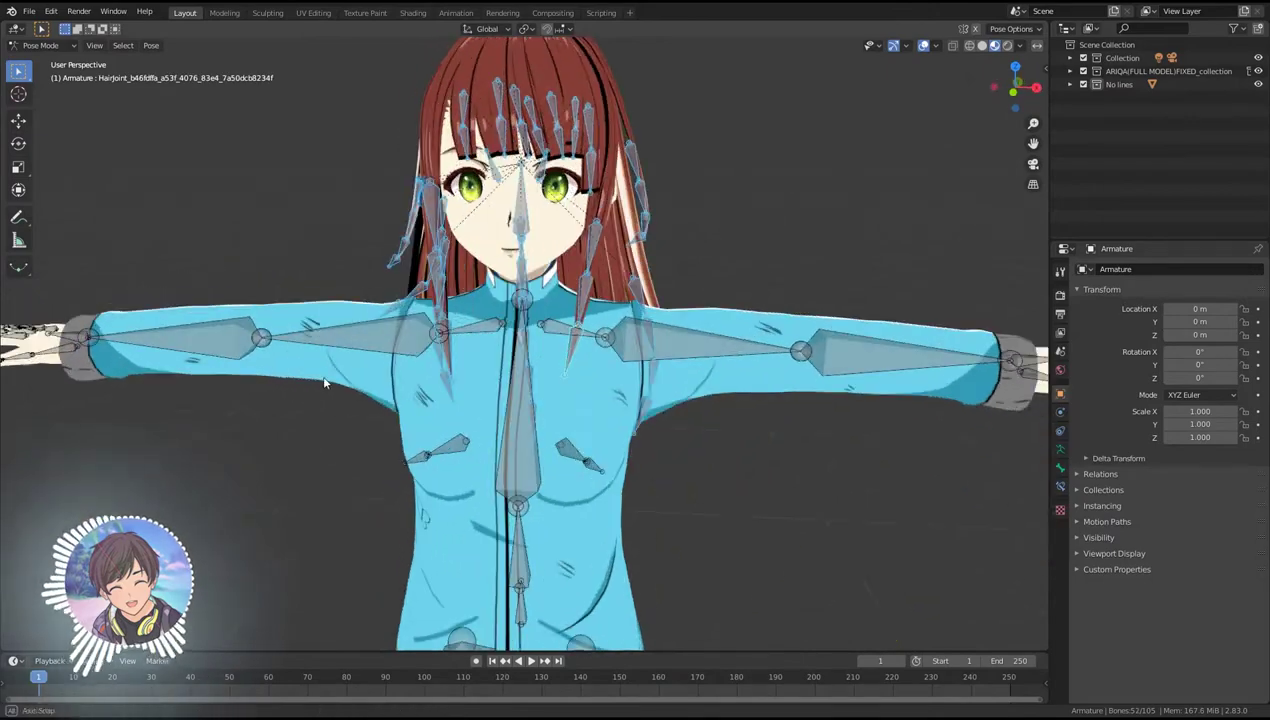
middle_drag(484, 350, 518, 272)
shift+click(518, 272)
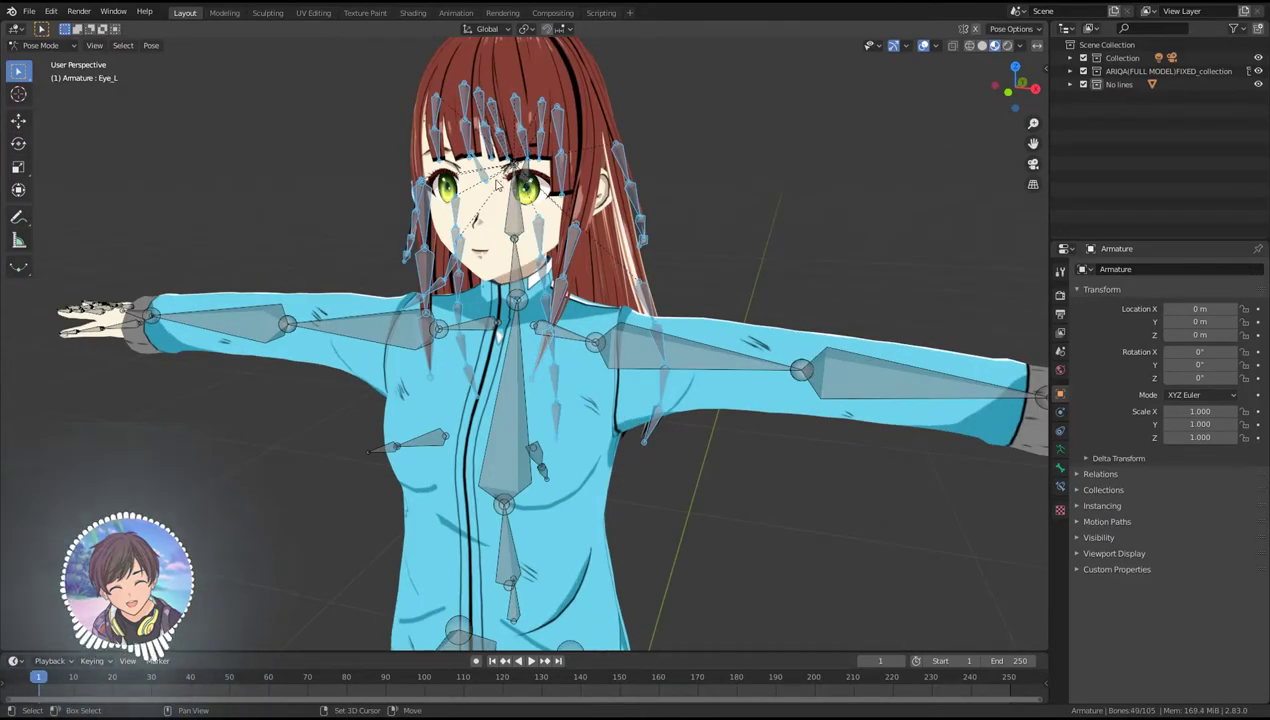
middle_drag(496, 178, 372, 235)
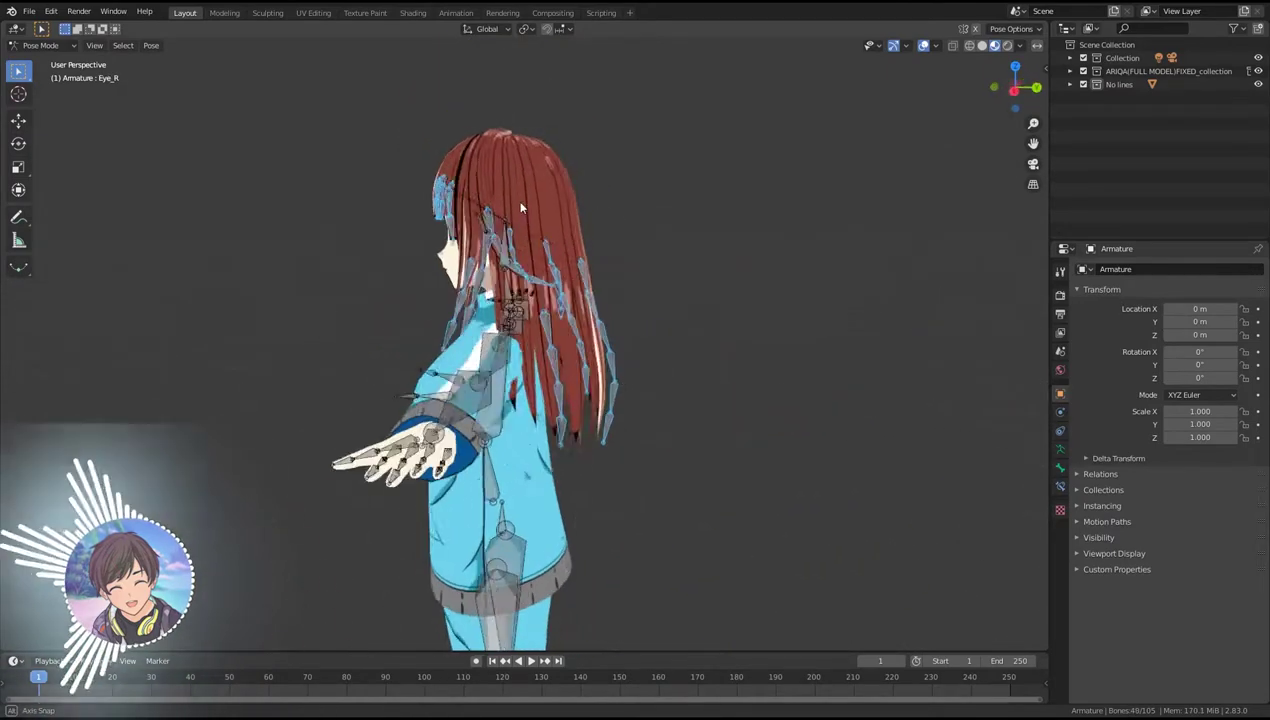
key(m)
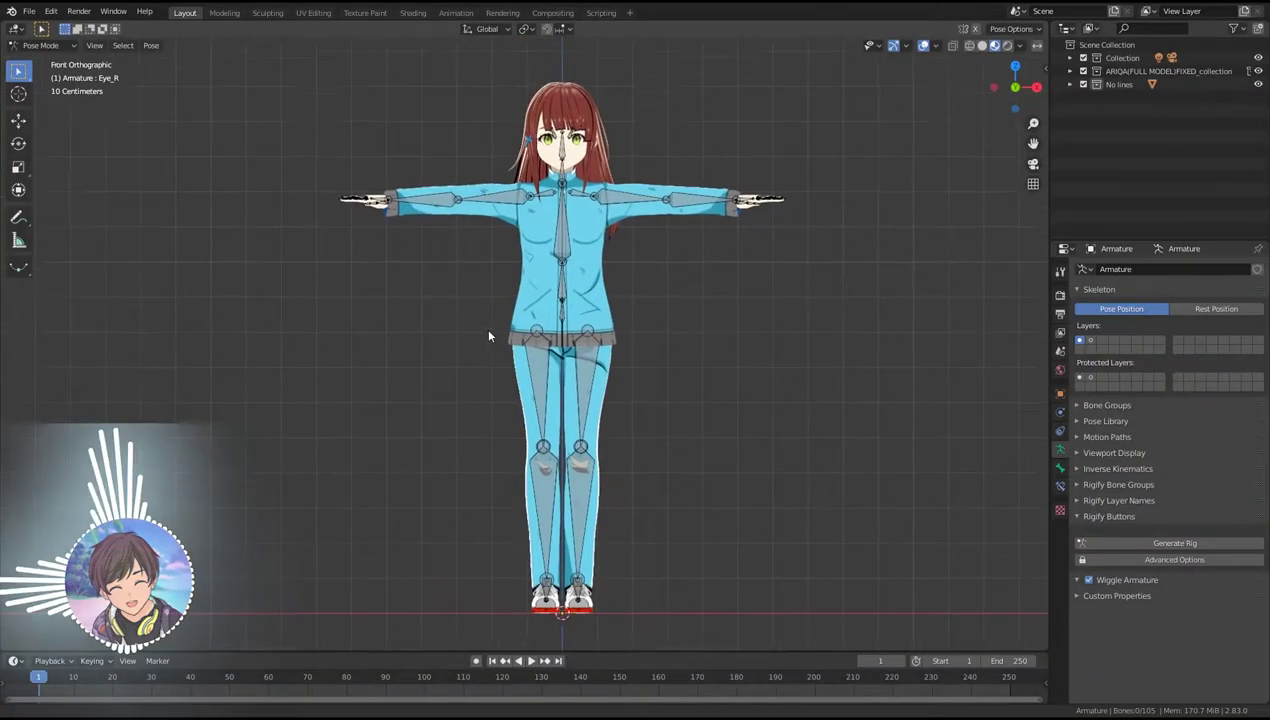
- Move the hair and eye bones to another layer, then delete the right arm and leg bones
click(44, 95)
click(85, 166)
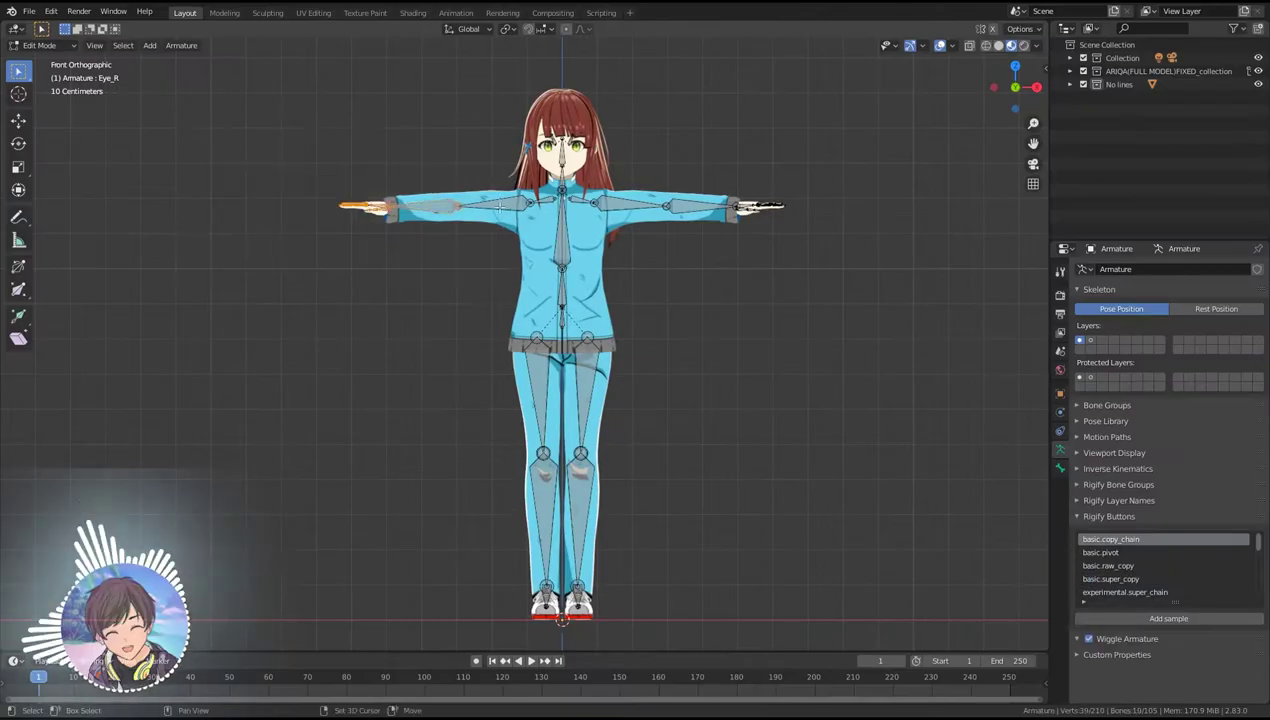
key(b)
drag(490, 233, 552, 390)
key(x)
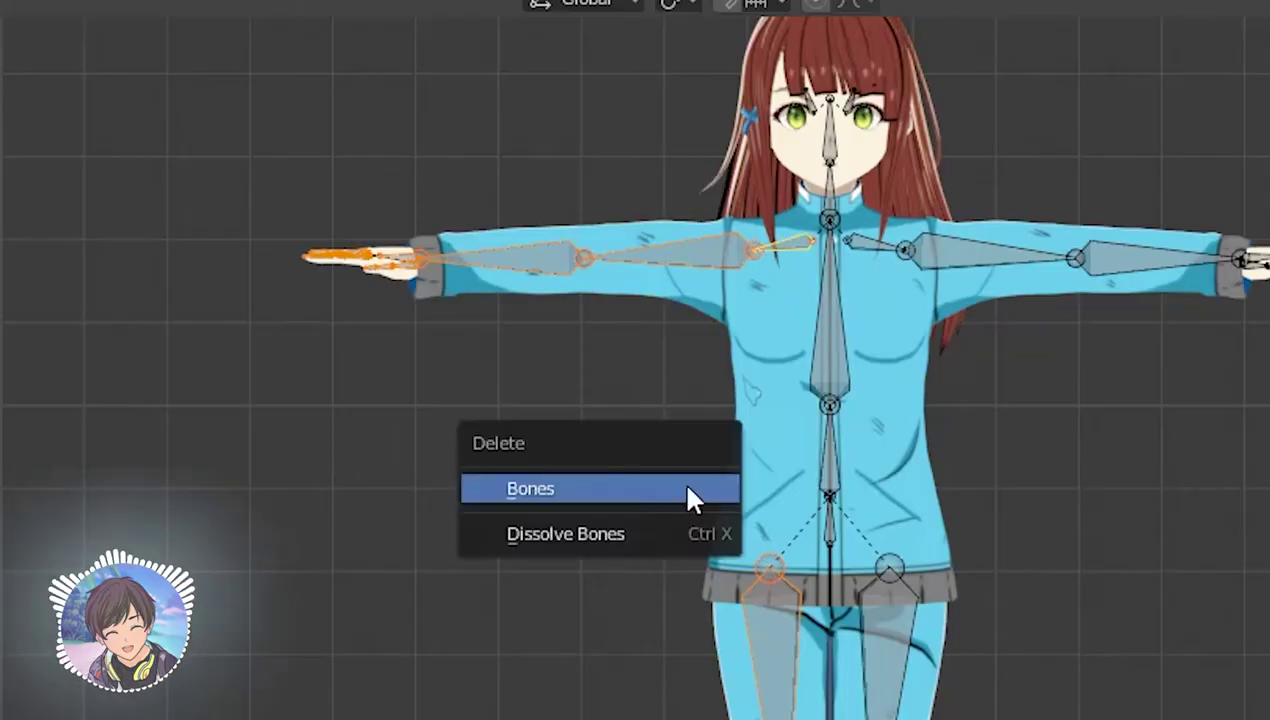
click(515, 245)
- Symmetrize the left-side bones onto the right side of the skeleton
middle_drag(477, 183, 728, 245)
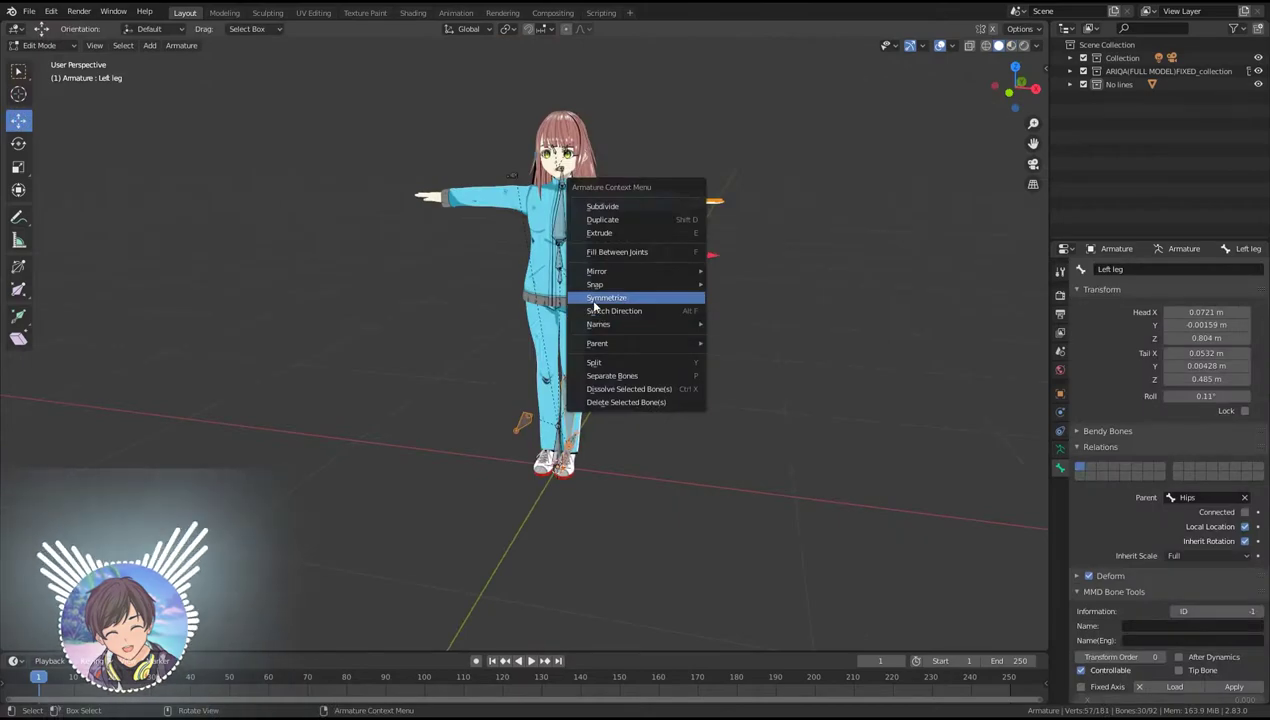
click(594, 298)
mouse_move(343, 298)
middle_down()
mouse_move(450, 298)
mouse_move(284, 287)
mouse_move(440, 303)
middle_up()
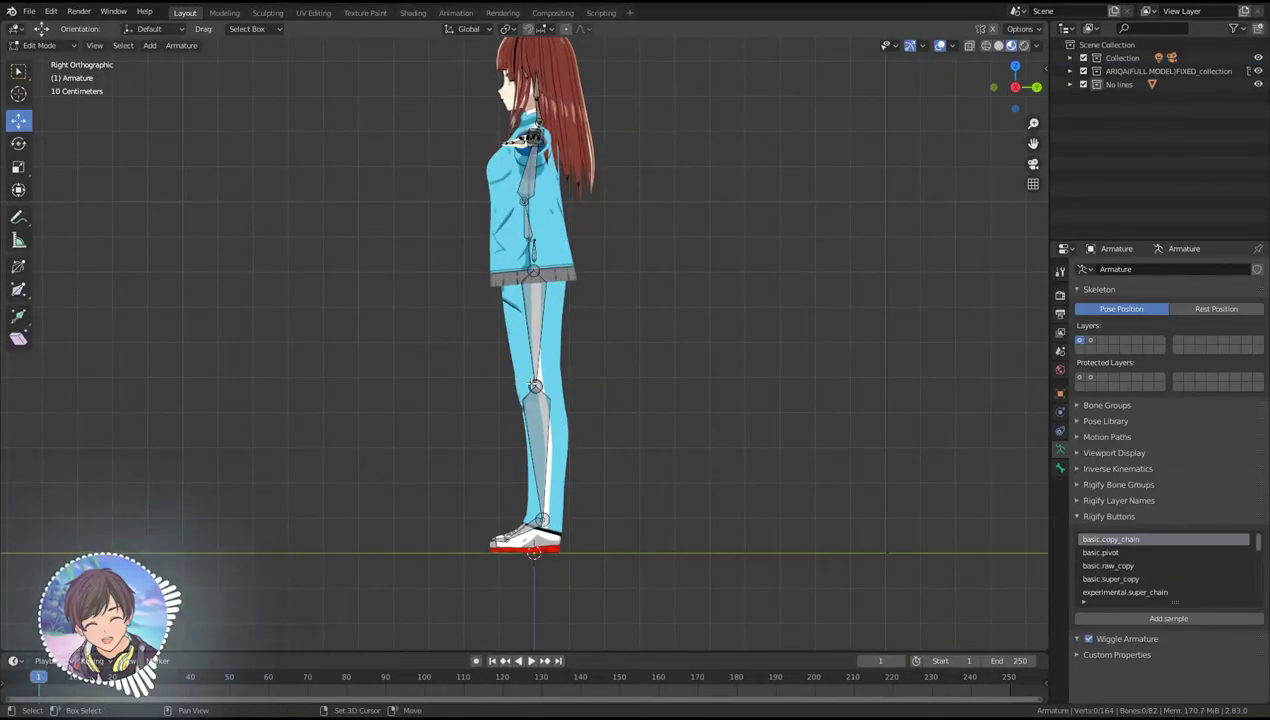
- Fill a new bone between the left knee joints and name it Knee.L
scroll(556, 393, up, 5)
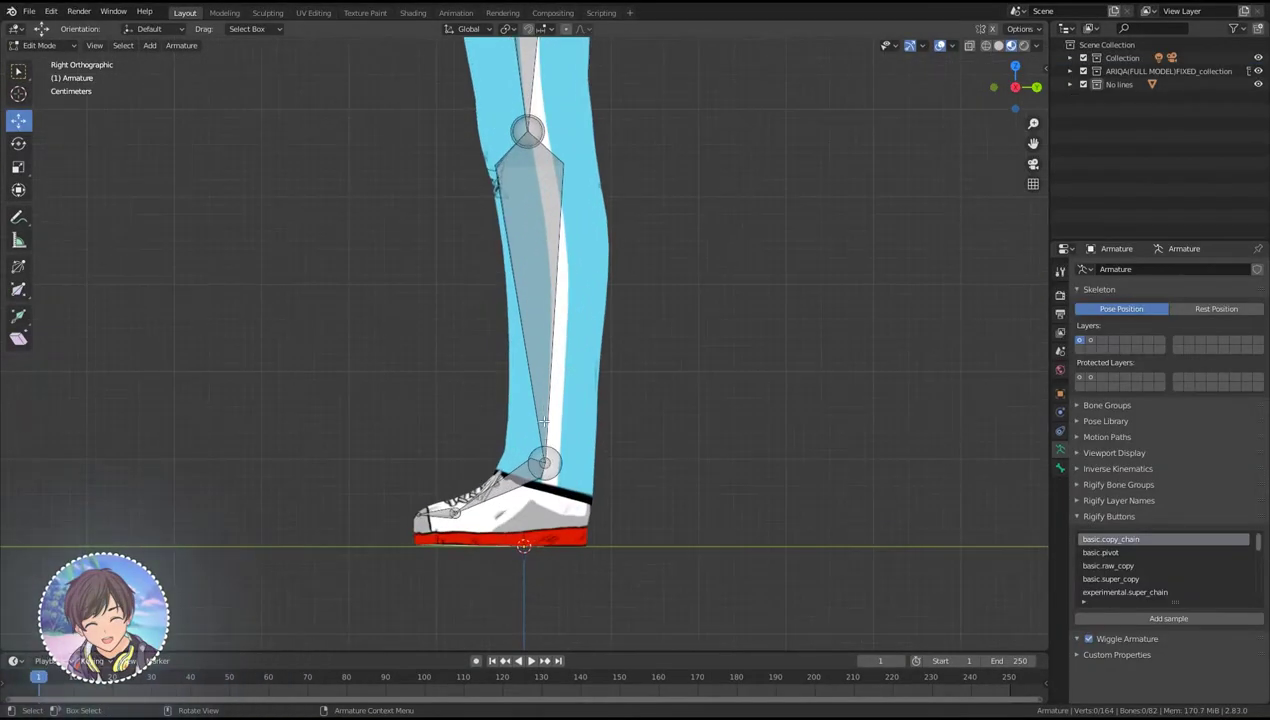
shift+middle_drag(492, 324, 492, 455)
click(507, 263)
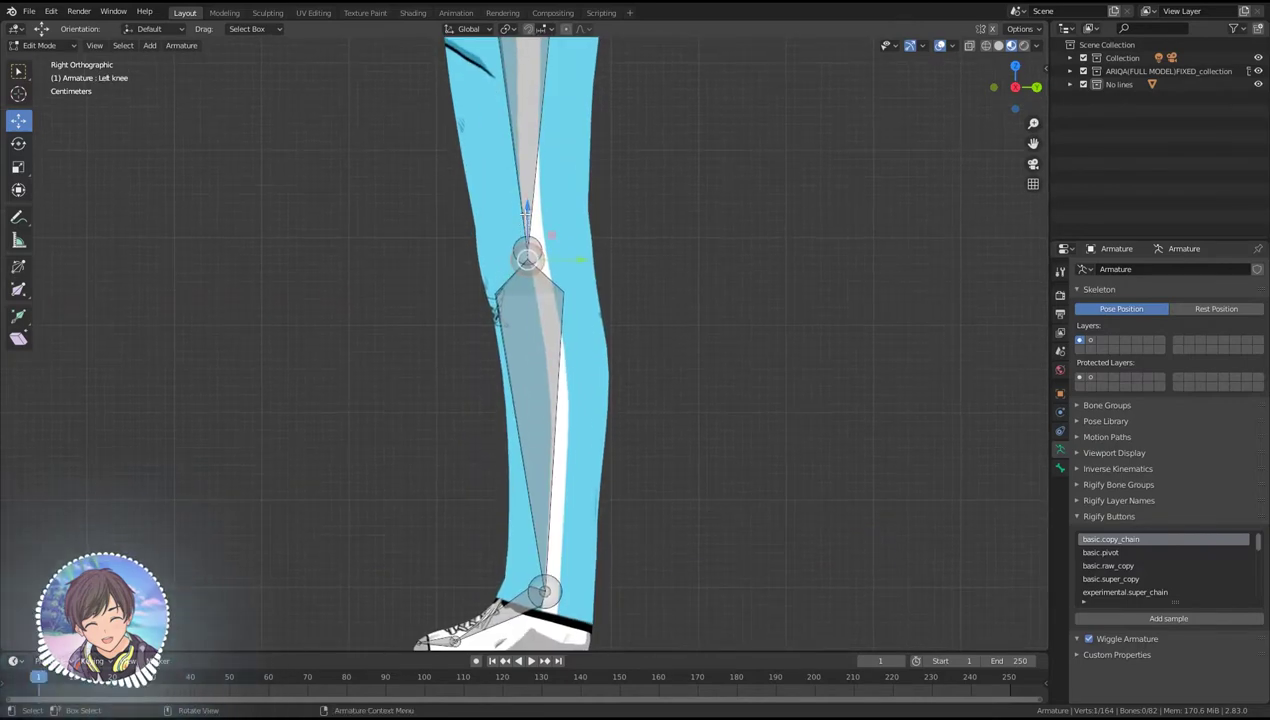
click(527, 234)
click(523, 231)
key(g)
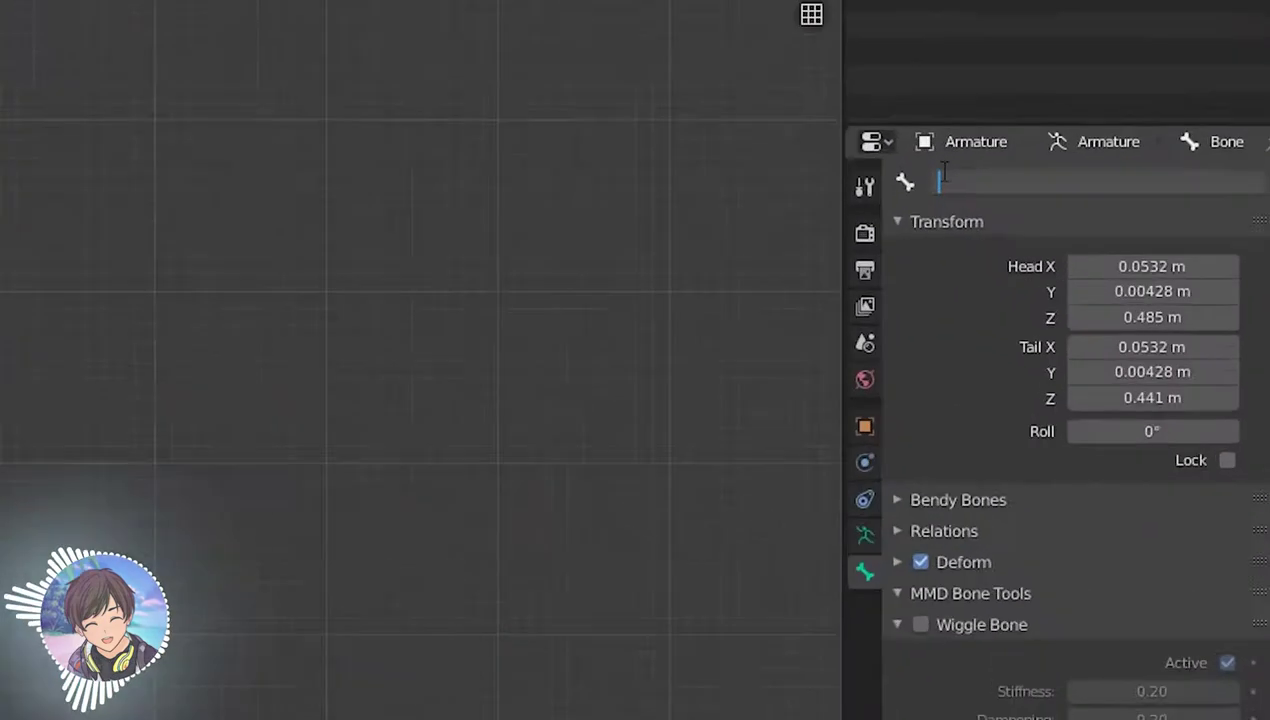
text(Knee.L)
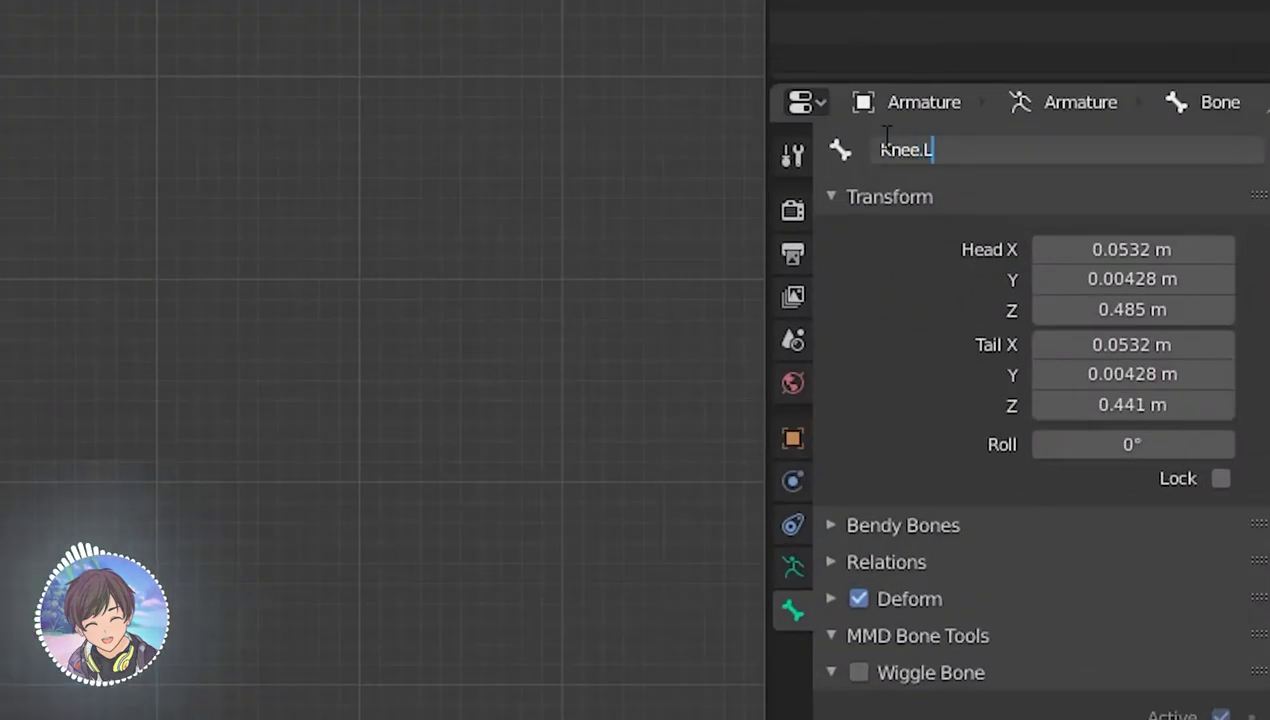
key(Return)
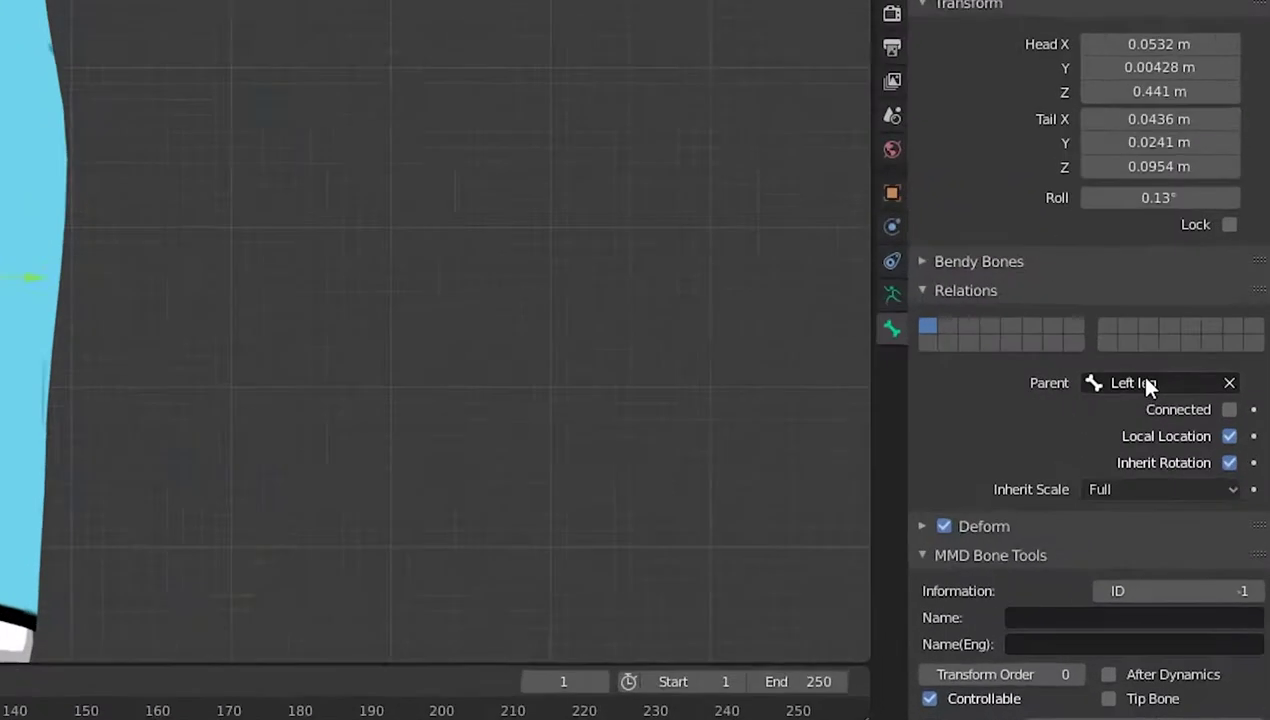
- Parent the shin bone to Knee.L
click(1200, 498)
text(KNEE)
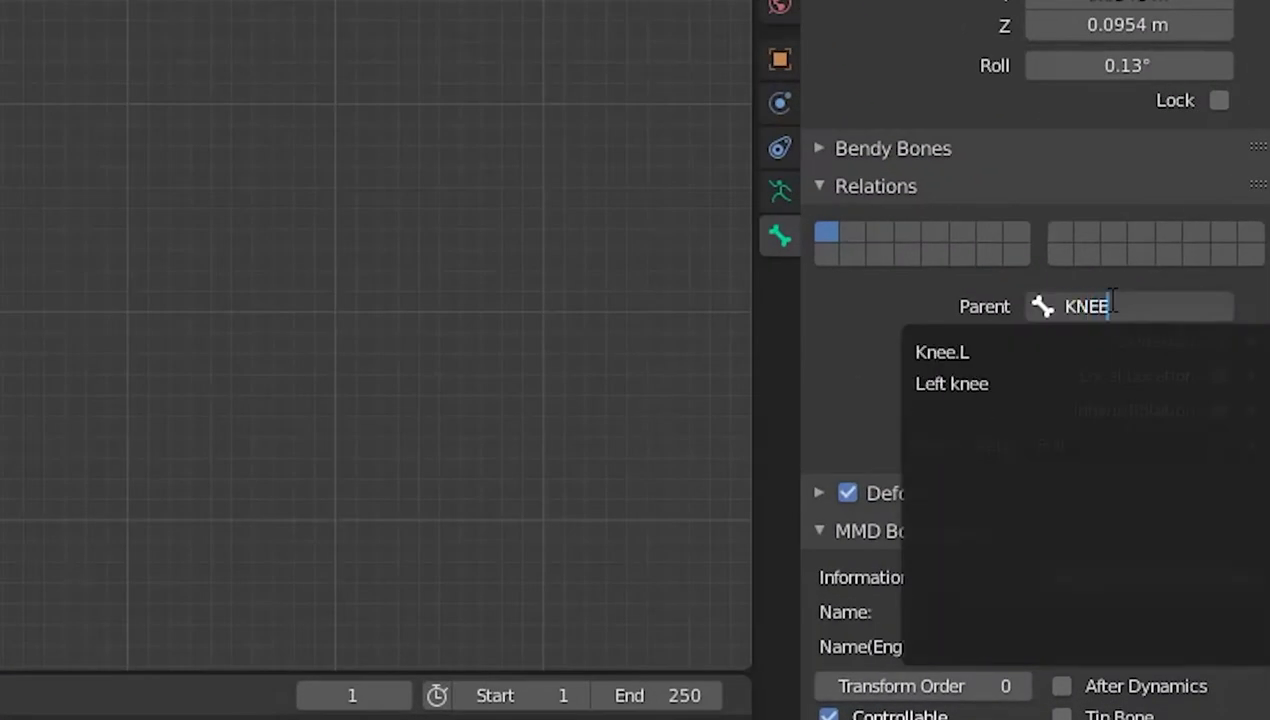
click(1119, 350)
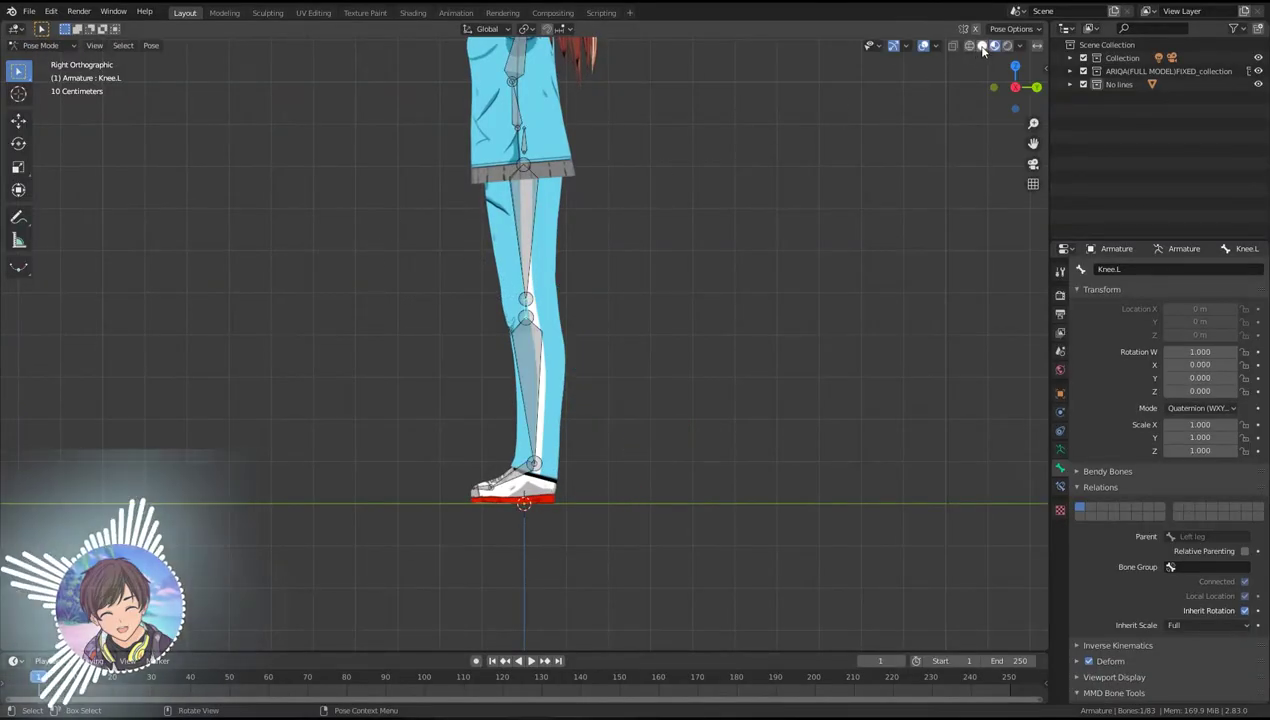
- In Top view Edit Mode, pull the left upper arm's end joint back slightly
key(KP_7)
scroll(745, 345, up, 5)
click(680, 345)
click(40, 45)
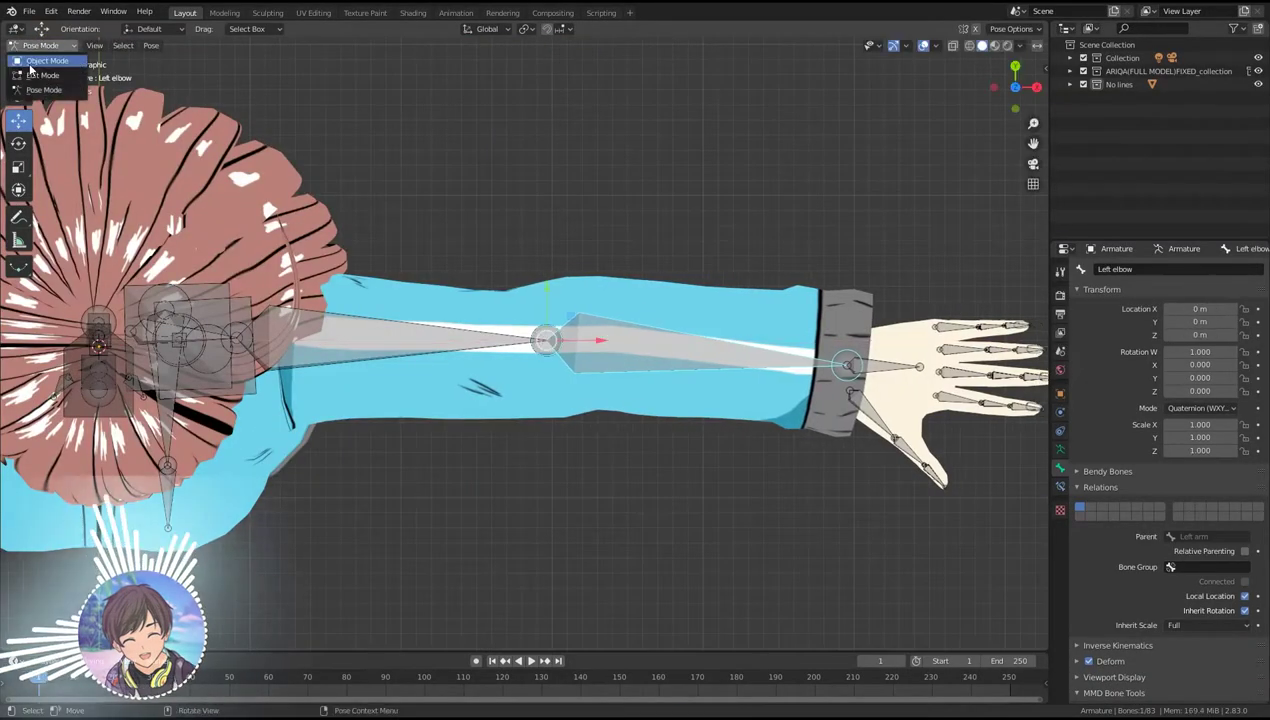
click(45, 75)
key(g)
- Extrude a short elbow bone named Elbow.L and make it the forearm's parent
key(e)
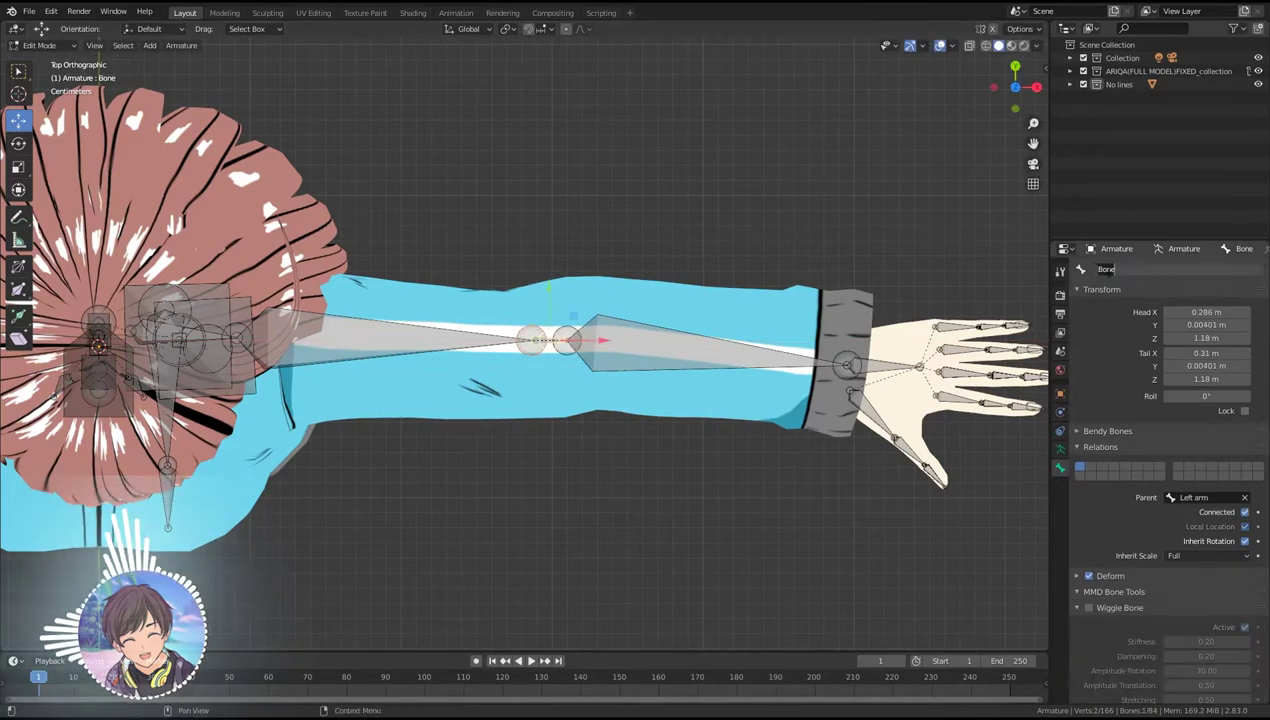
click(1150, 269)
text(E)
text(.L)
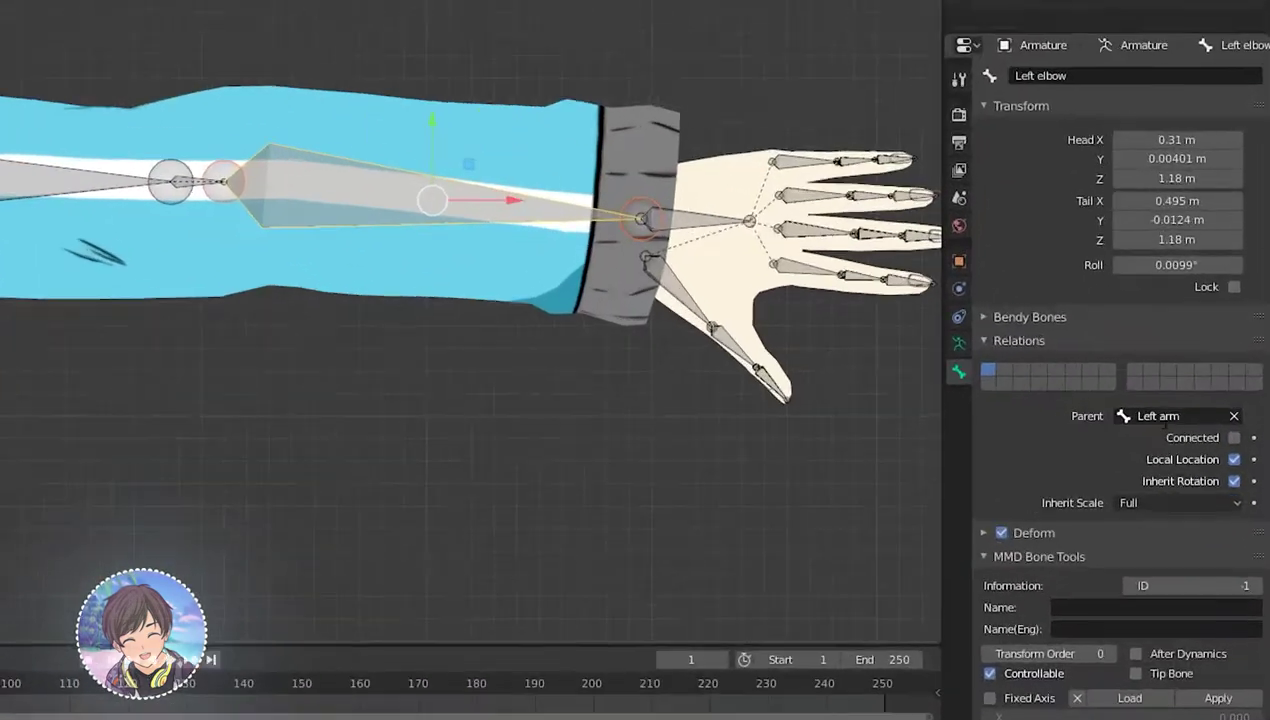
click(1210, 497)
text(Elbow.L)
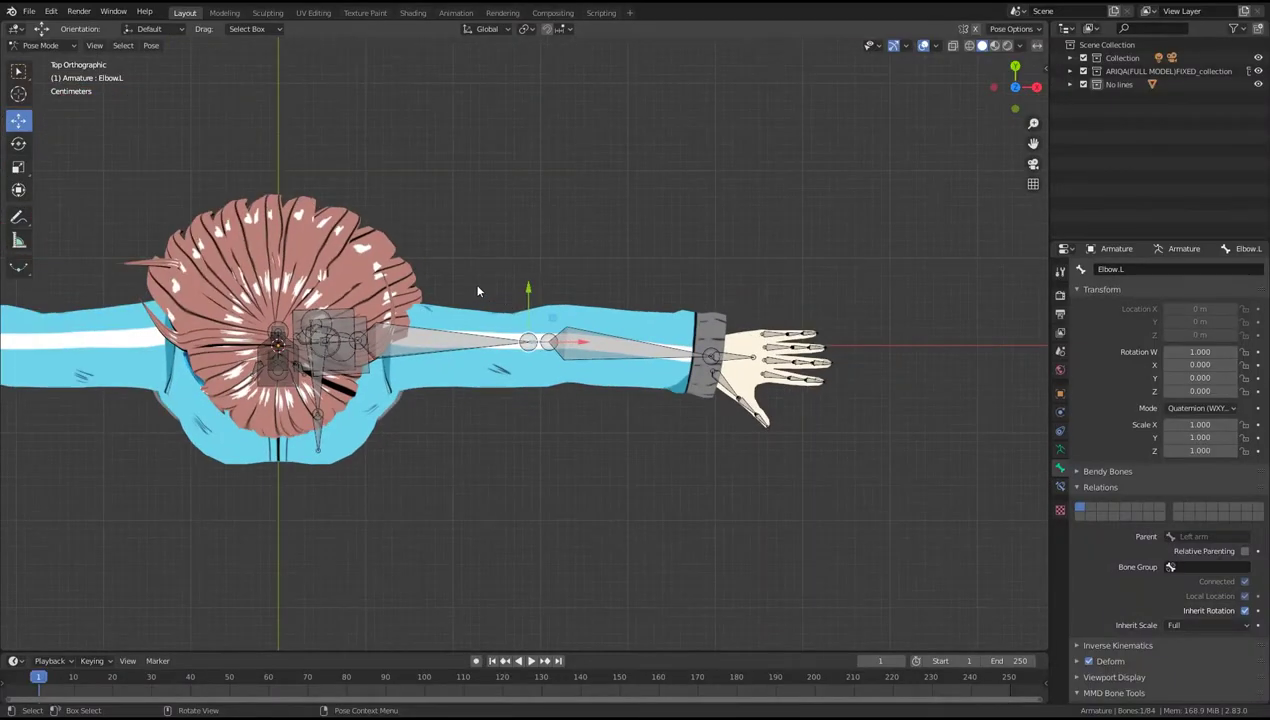
text(r)
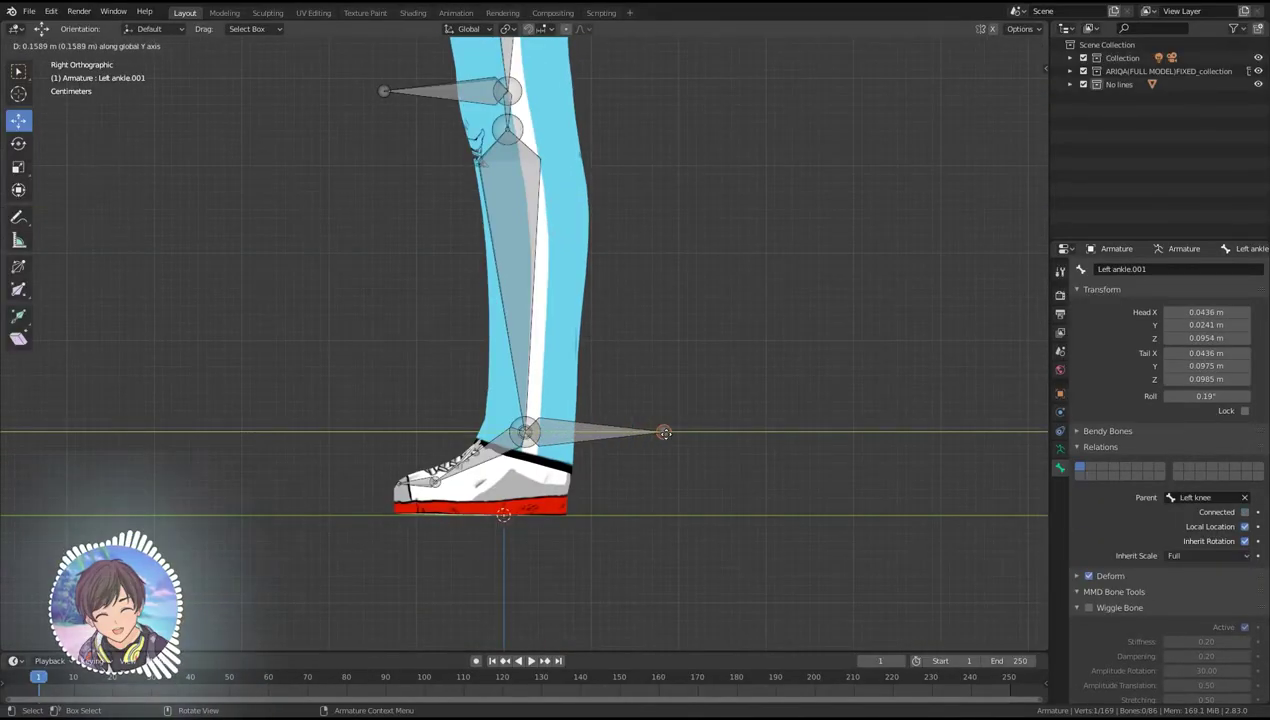
- Clear the duplicated bone's parent and slide it out in front of the left knee
click(664, 432)
key(alt+p)
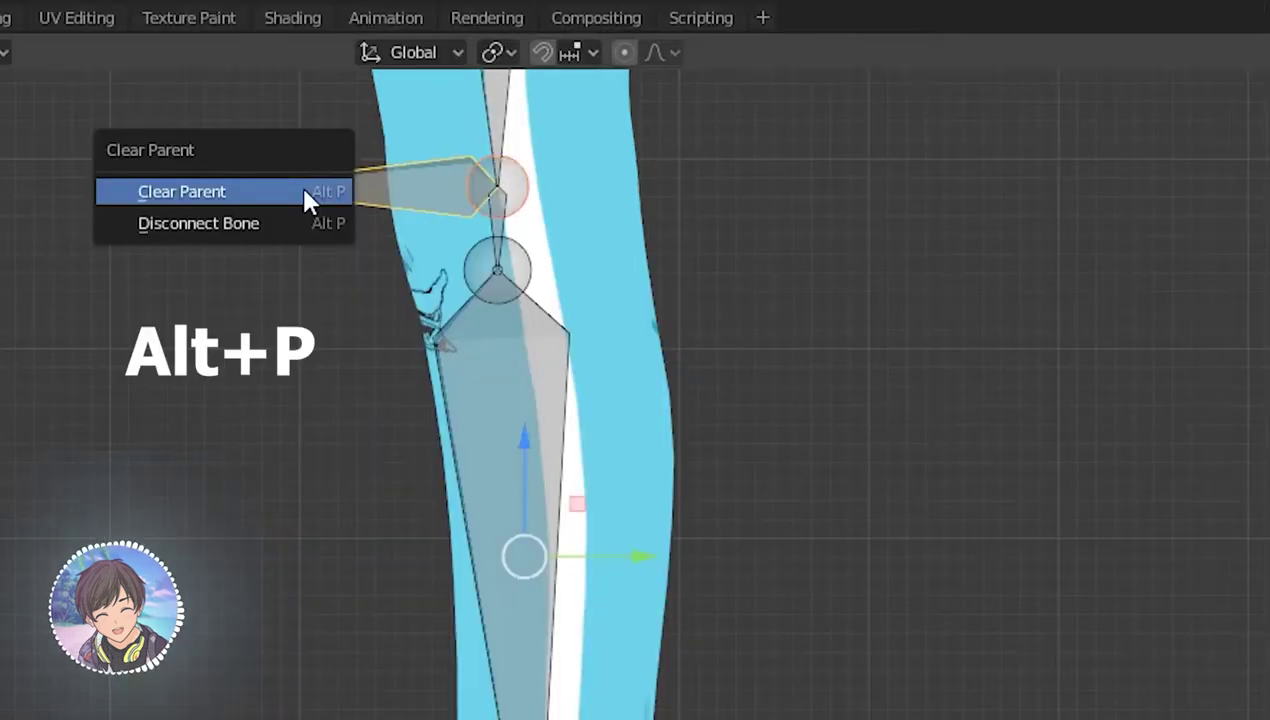
click(411, 100)
scroll(411, 100, down, 4)
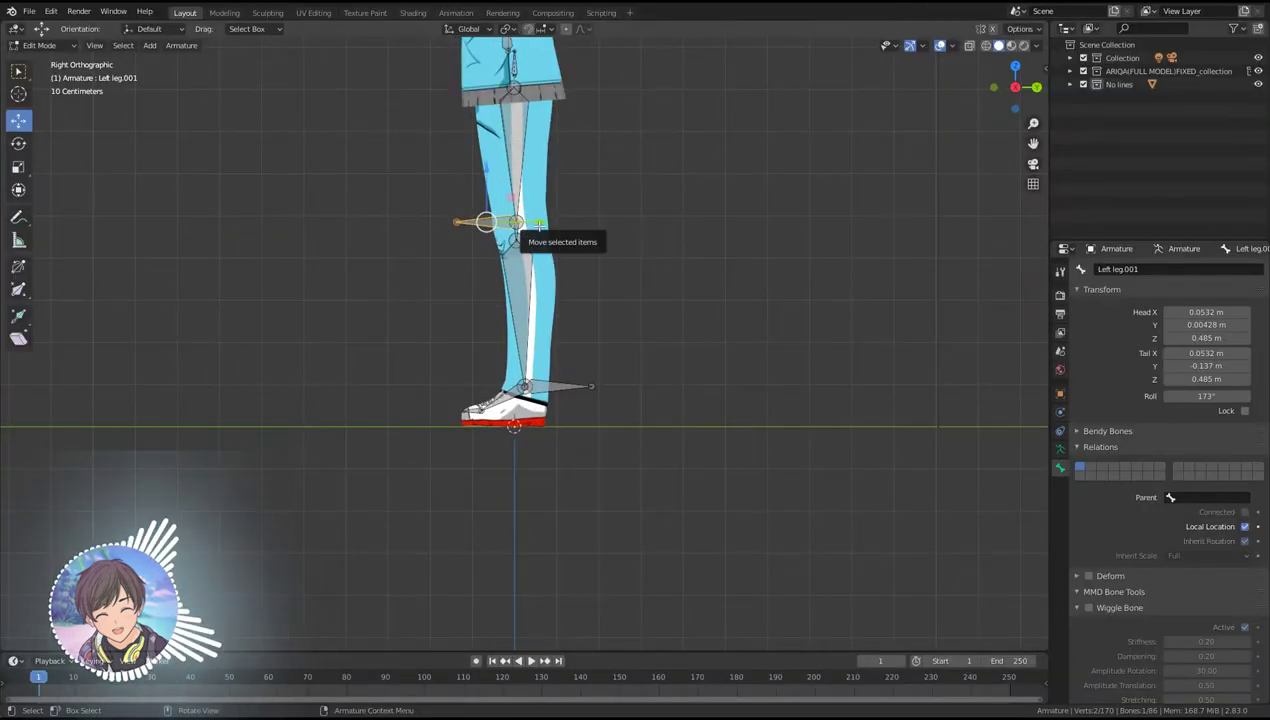
drag(528, 222, 435, 223)
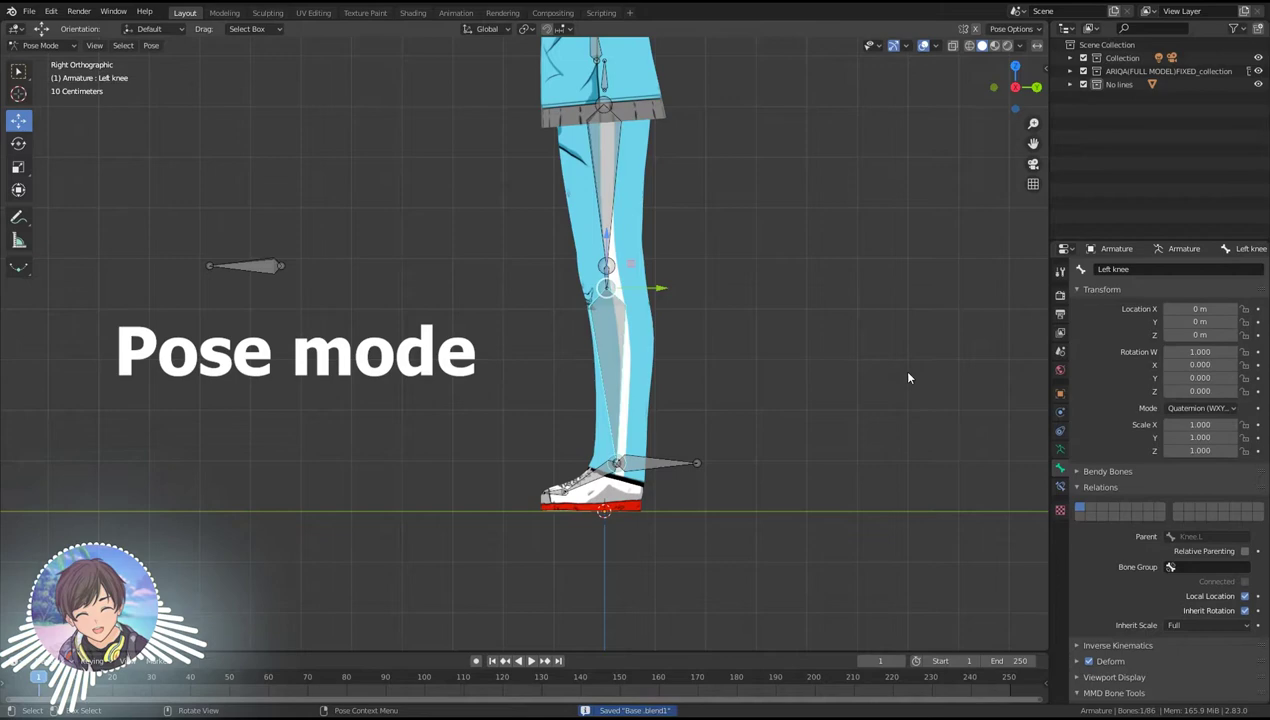
- Add an Inverse Kinematics constraint to the knee targeting Armature bone HeelIK.L
click(1060, 487)
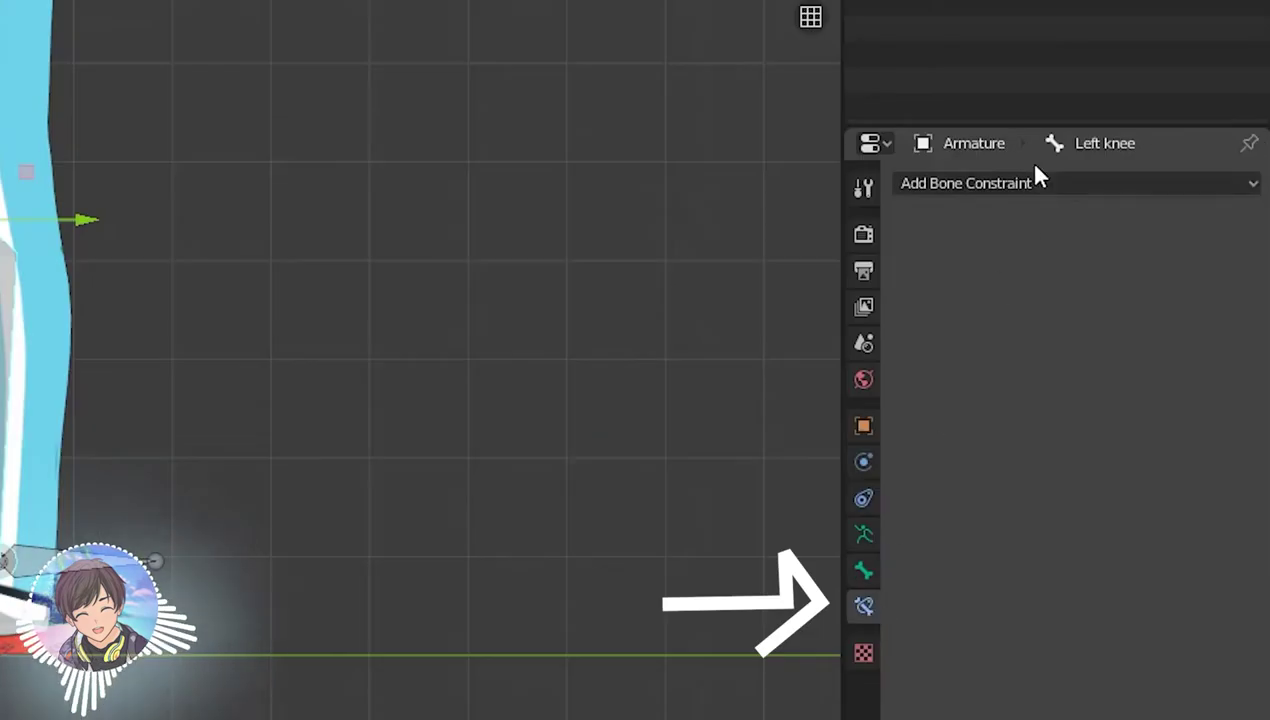
click(1147, 272)
click(997, 298)
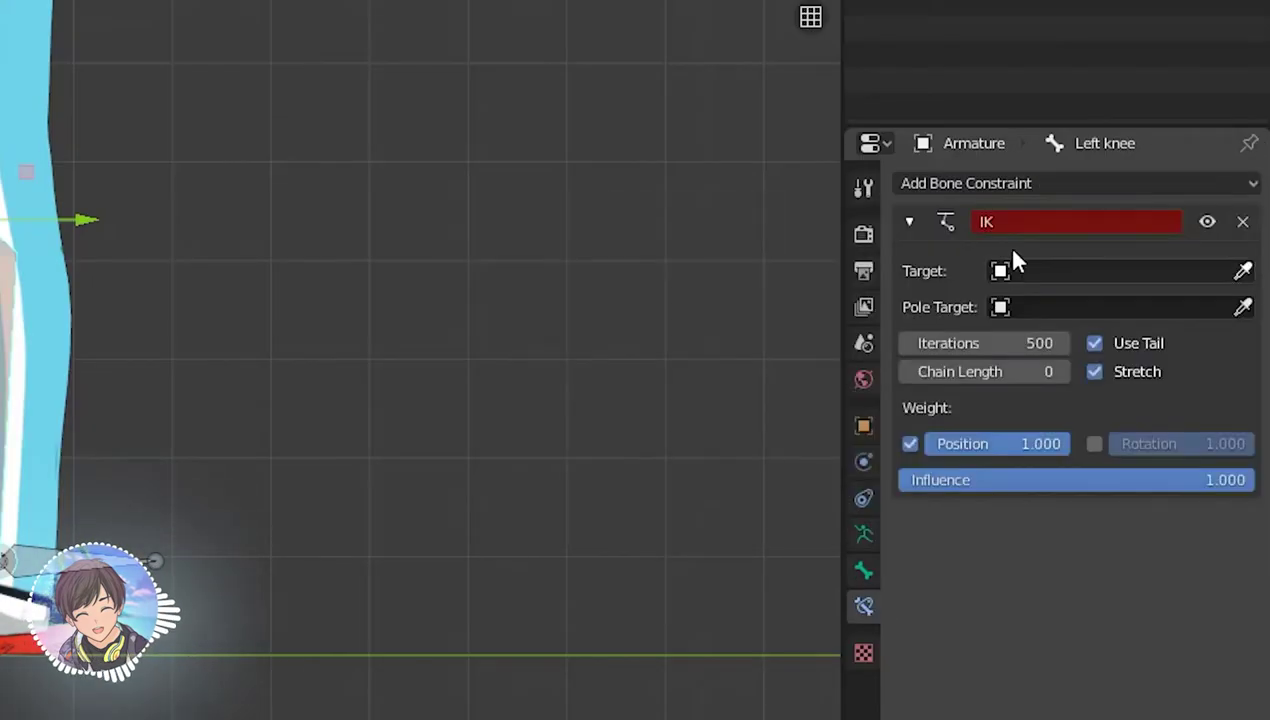
click(1047, 268)
click(1052, 308)
click(1052, 308)
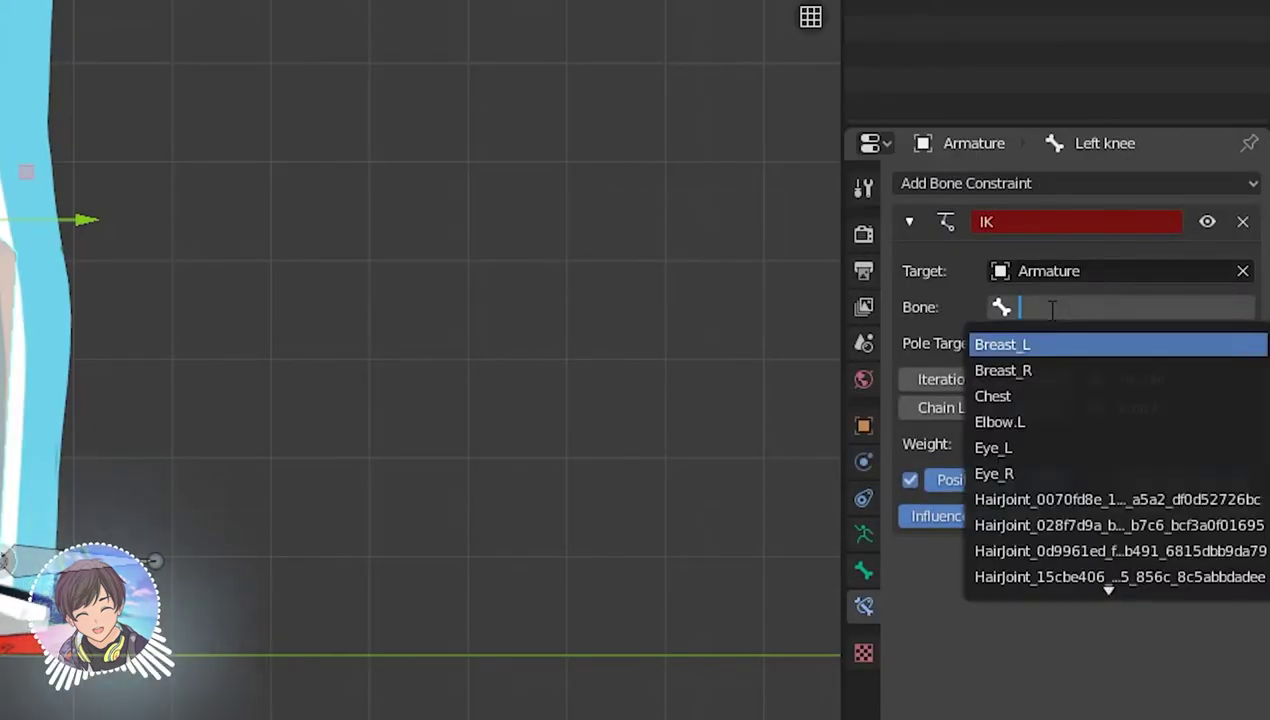
text(HEEL)
key(Return)
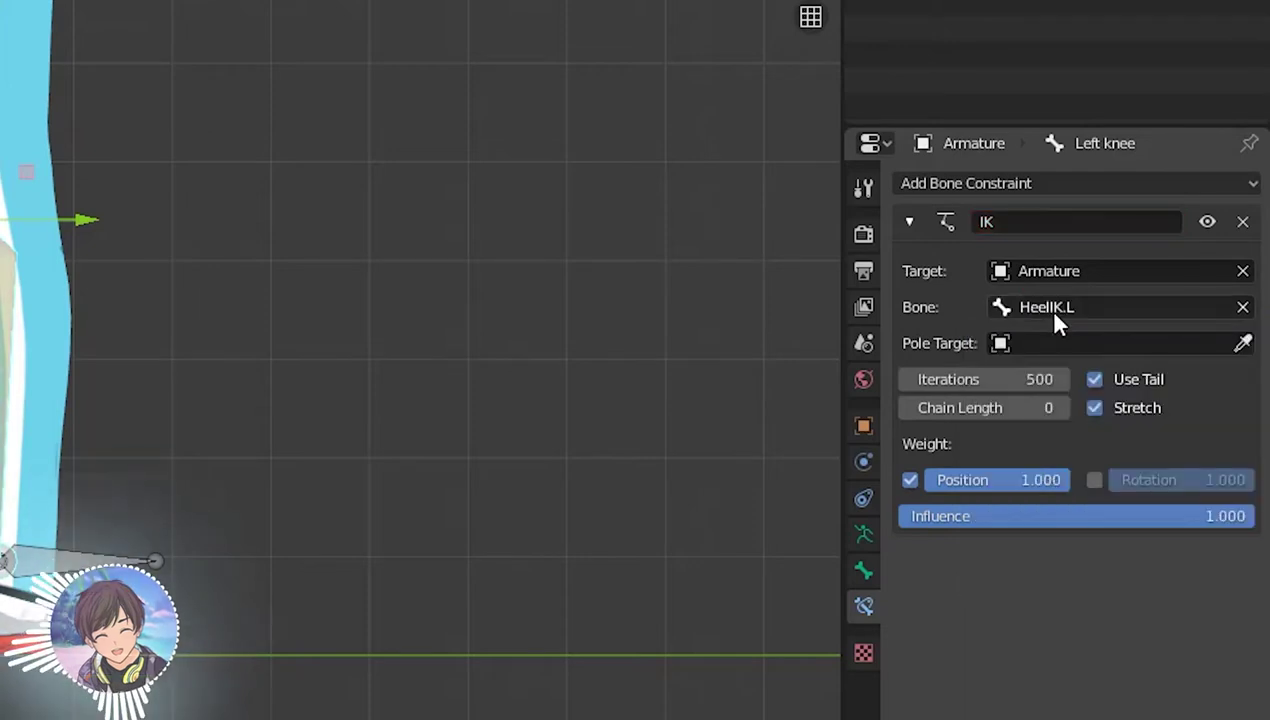
- Set the IK pole target to Armature bone KneeIK.L and chain length 3
click(1050, 343)
click(1030, 377)
click(1030, 378)
text(KNEE)
key(Return)
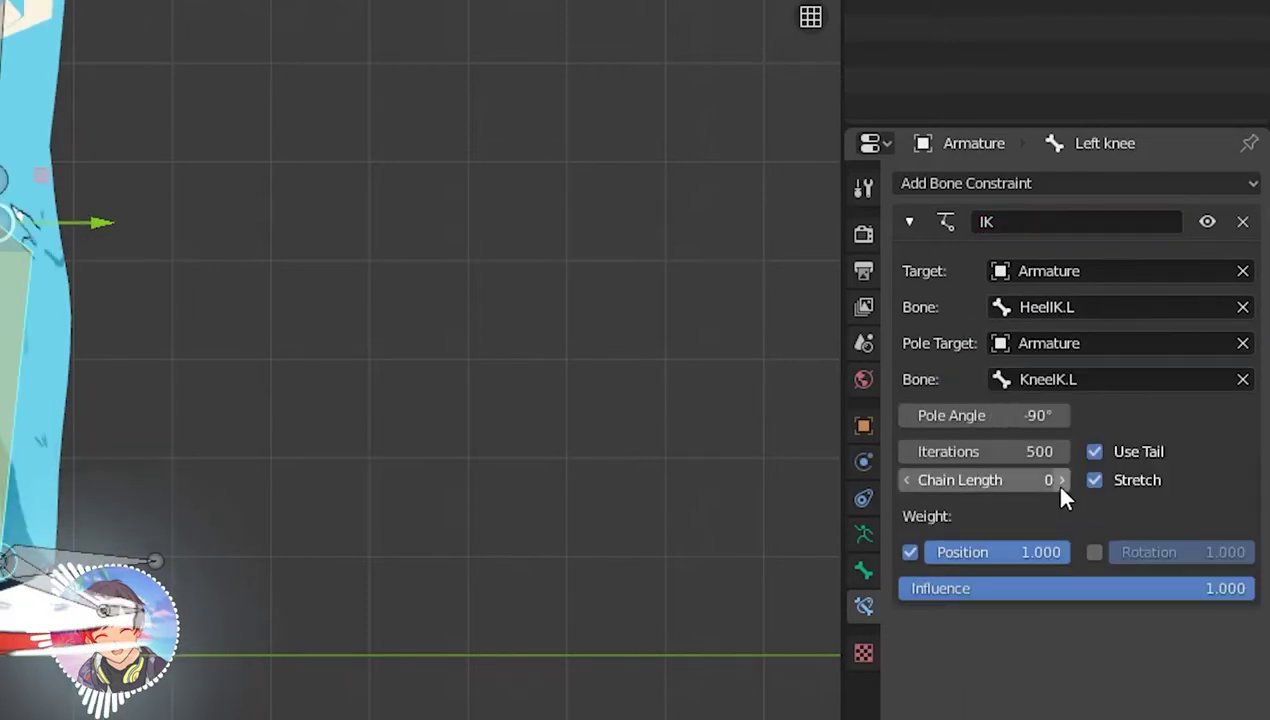
drag(1051, 480, 1065, 480)
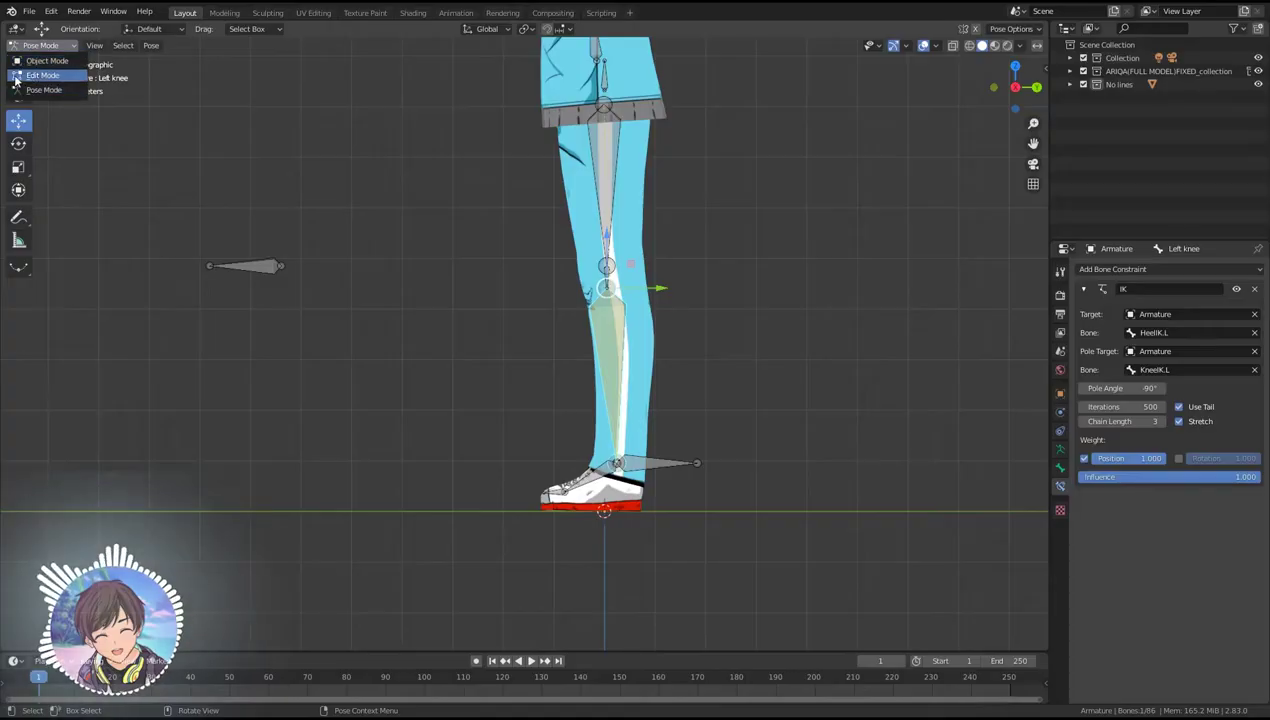
- In Edit Mode, parent the heel IK bone with Keep Offset
click(16, 77)
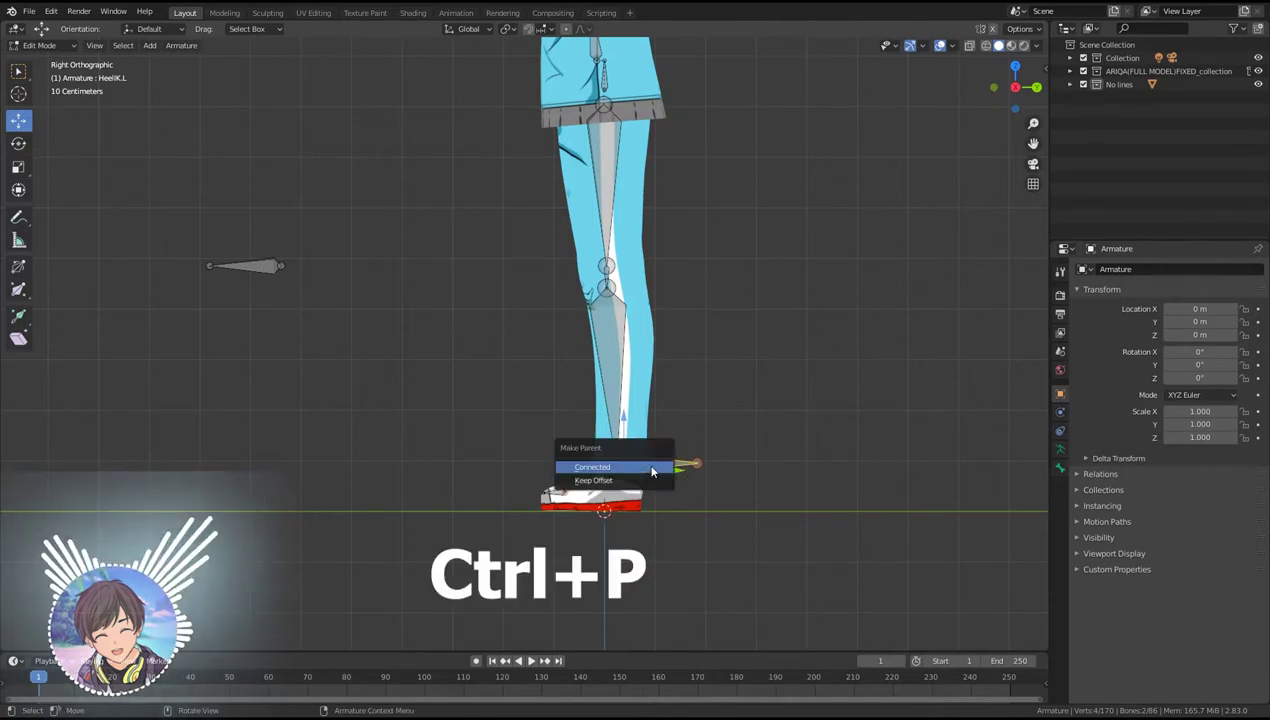
click(630, 480)
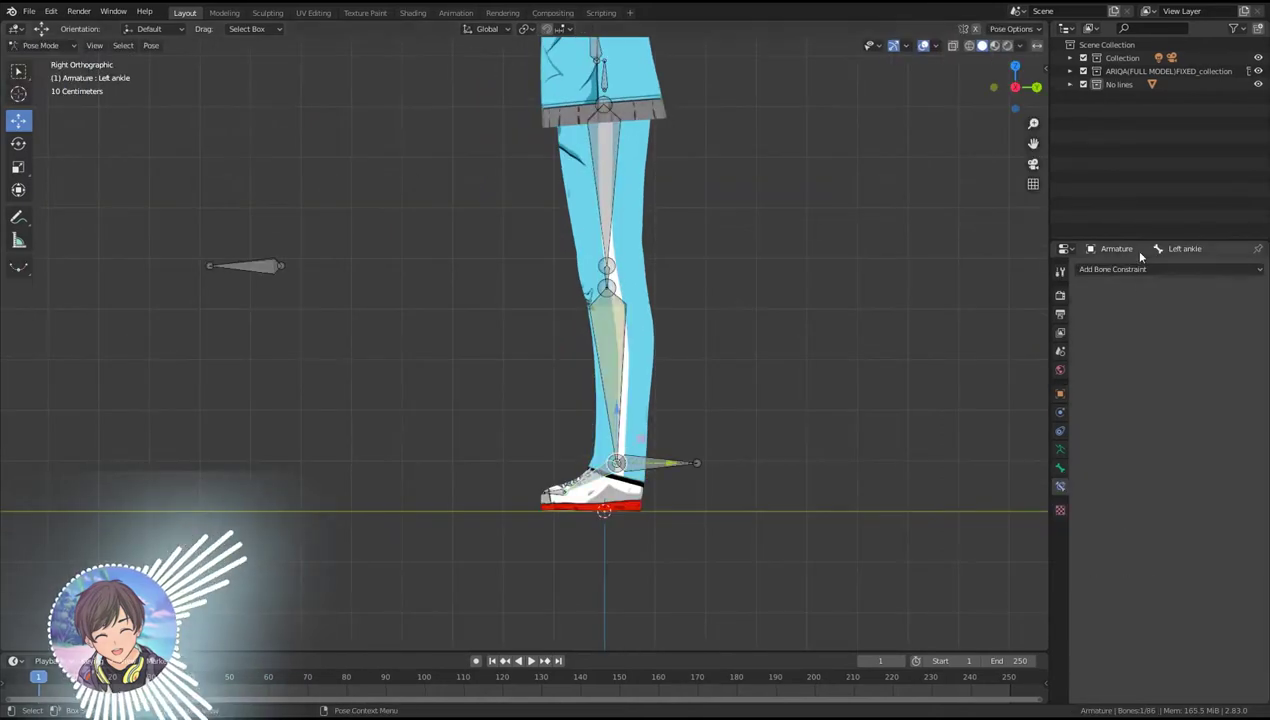
- Give the left ankle a Copy Location constraint following Armature's Left knee, then move HeelIK.L to test
click(1150, 269)
click(1031, 299)
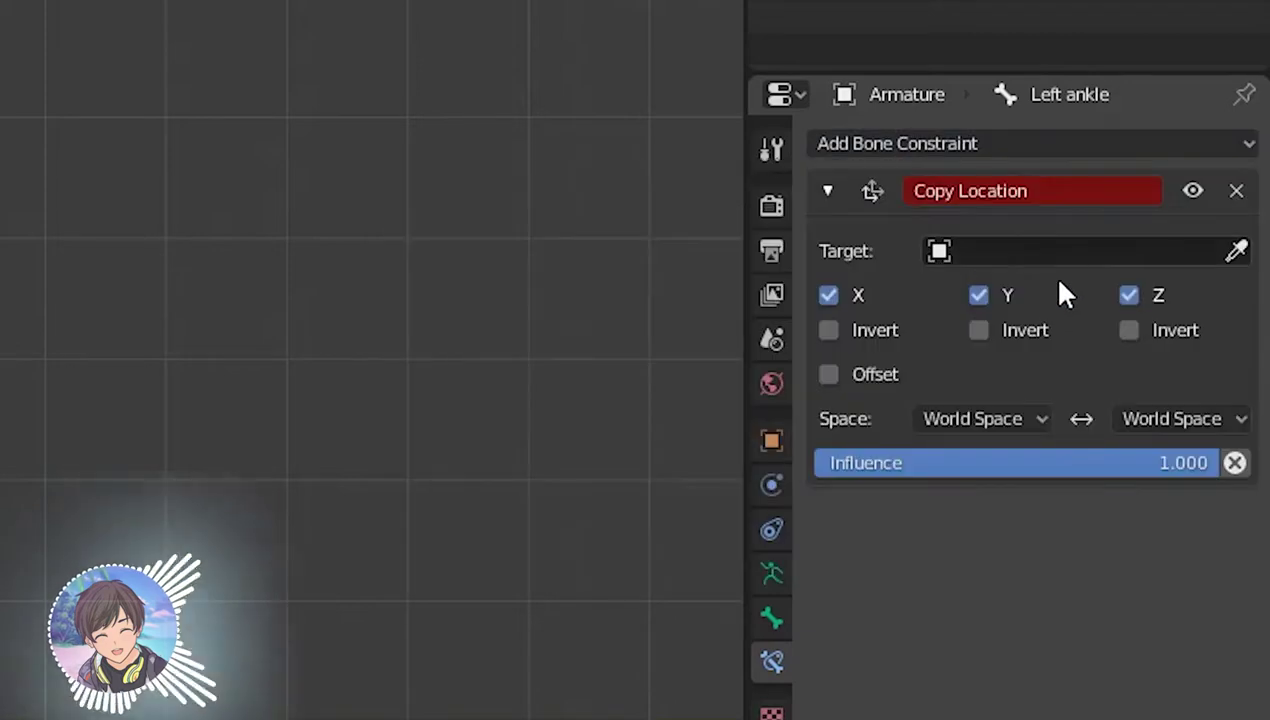
click(1048, 258)
click(986, 295)
click(986, 295)
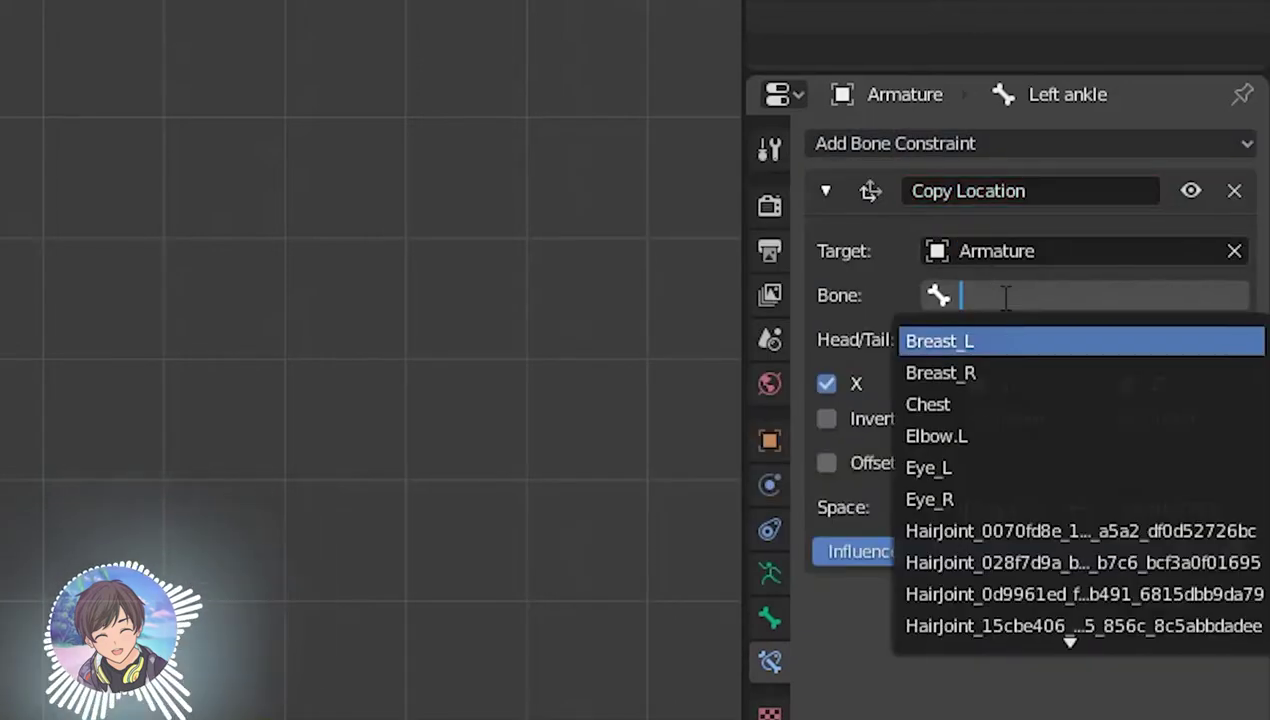
text(KNEE)
key(Return)
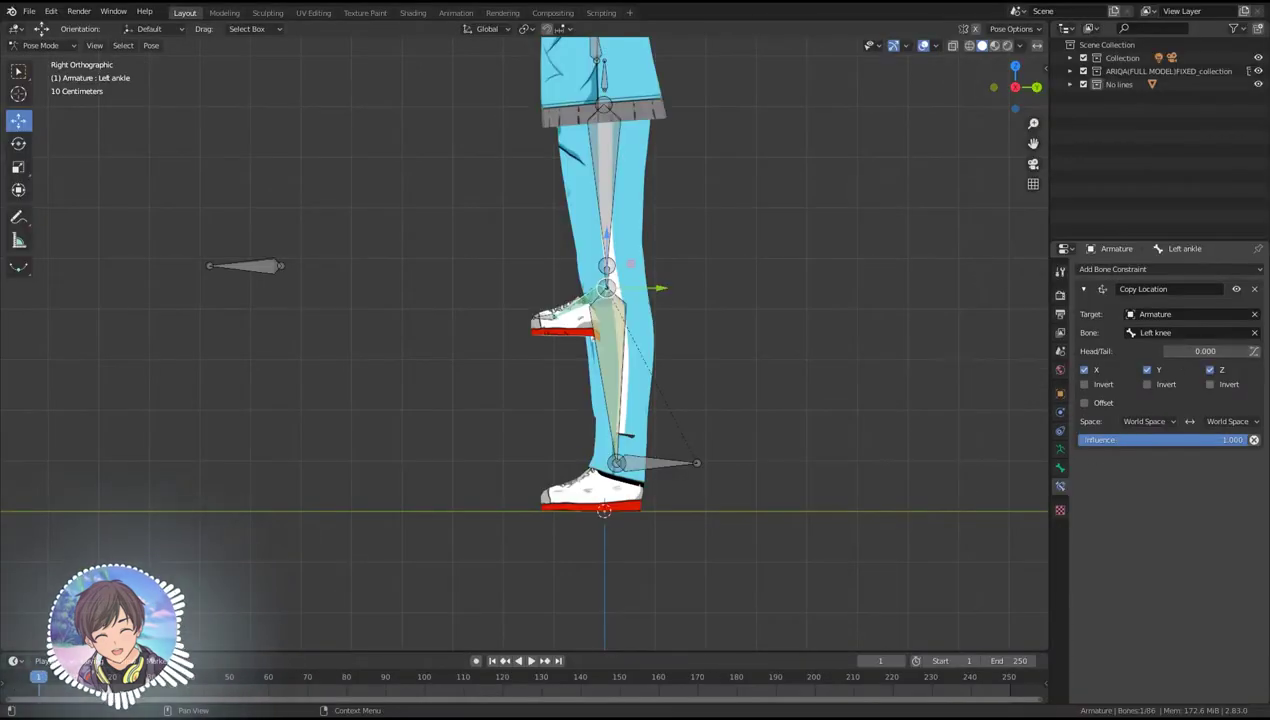
click(675, 462)
key(g)
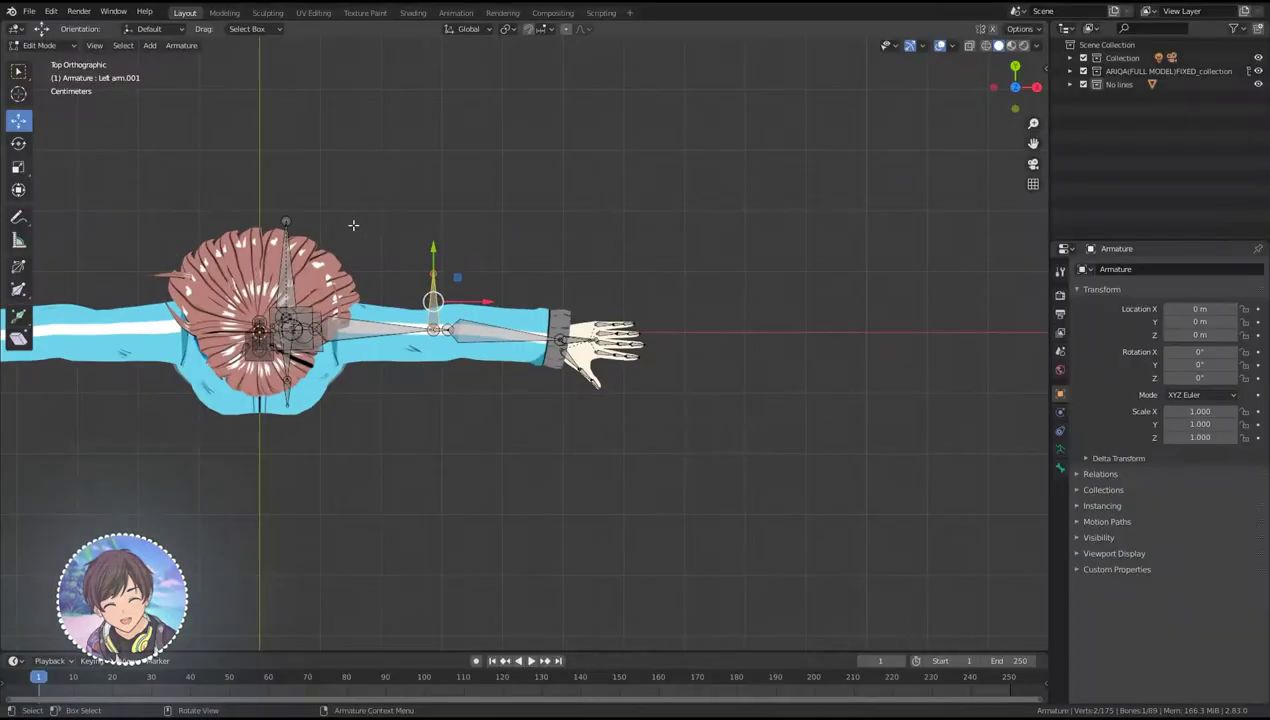
- Extrude a new bone about 0.45 m out along the Y axis
key(y)
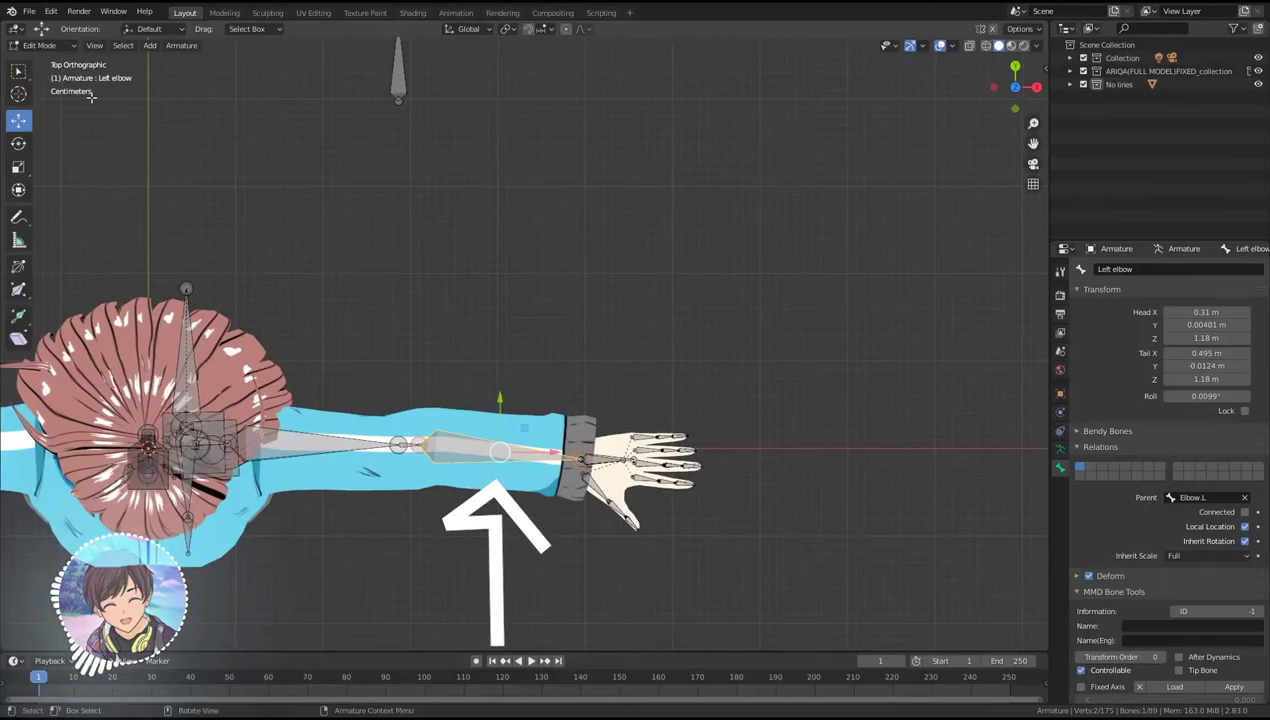
- In Pose Mode, add an IK constraint to the left elbow targeting Armature bone HandIK.L
click(42, 90)
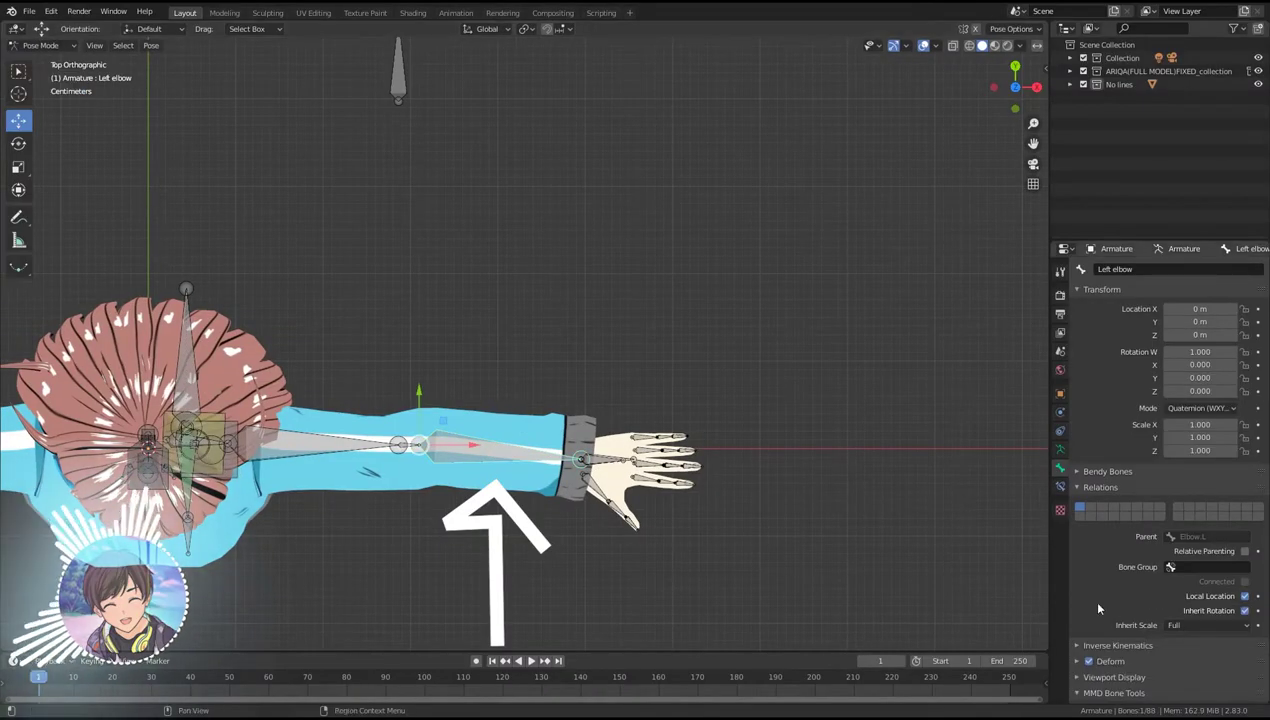
click(1061, 488)
click(1150, 268)
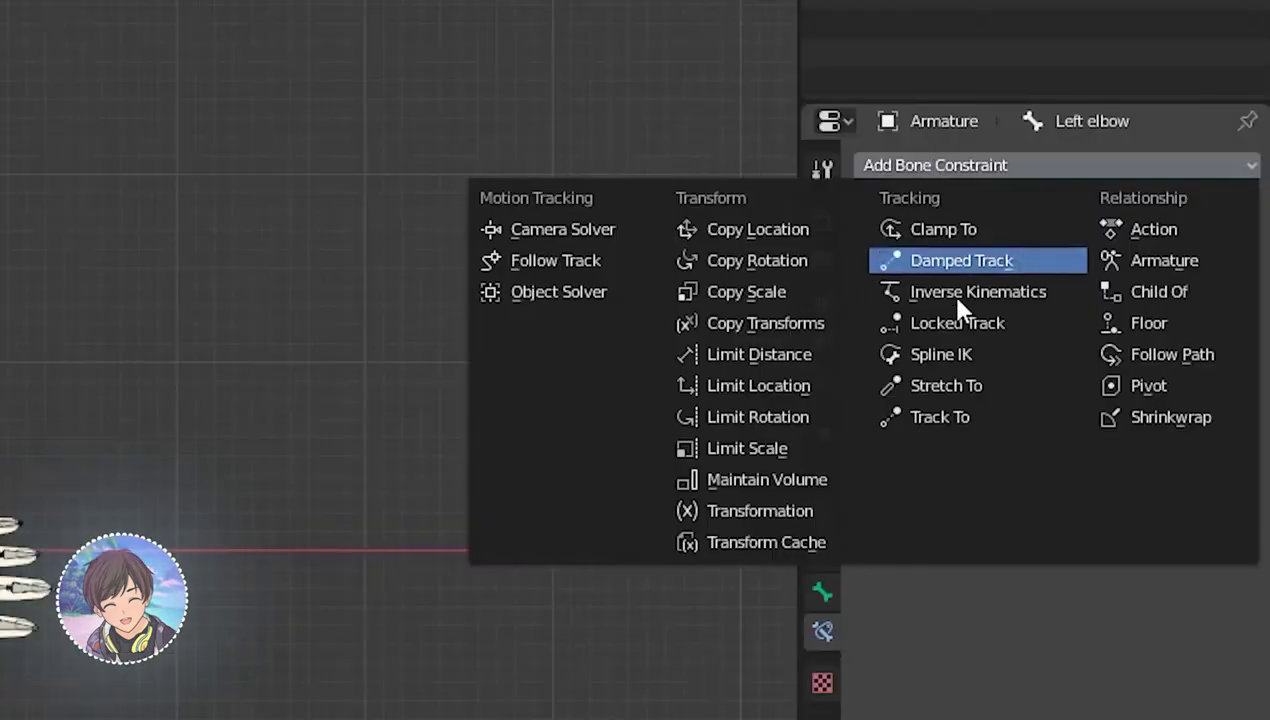
click(955, 292)
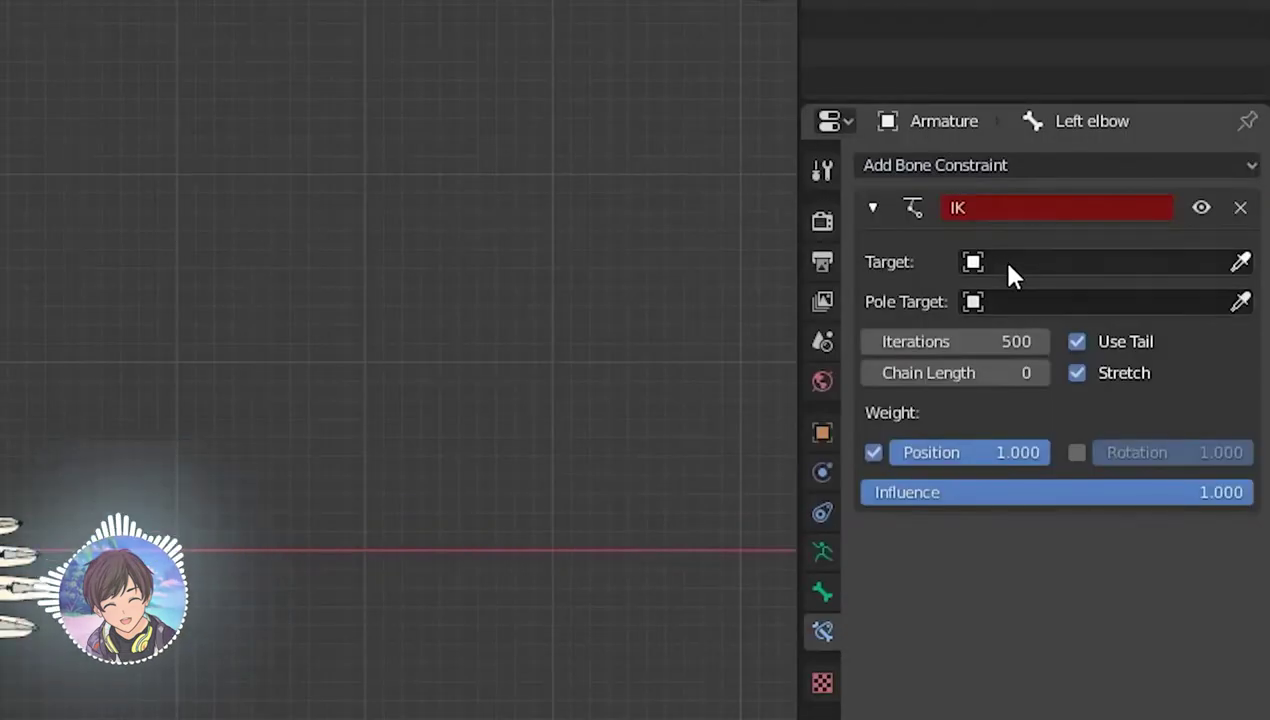
click(1005, 264)
click(1035, 301)
click(1035, 302)
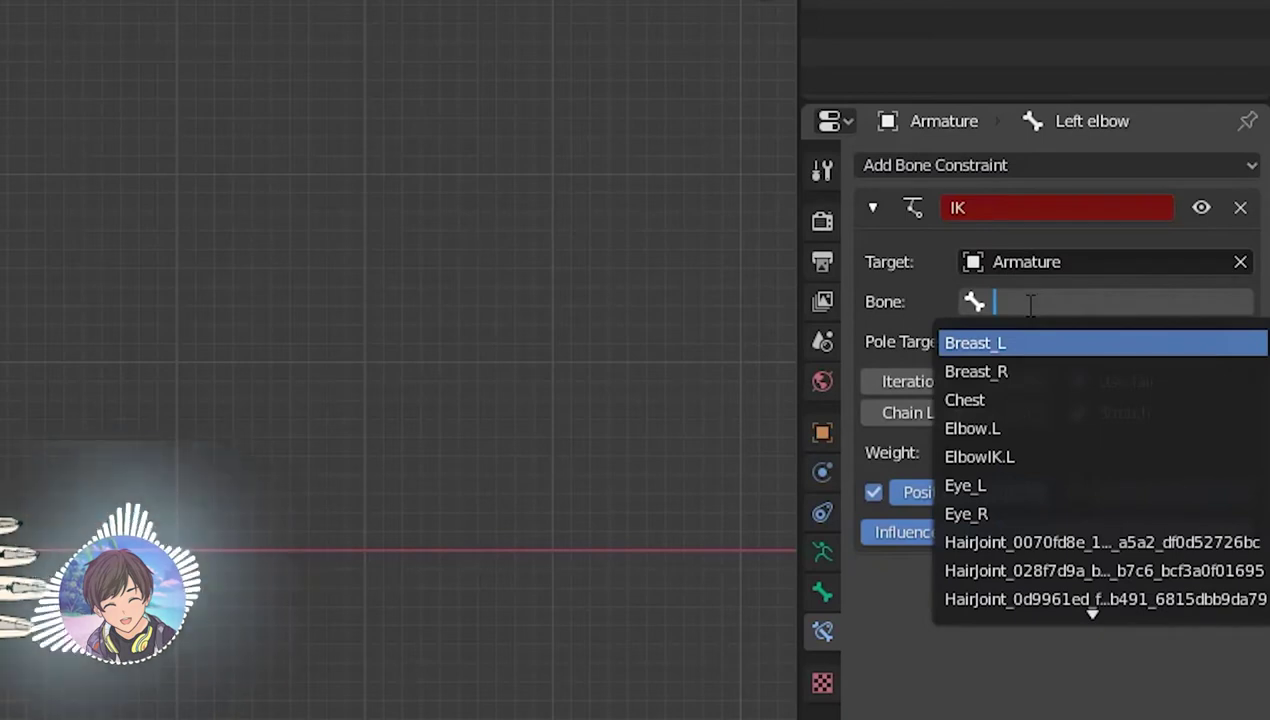
text(HAND)
key(Return)
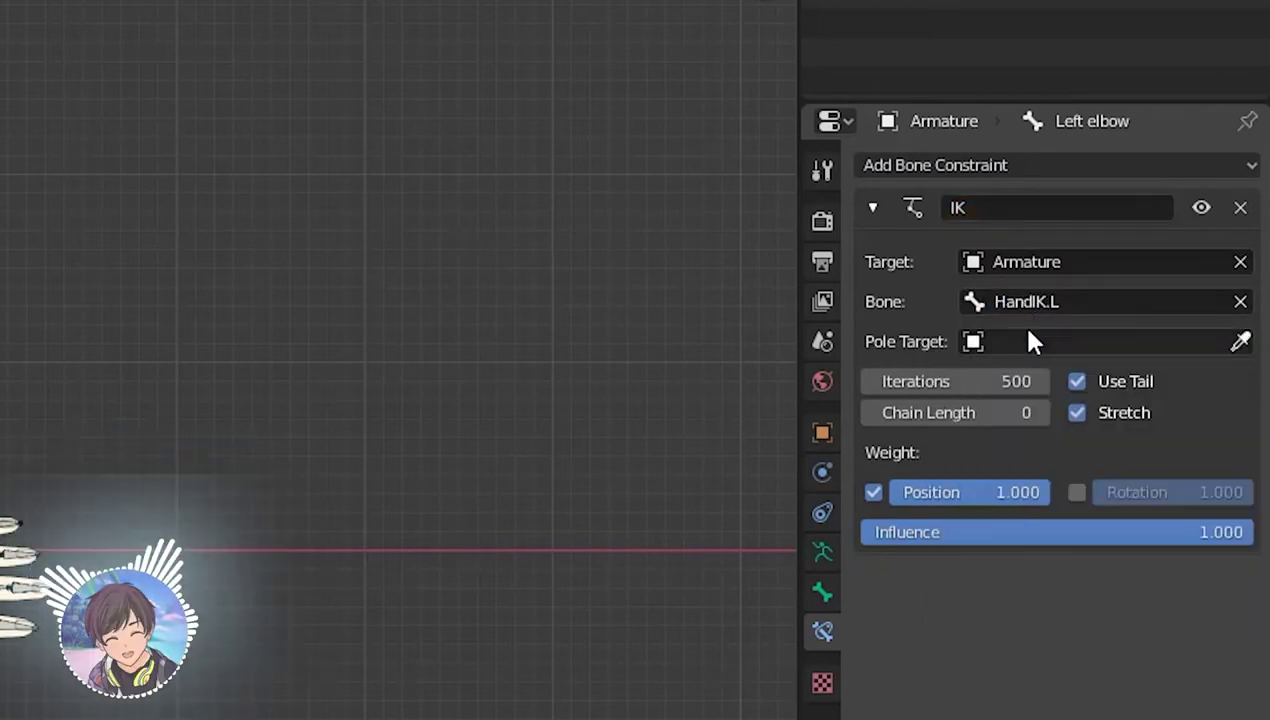
- Set the IK pole target to Armature bone ElbowIK.L
click(1026, 341)
click(990, 379)
click(1000, 382)
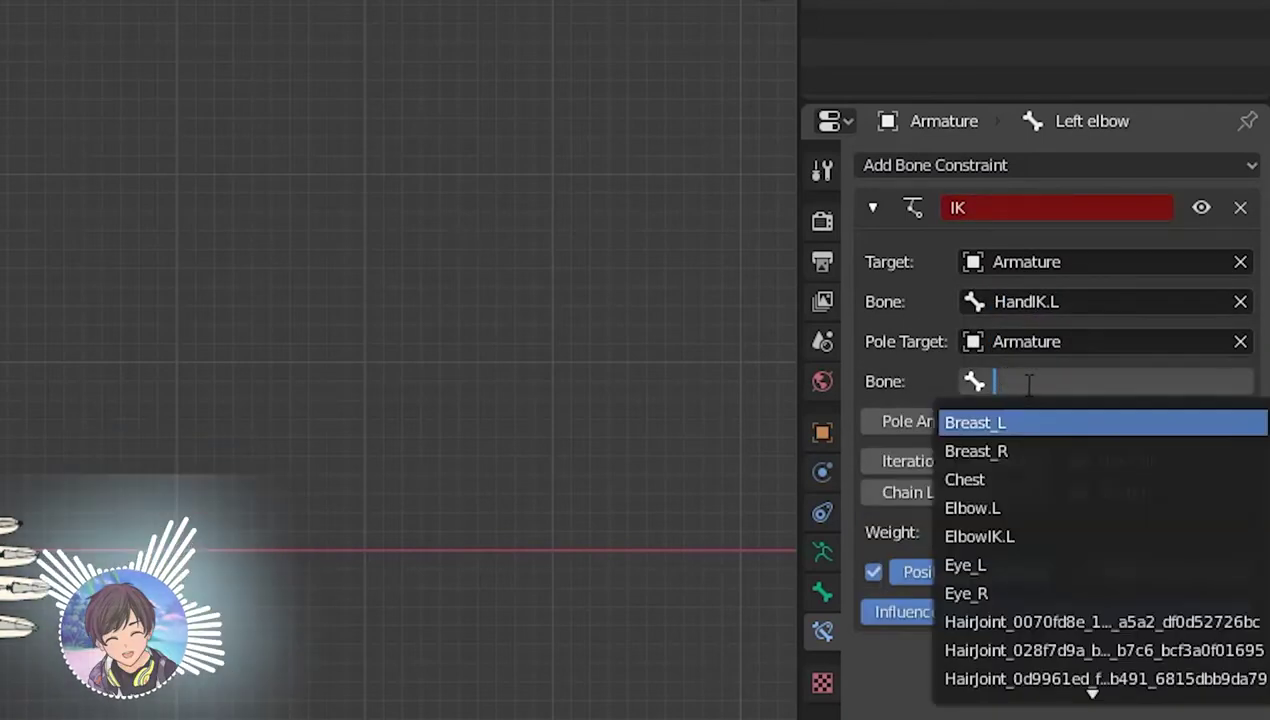
text(EL)
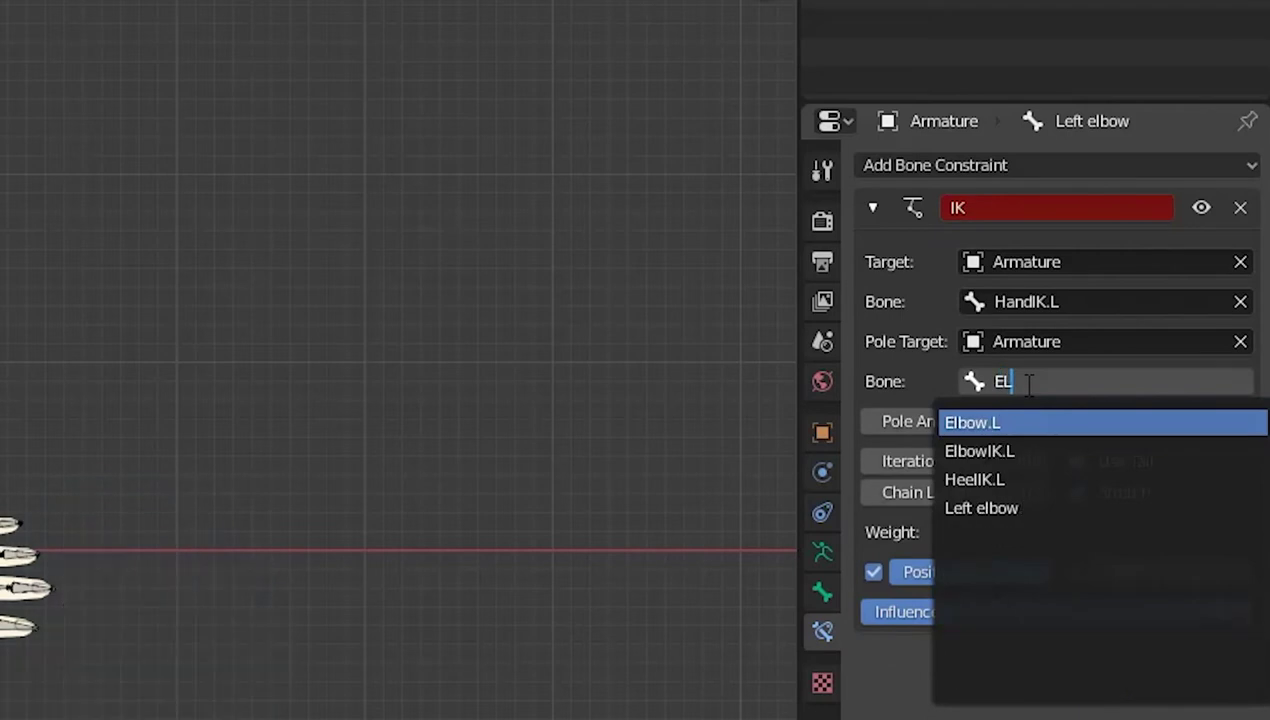
key(Down)
key(Return)
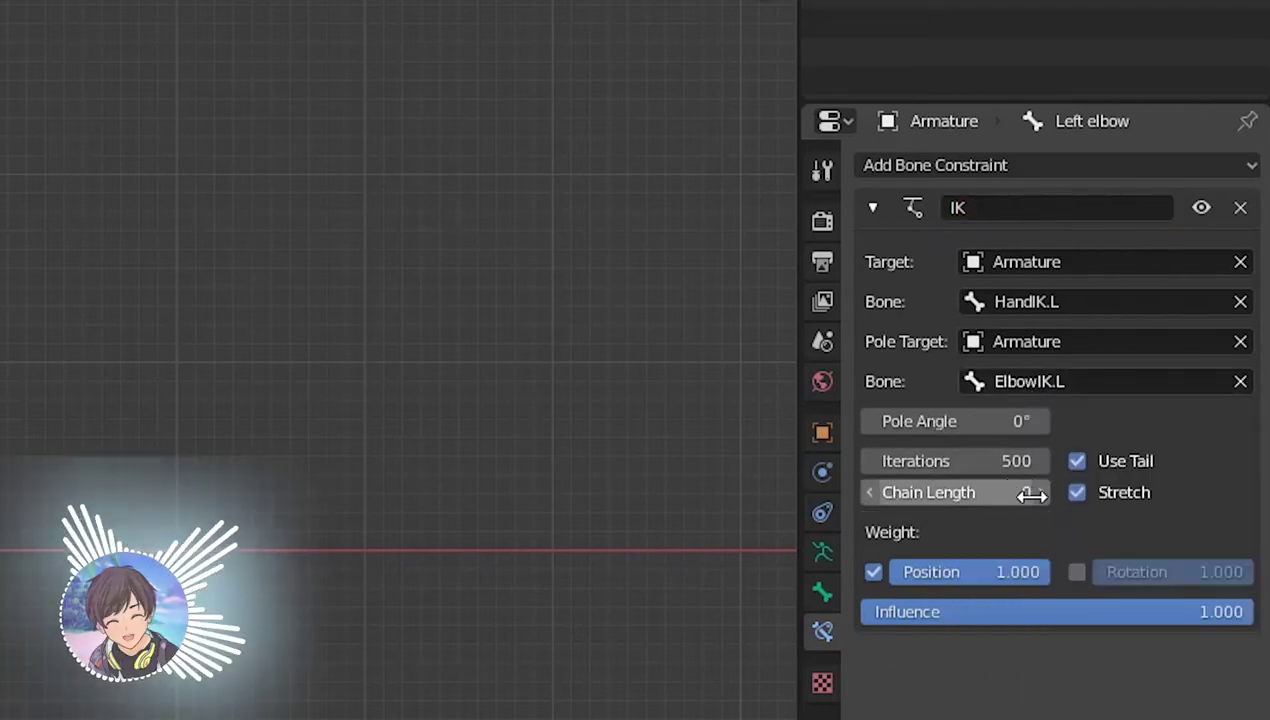
- Set the IK chain length to 3 and the pole angle to 180°
click(1038, 493)
click(1038, 493)
click(1038, 493)
click(1020, 421)
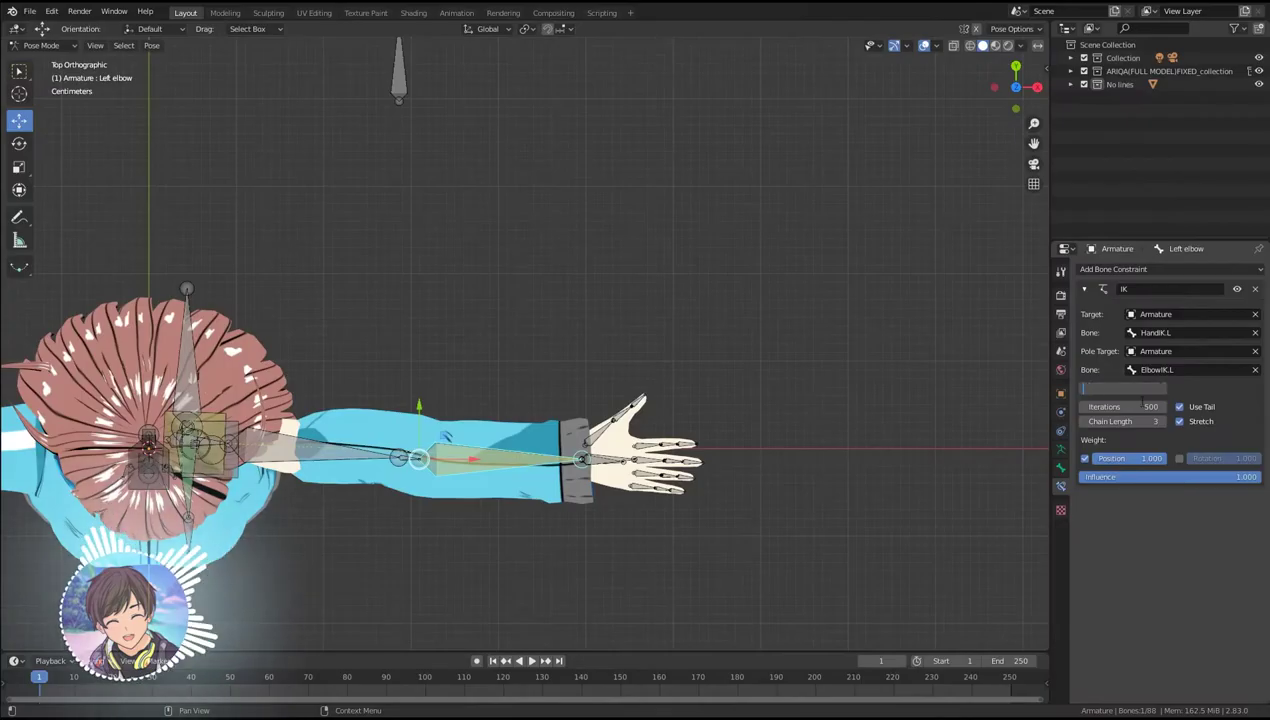
text(180)
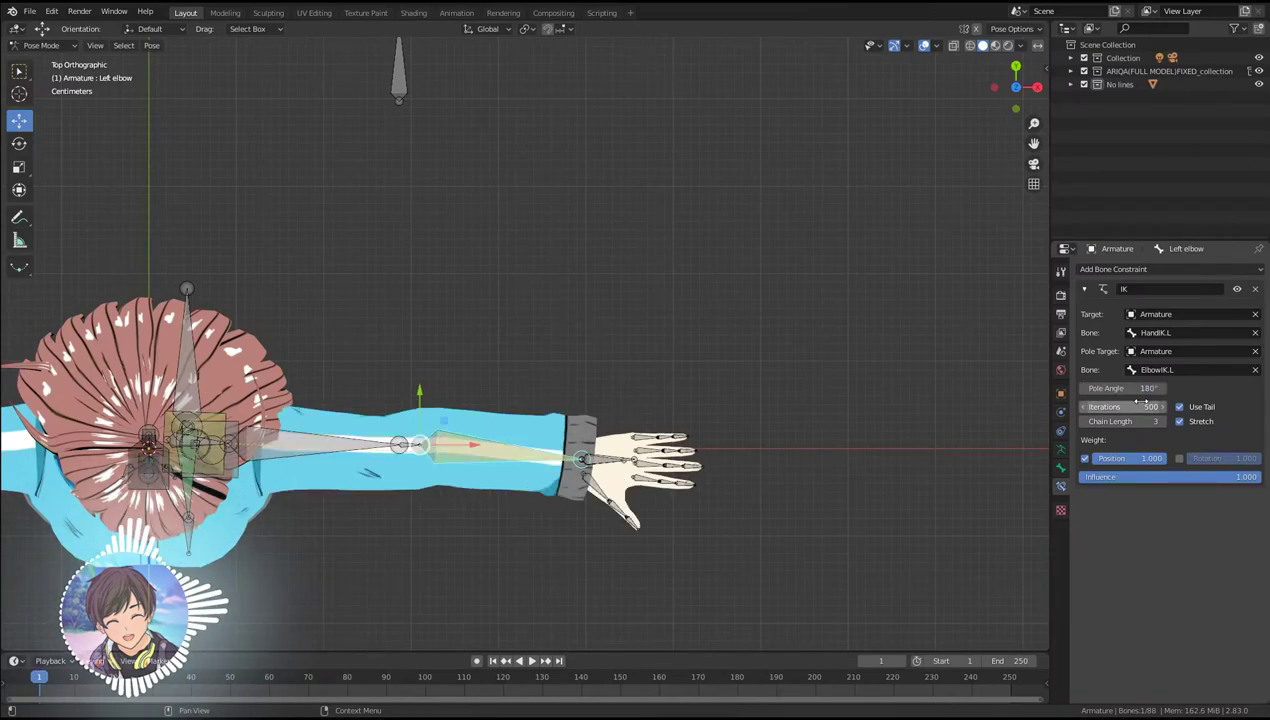
key(Return)
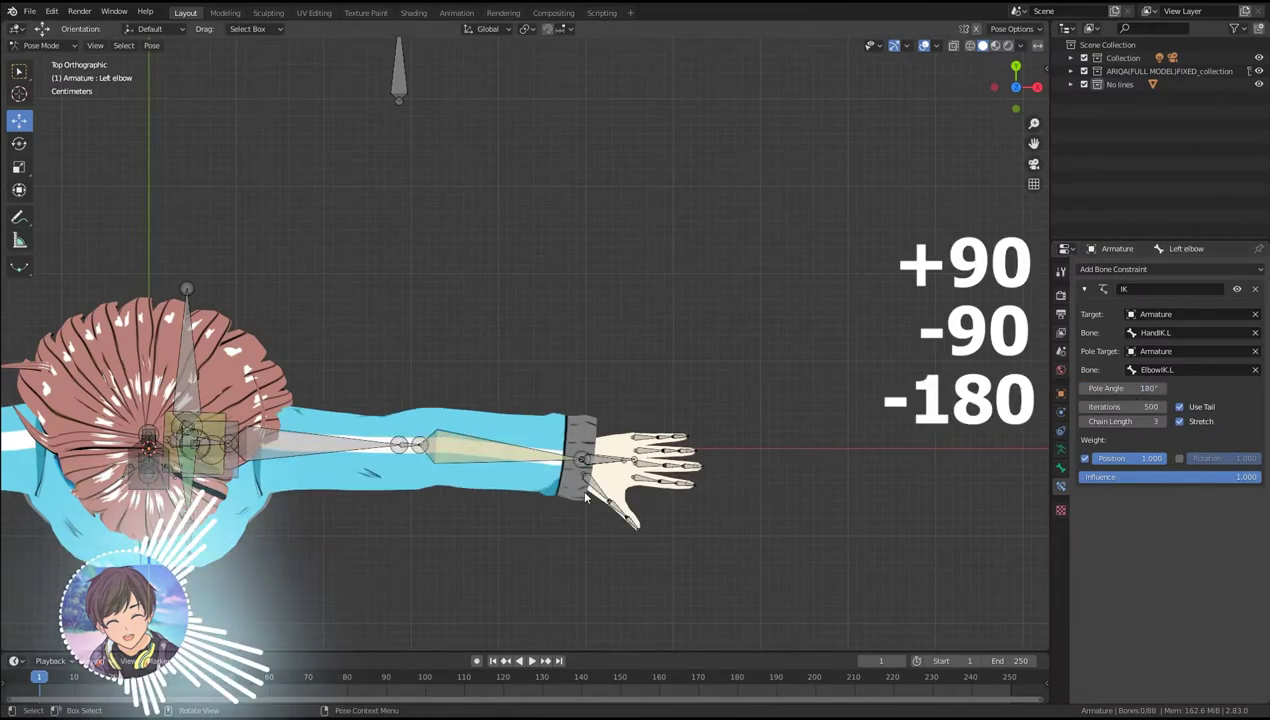
click(596, 462)
scroll(610, 480, up, 5)
- Give the left wrist a Copy Rotation constraint targeting the Armature, then test by moving HandIK.L
shift+middle_drag(624, 496, 587, 445)
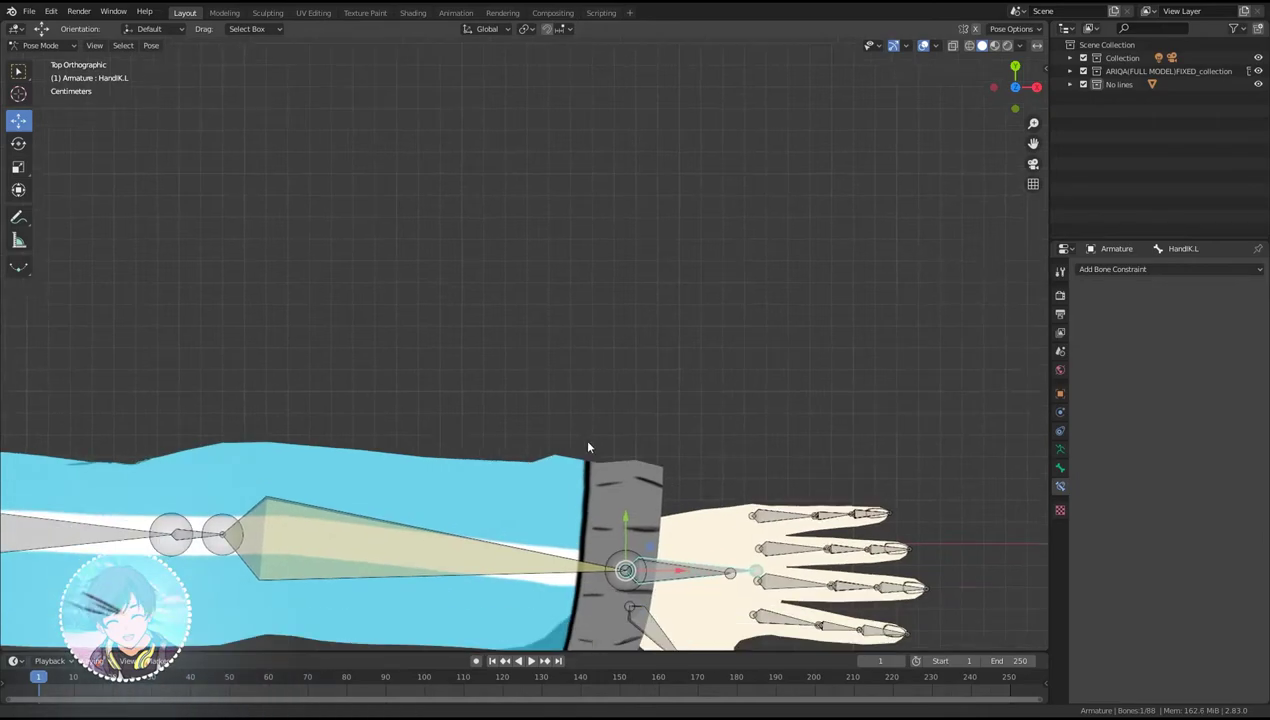
click(686, 522)
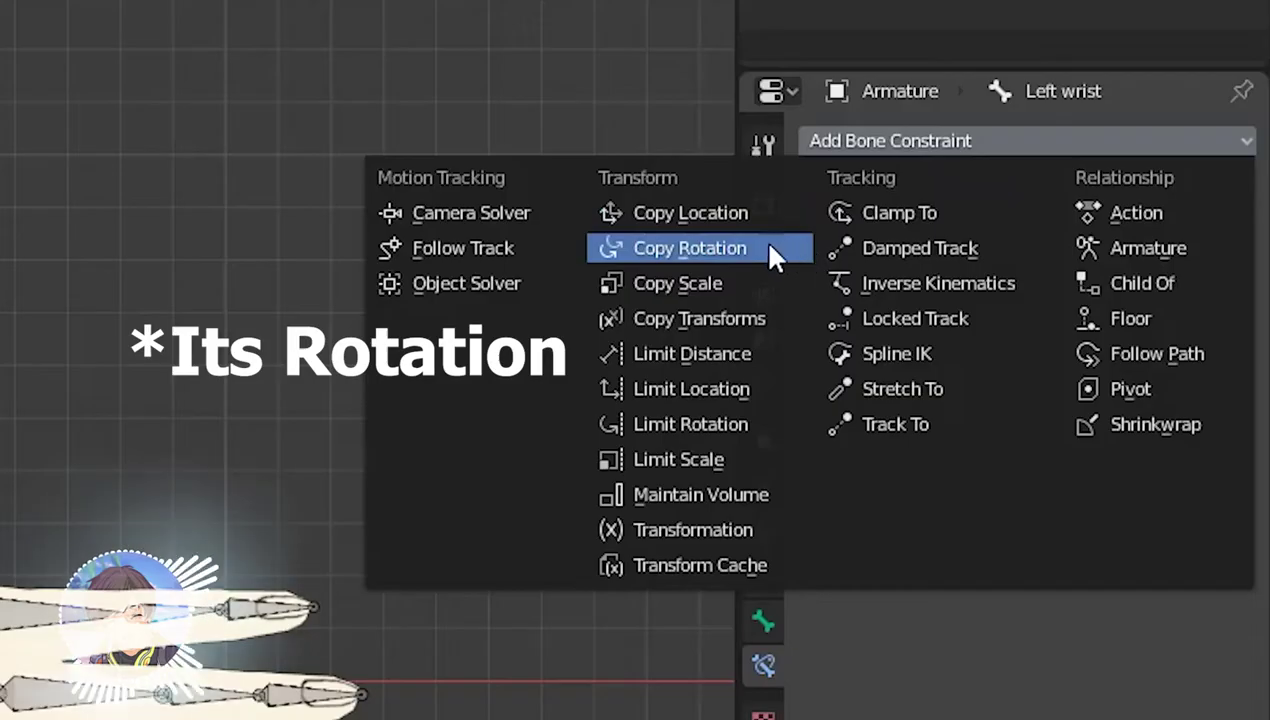
click(1060, 309)
click(1100, 252)
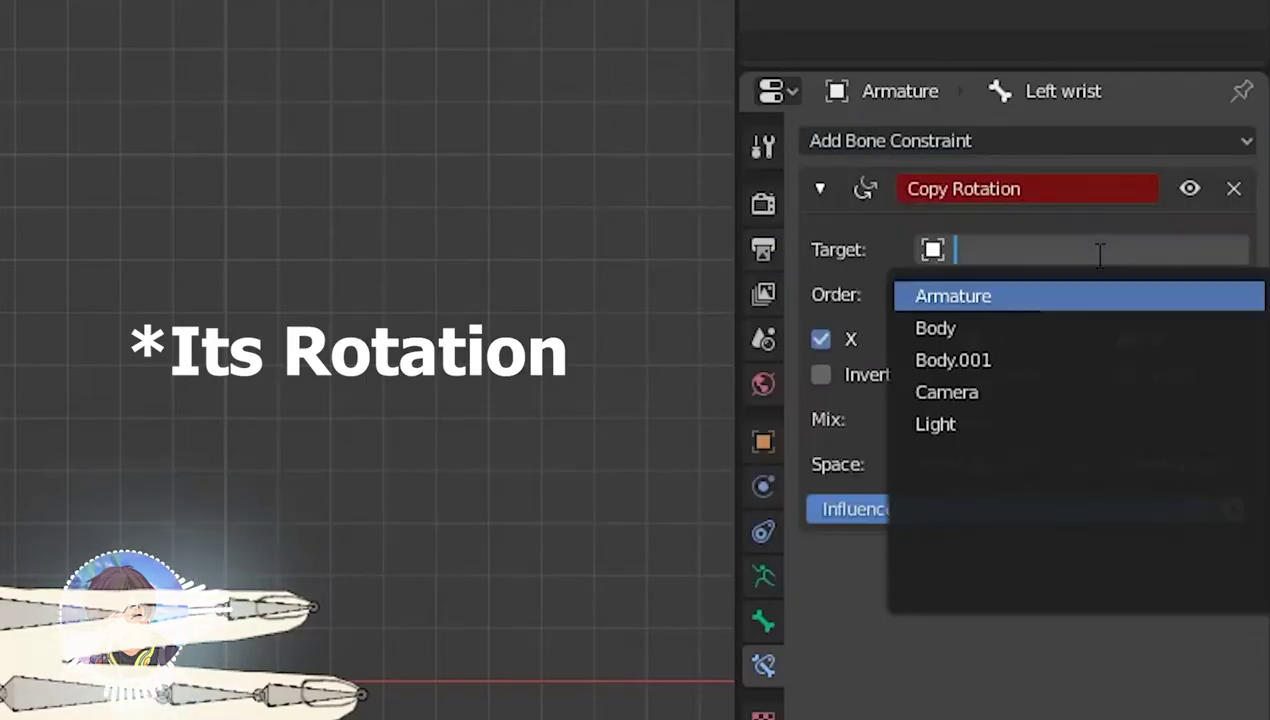
click(1058, 297)
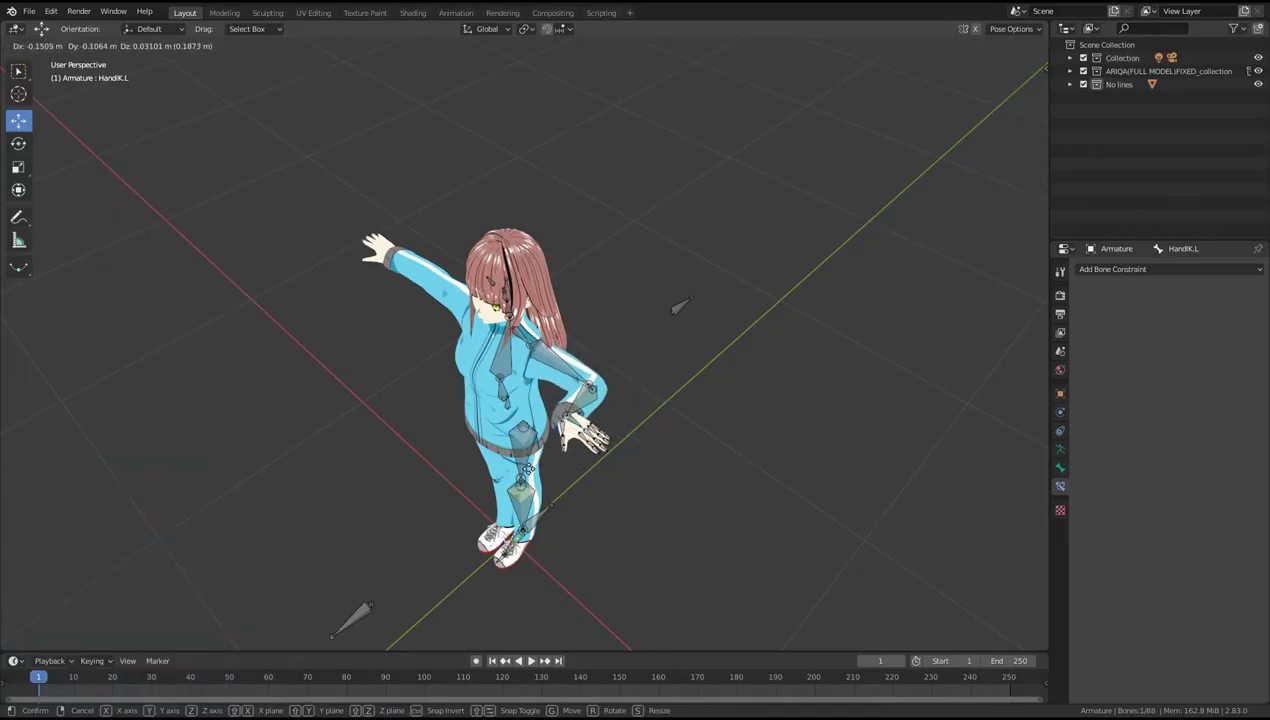
middle_drag(584, 482, 590, 448)
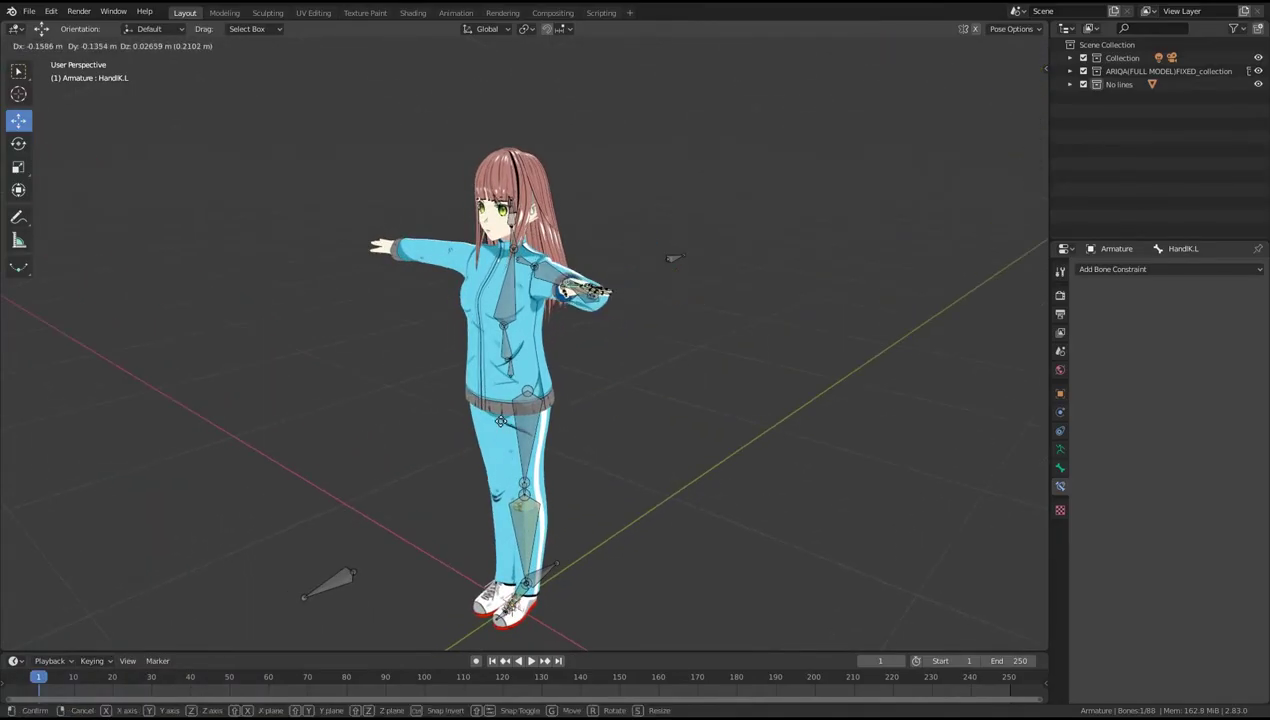
click(488, 506)
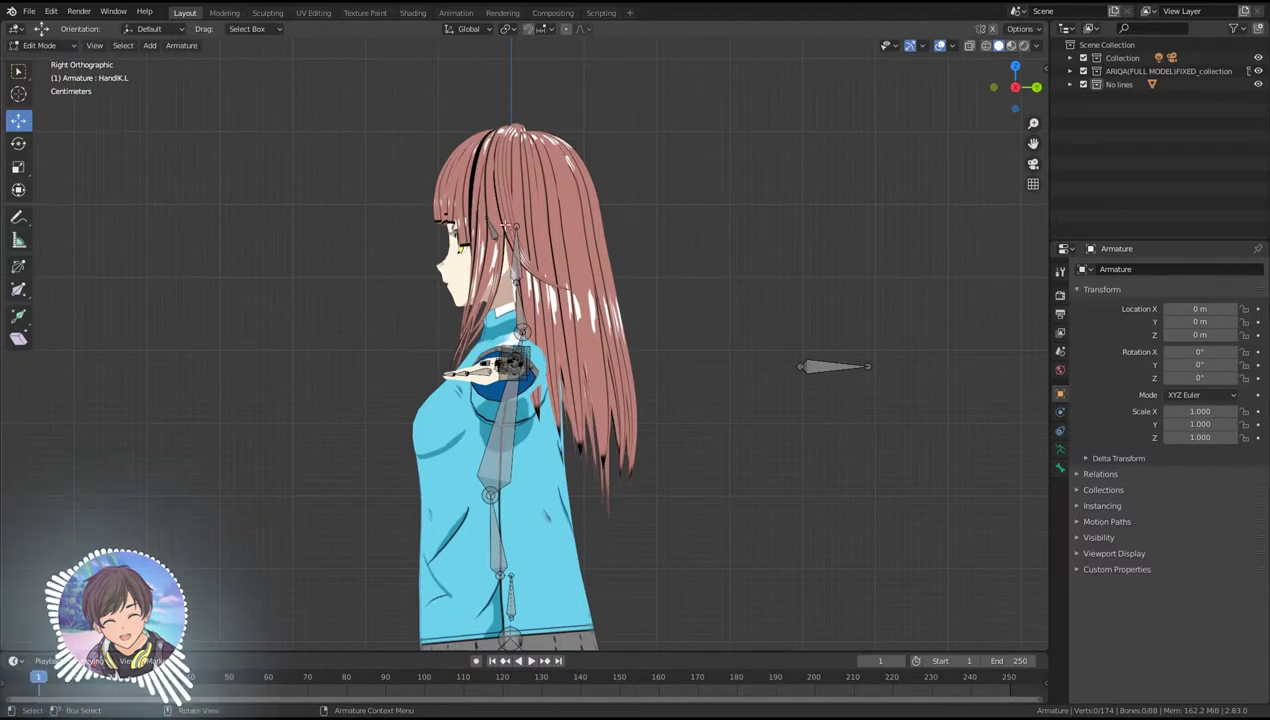
- Rotate the Head bone -90°, duplicate it out along Y, and clear the copy's parent
key(r)
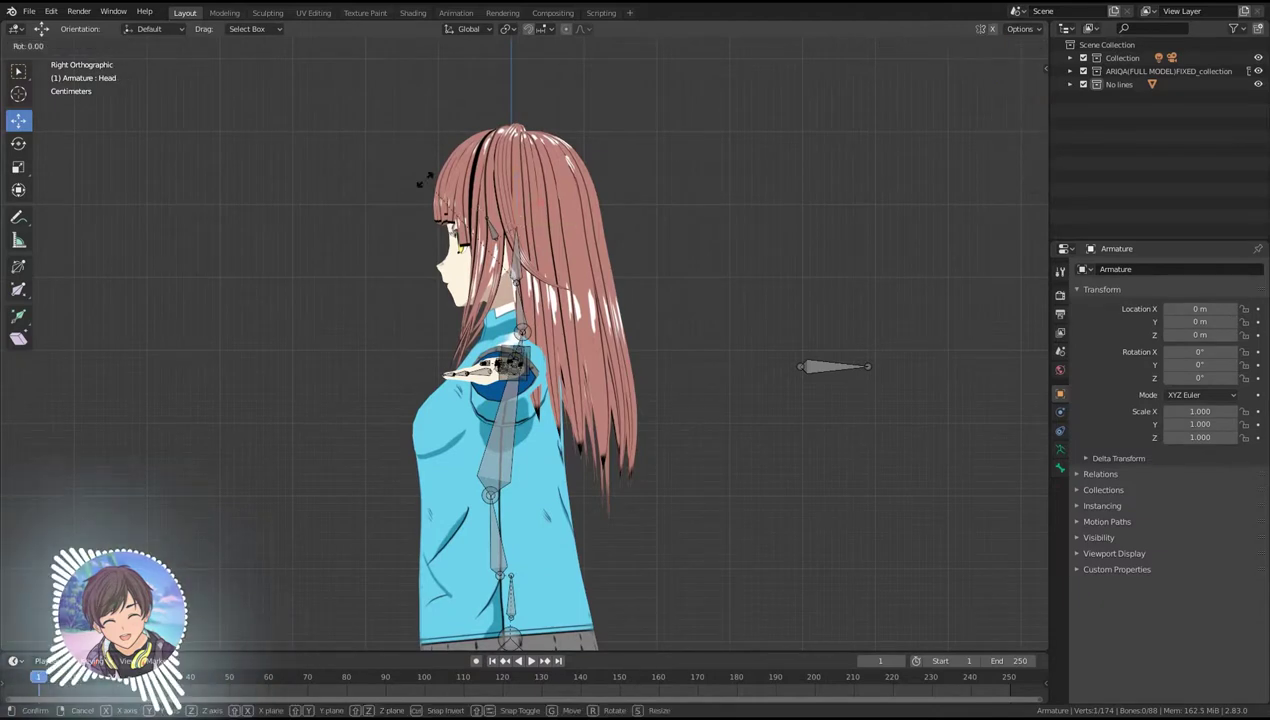
key(Return)
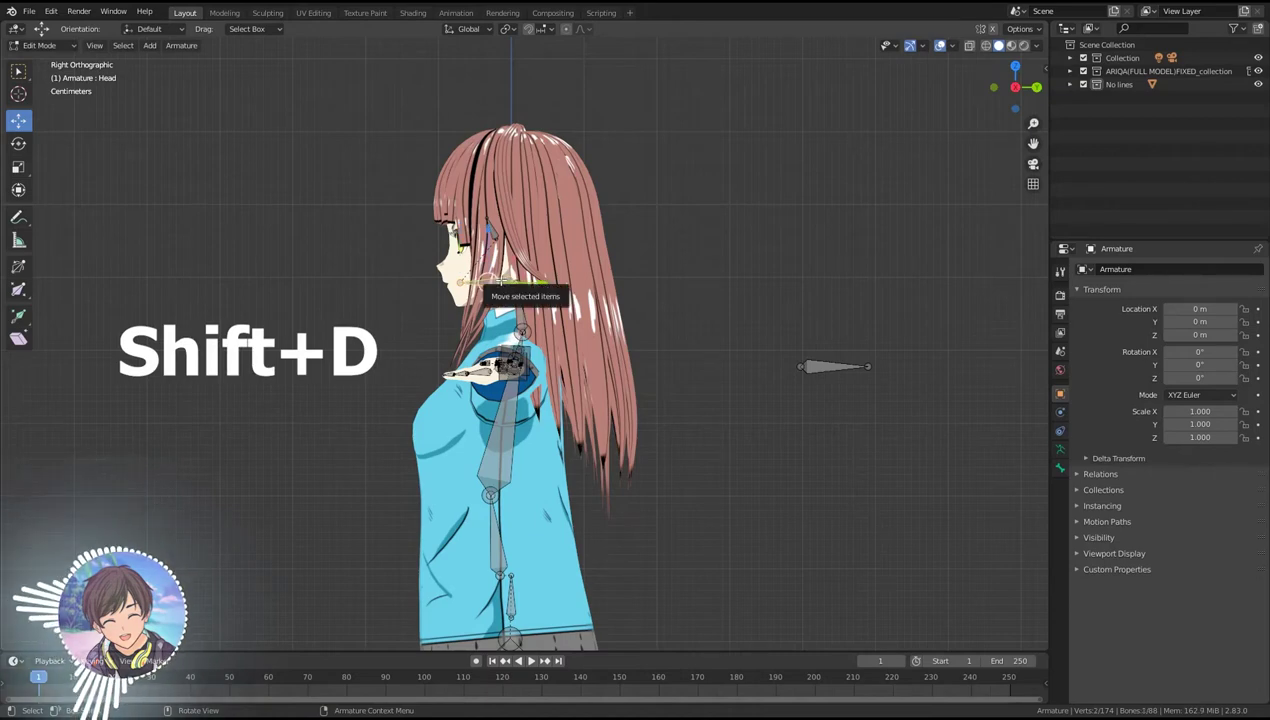
key(shift+d)
key(y)
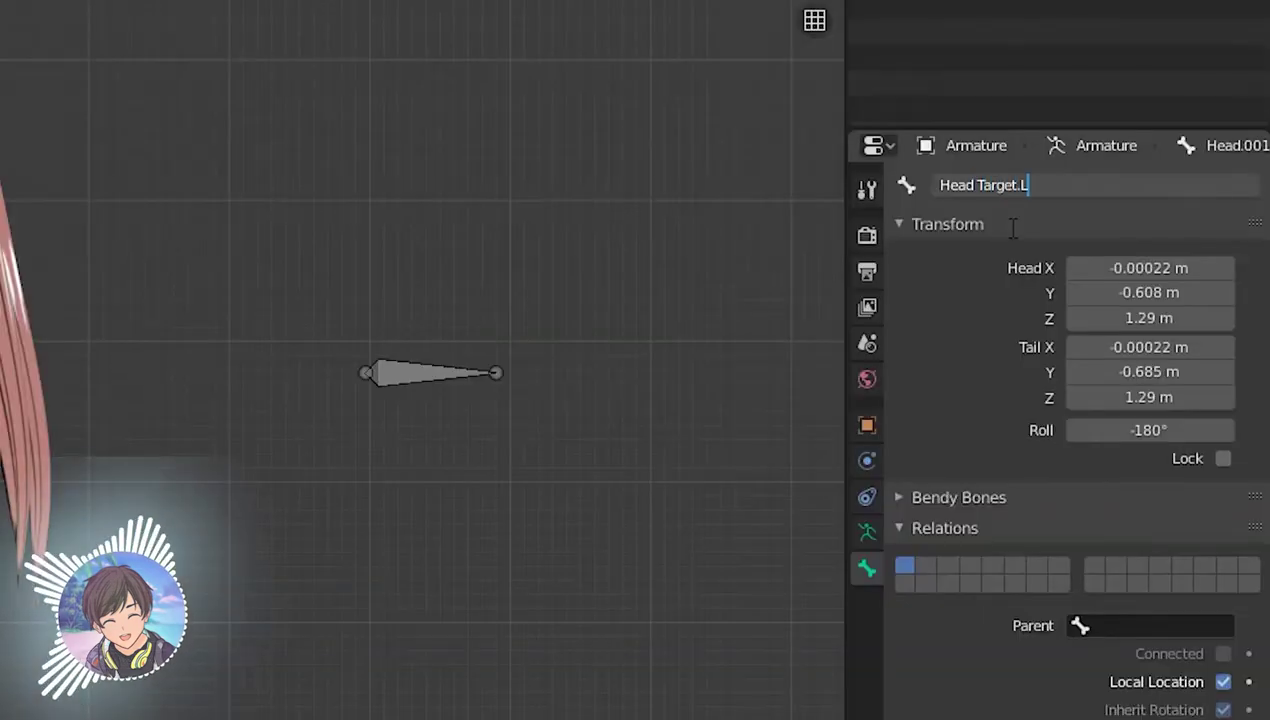
key(alt+p)
click(65, 308)
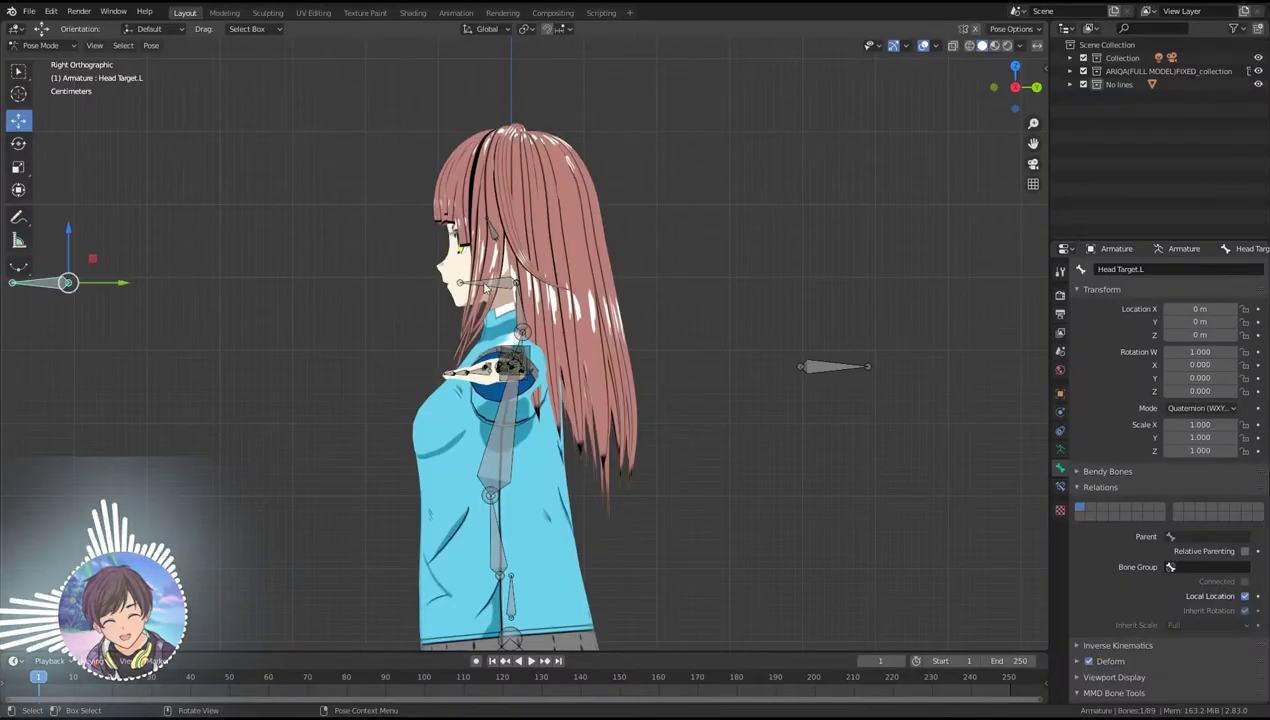
- Add a Track To constraint on Head aimed at Armature bone Head Target.L, then test by moving the target
click(1060, 487)
click(1130, 265)
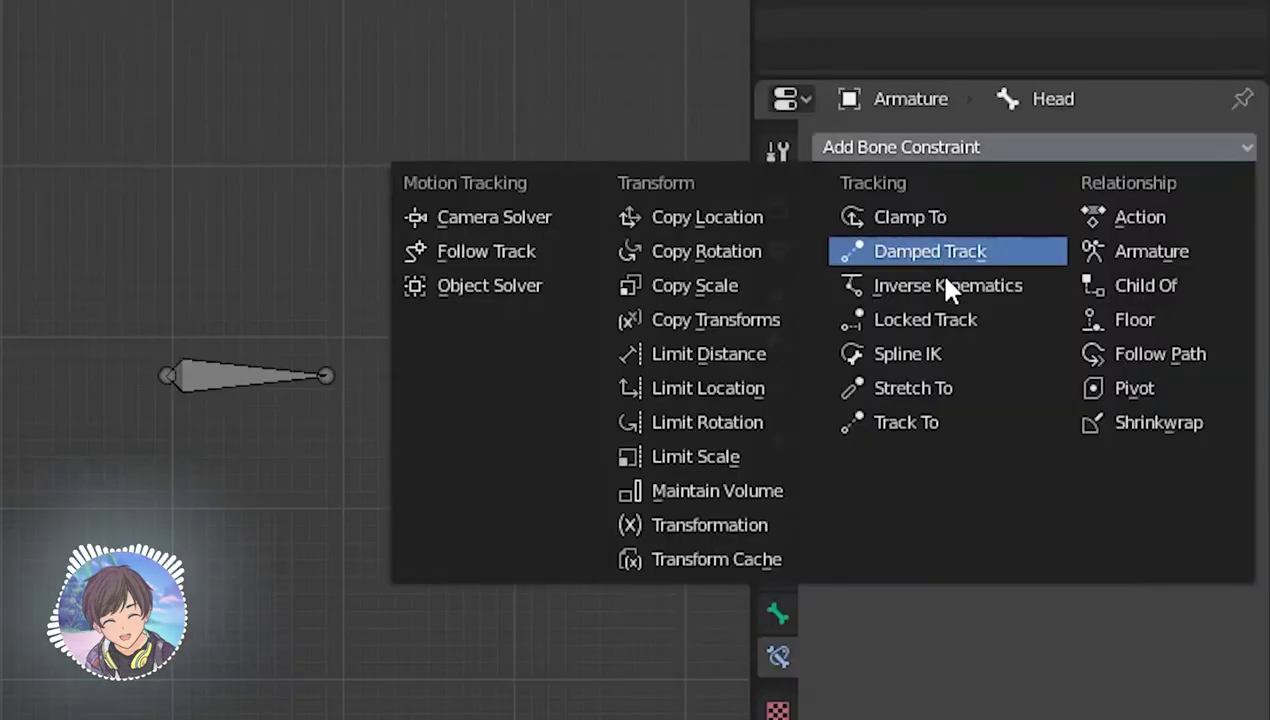
click(1130, 384)
click(940, 252)
click(950, 296)
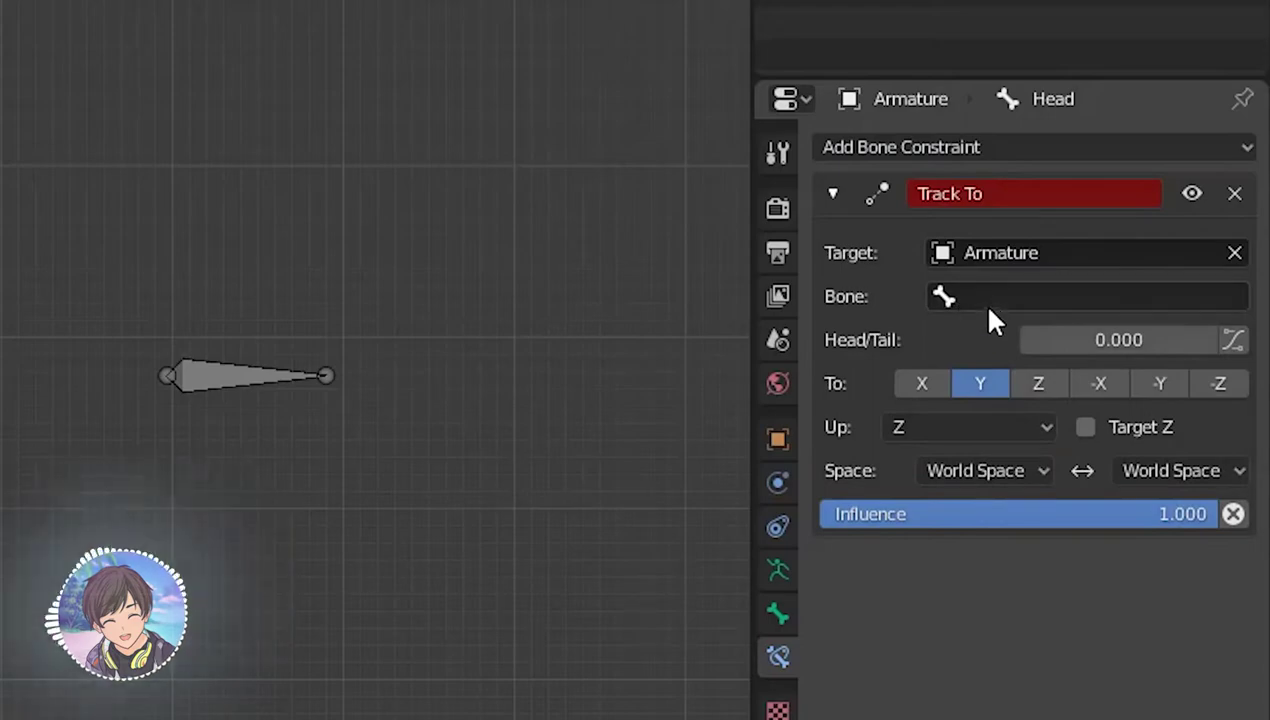
click(979, 300)
text(HEAD TA)
key(Return)
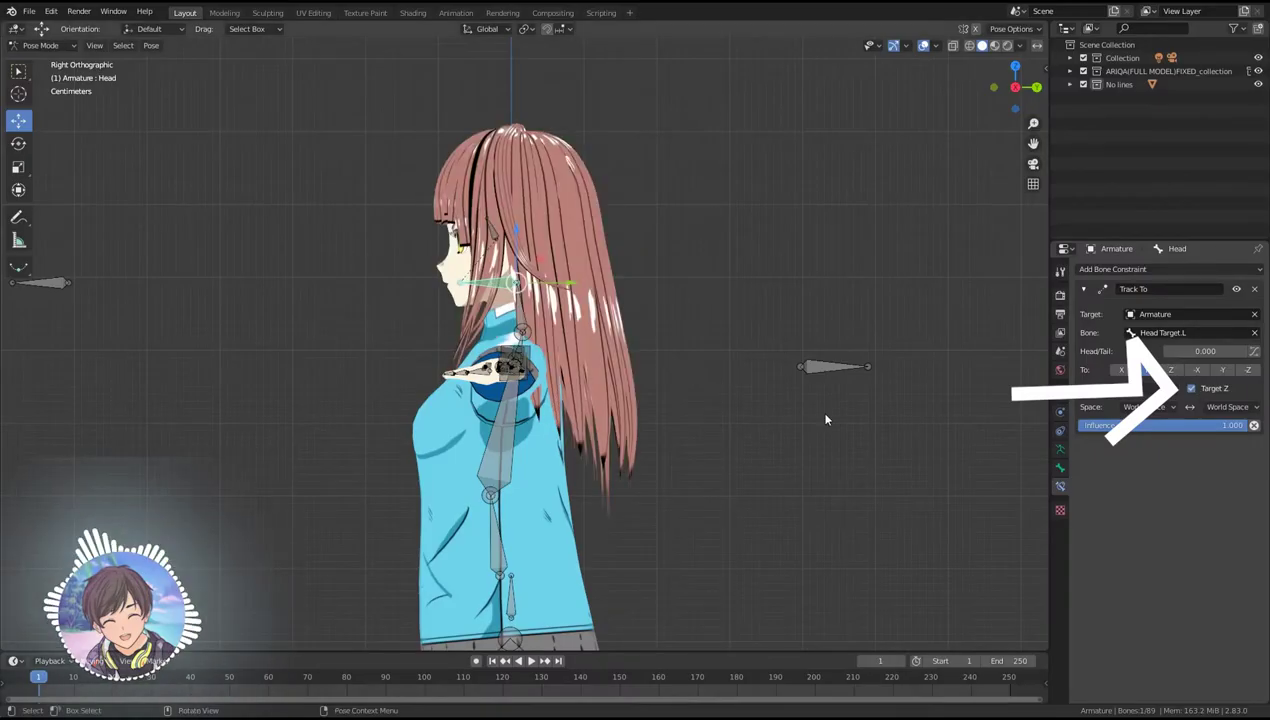
key(g)
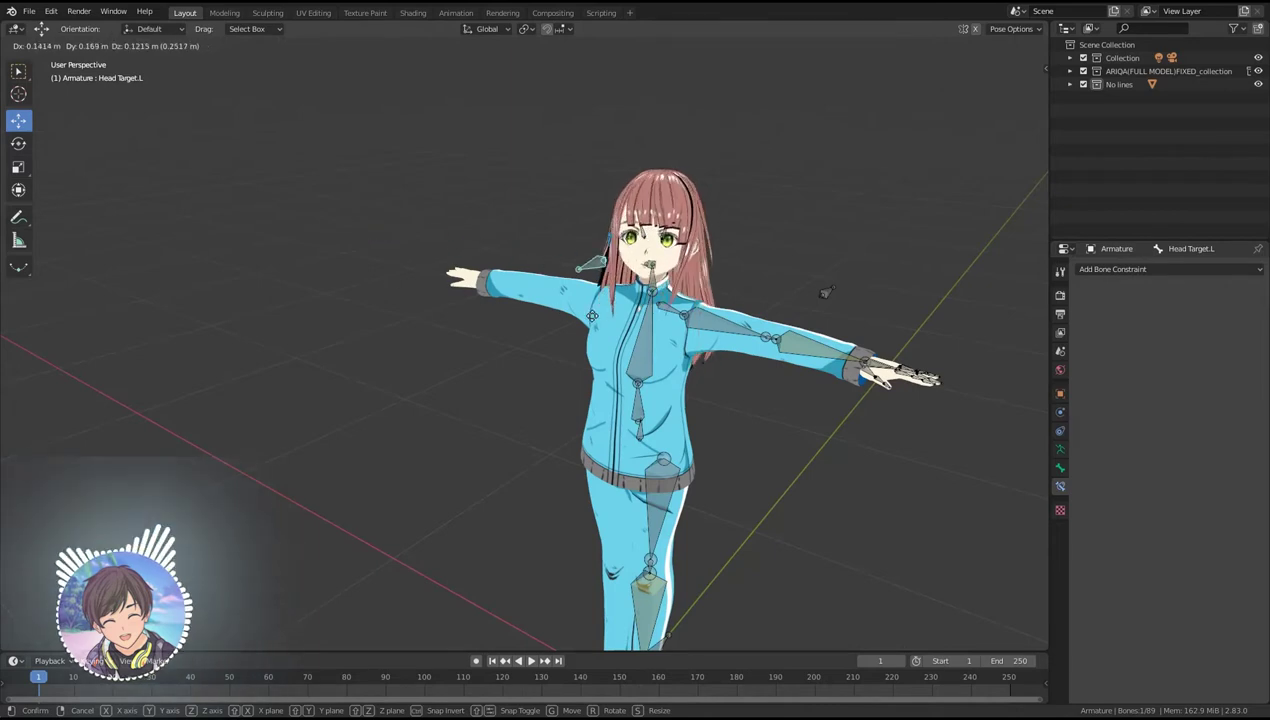
key(r)
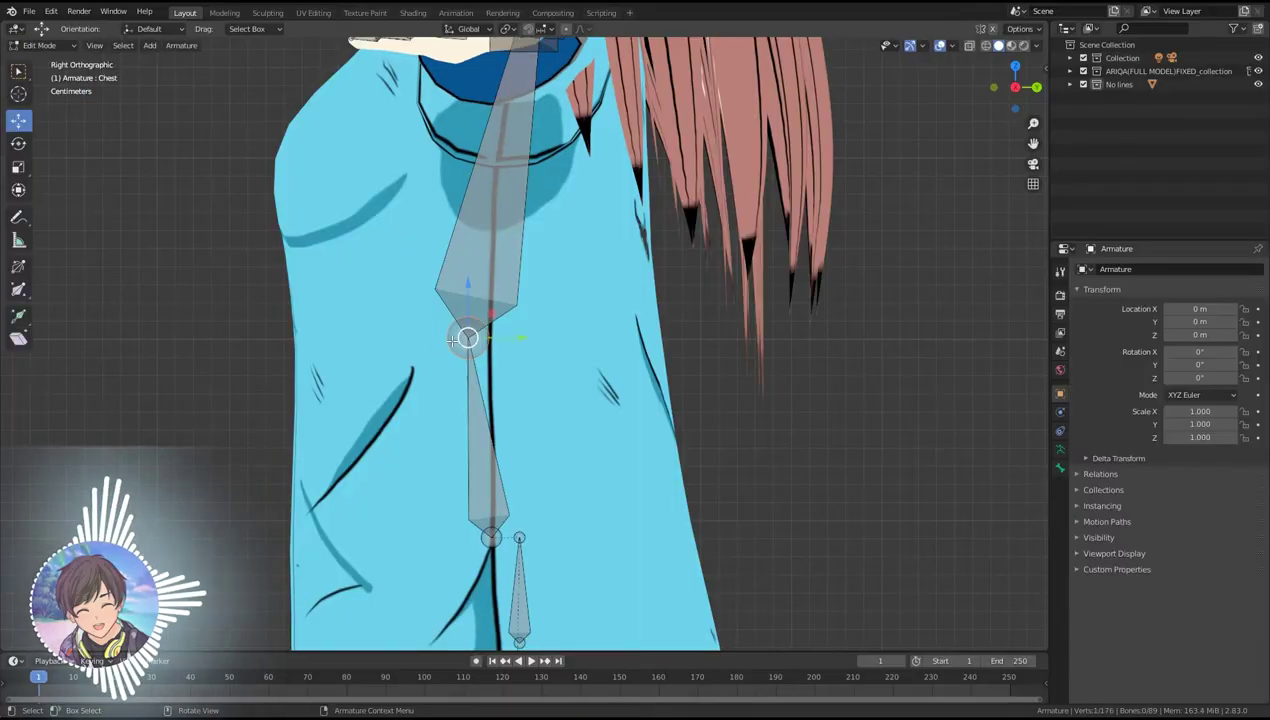
- Extrude a sideways bone from the chest joint to become CoreIK, then choose a parent for Chest
scroll(452, 340, down, 1)
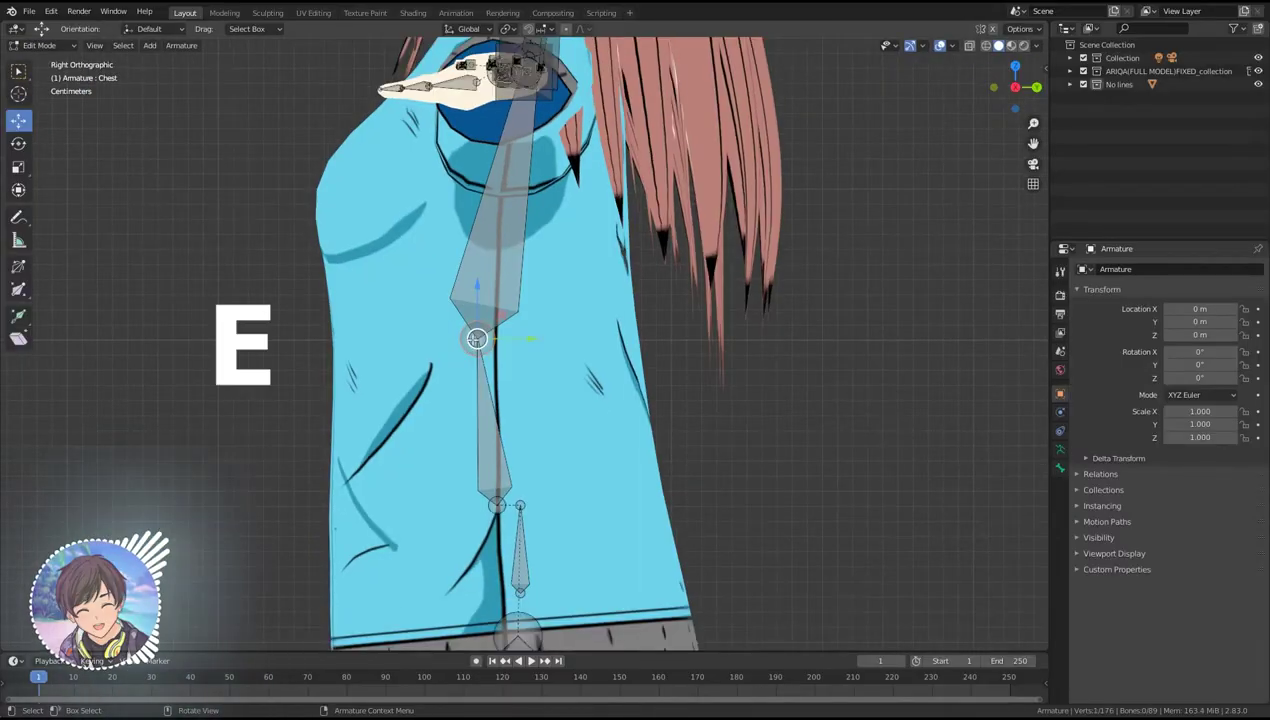
key(e)
click(555, 340)
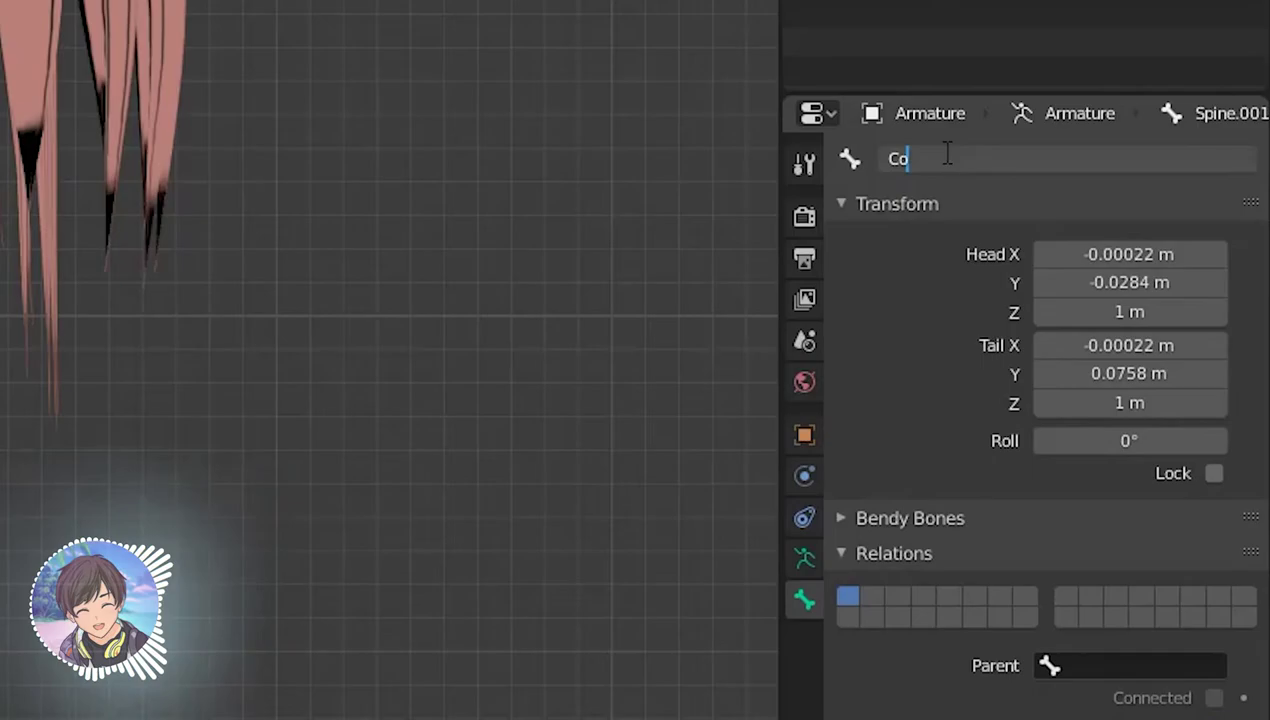
text(Coest)
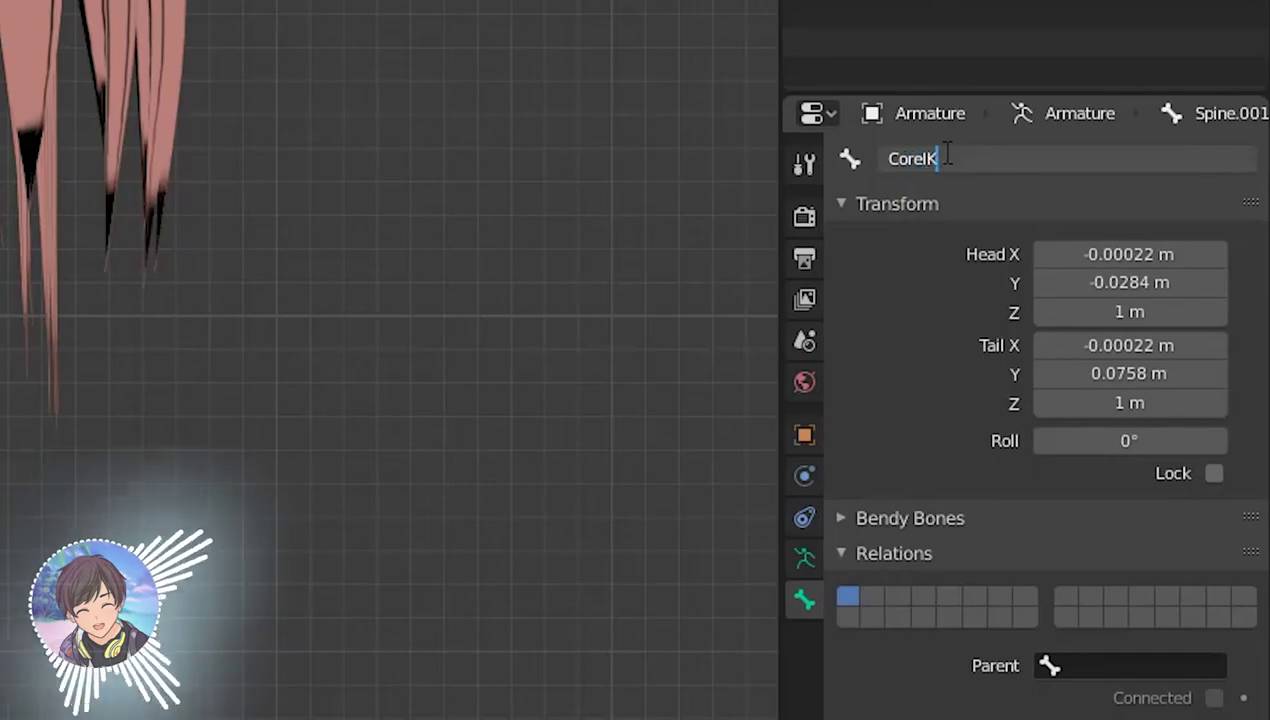
key(Return)
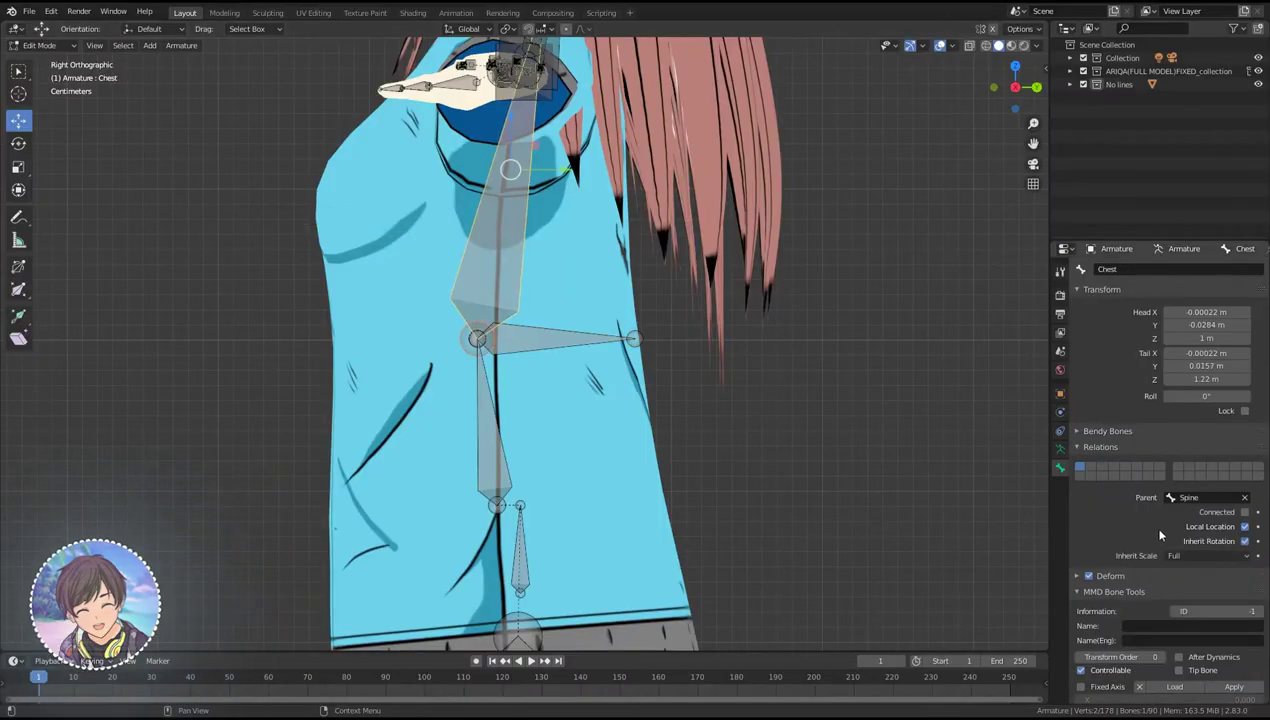
click(1205, 497)
- Parent Chest to CoreIK and give Spine an IK constraint targeting Armature bone CoreIK
text(COR)
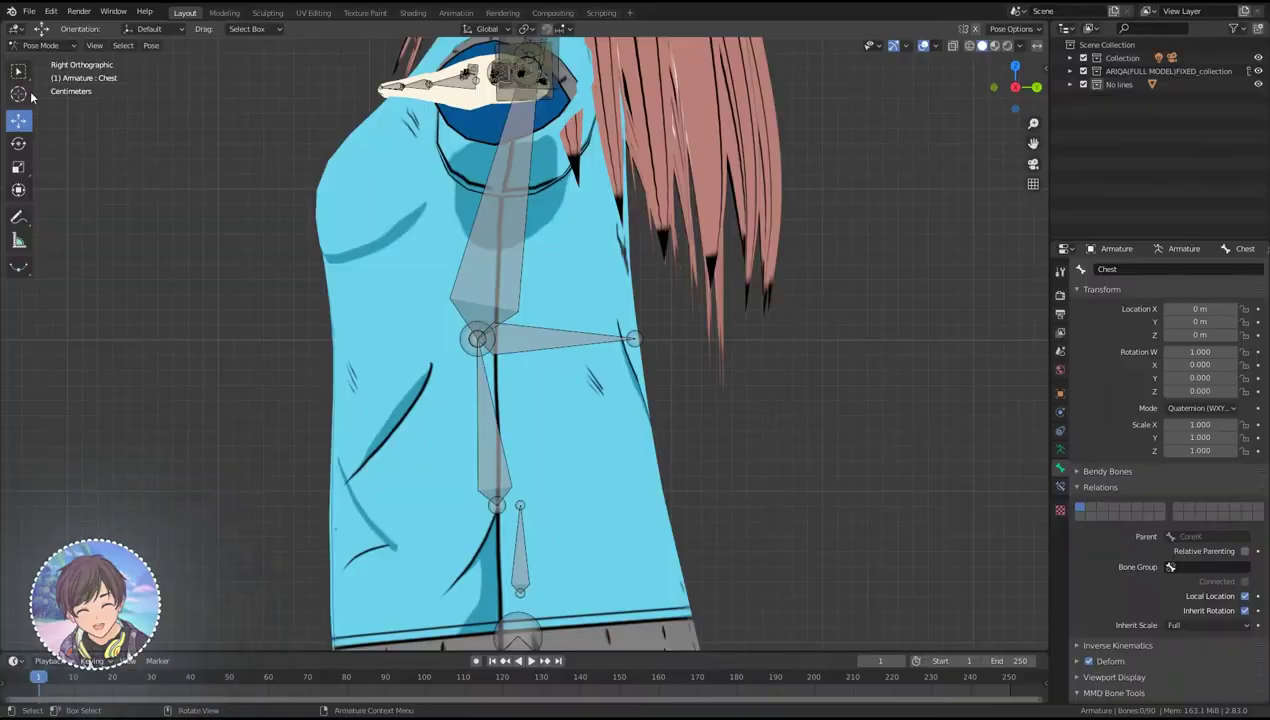
click(490, 400)
click(1060, 509)
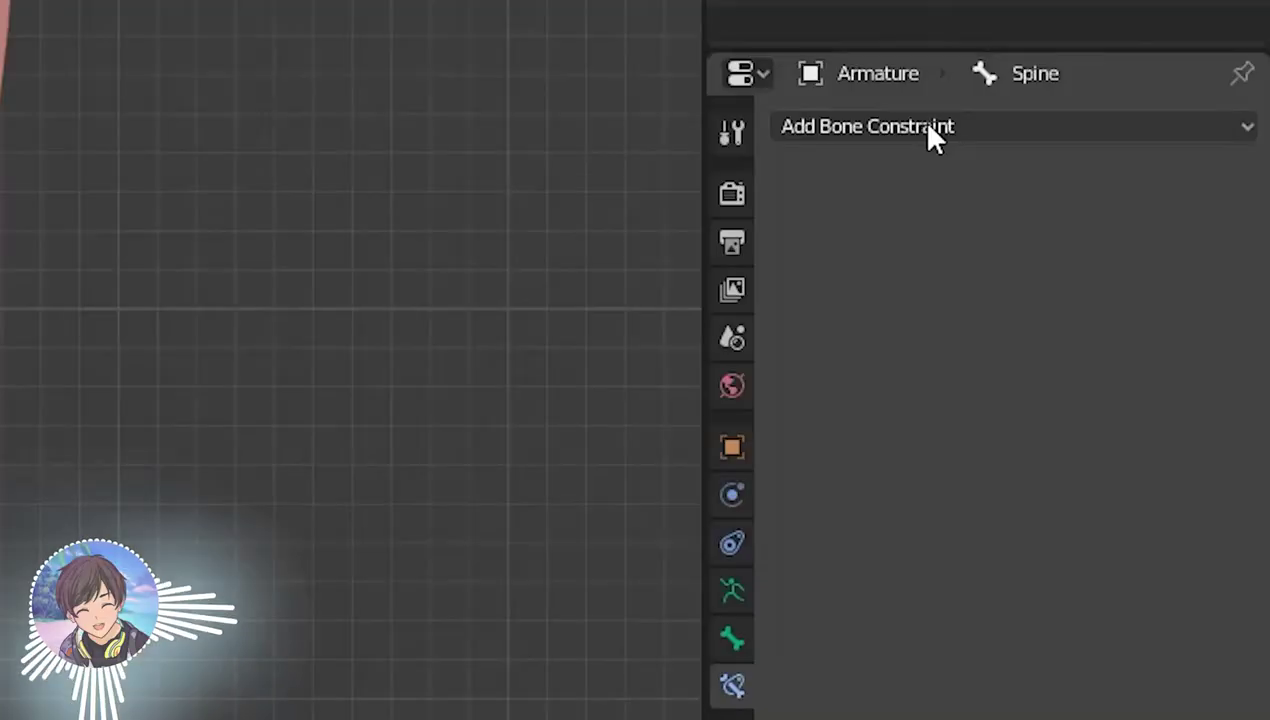
click(928, 130)
click(918, 278)
click(927, 232)
click(890, 283)
click(928, 282)
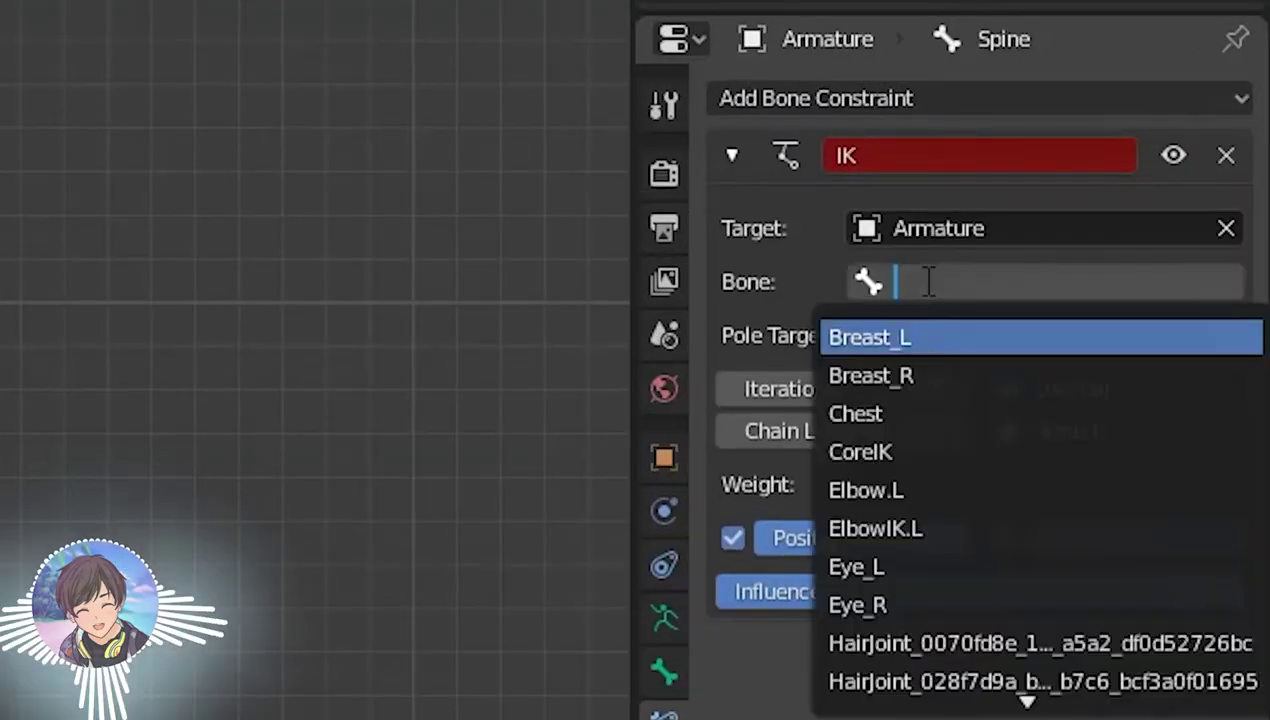
text(COR)
key(Return)
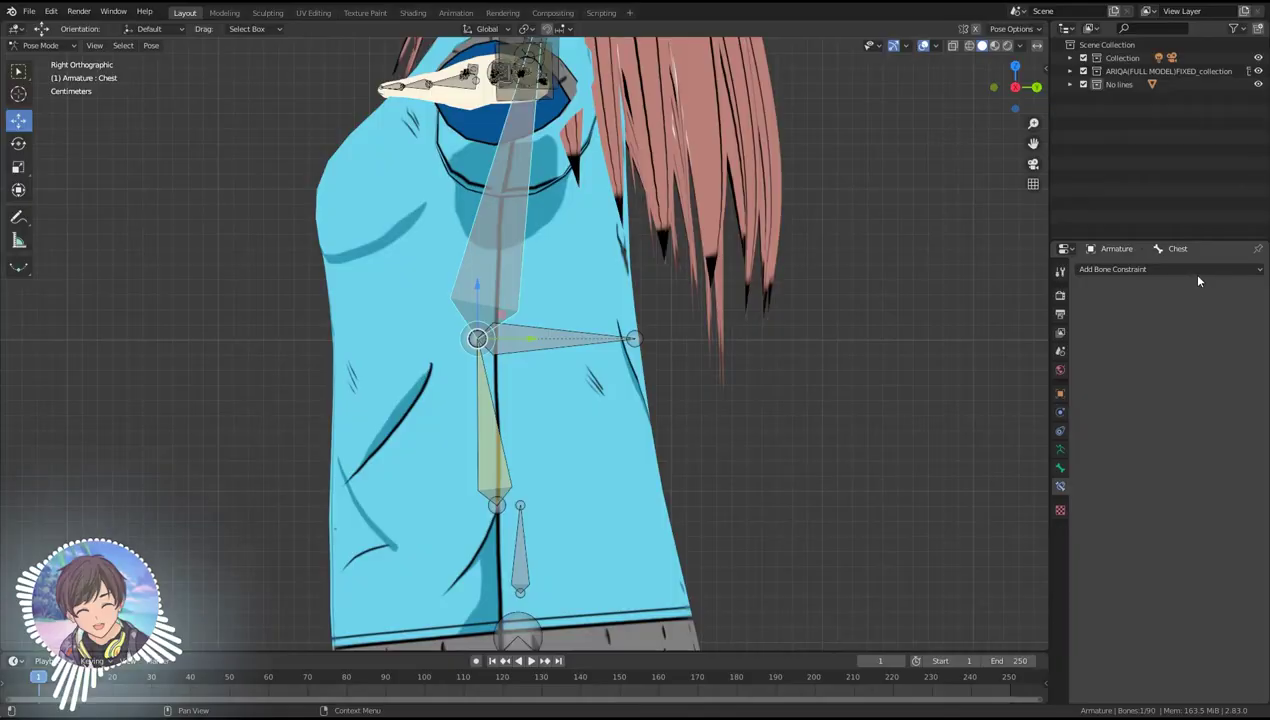
- Add a Copy Location constraint to Chest copying Armature bone Spine
click(1198, 272)
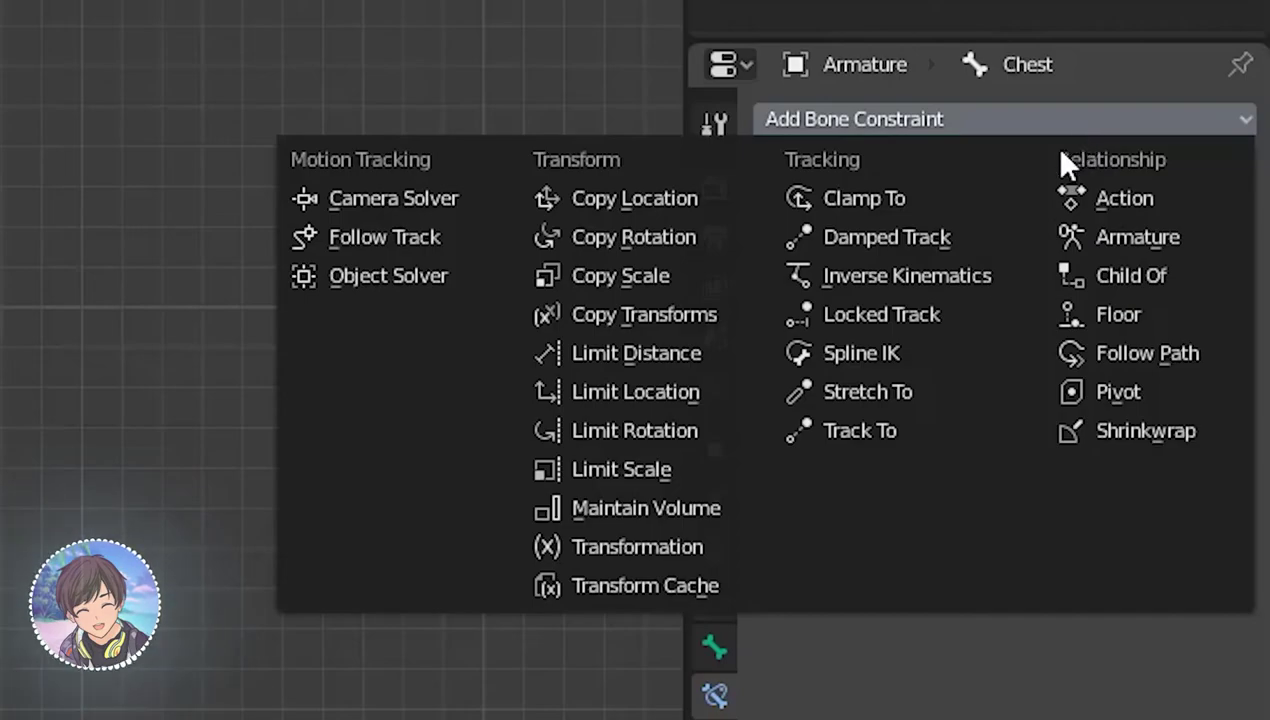
click(632, 198)
click(908, 240)
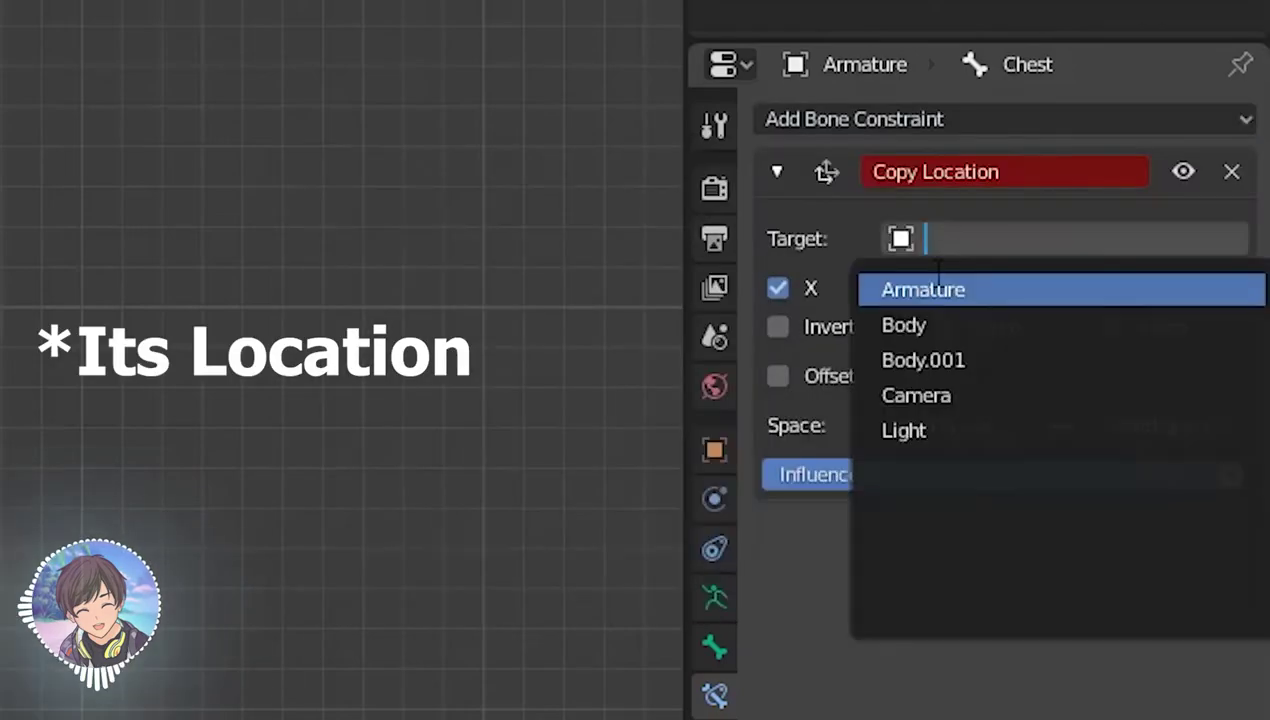
click(930, 289)
click(932, 290)
text(sp)
key(Return)
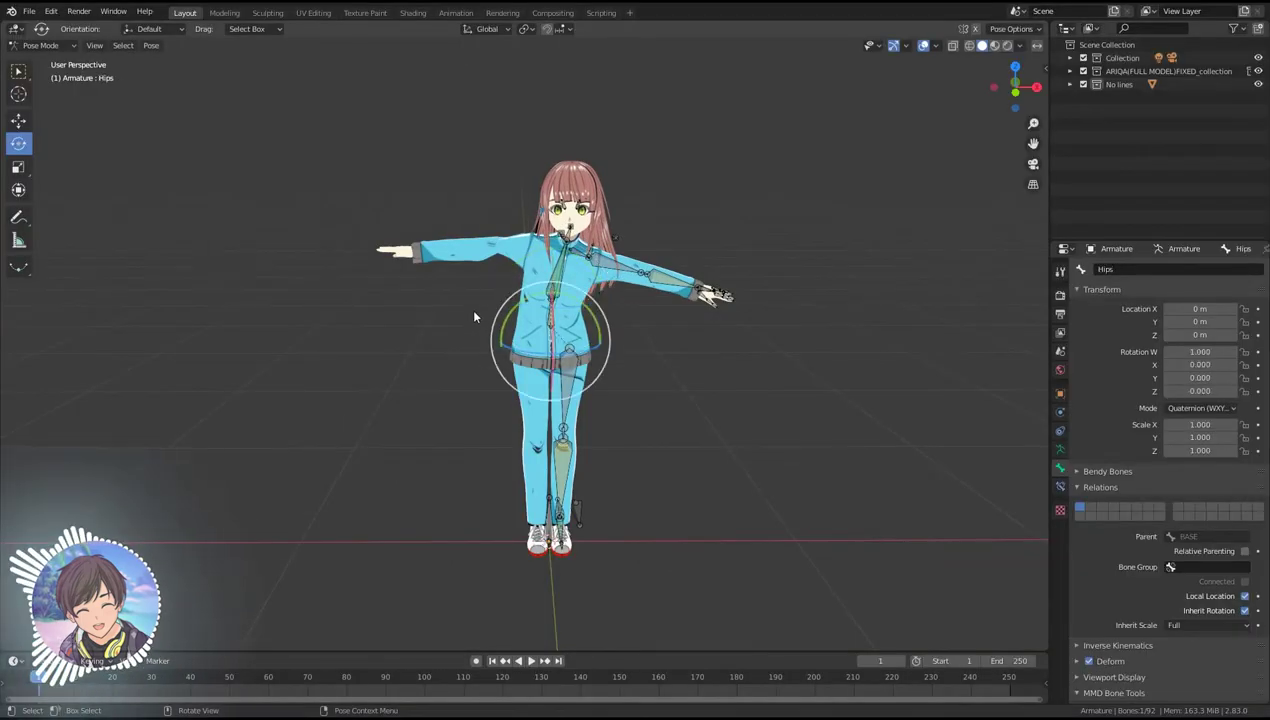
- Twist CoreIK to test how the spine follows, then review Spine's settings
click(476, 314)
mouse_move(476, 317)
middle_down()
mouse_move(783, 344)
mouse_move(772, 324)
middle_up()
key(ctrl+z)
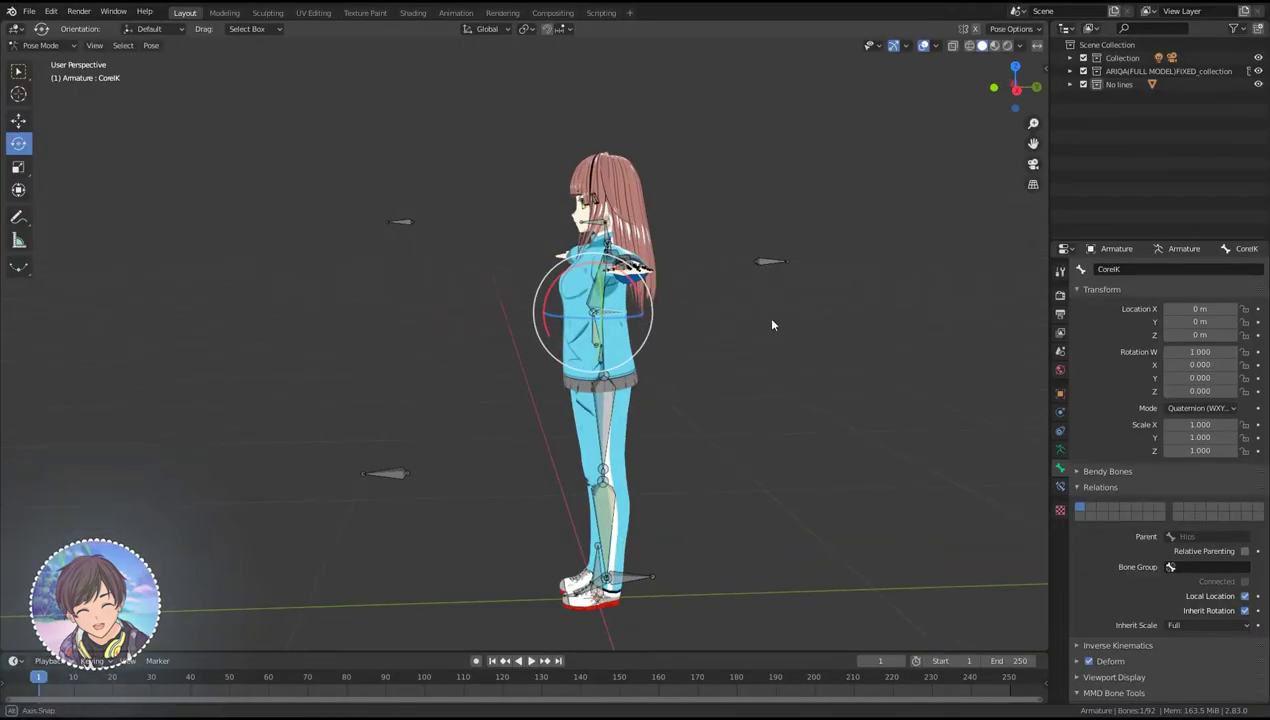
mouse_move(558, 297)
middle_down()
mouse_move(476, 300)
mouse_move(540, 300)
mouse_move(580, 250)
middle_up()
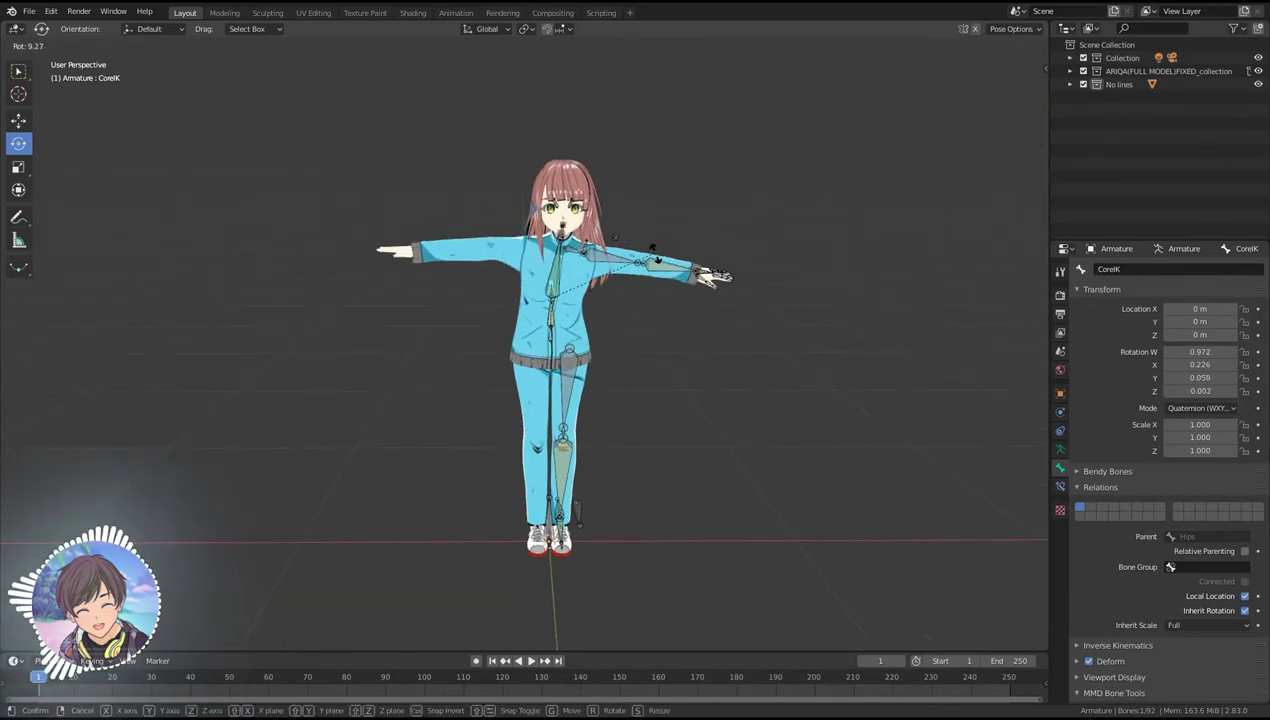
click(1061, 488)
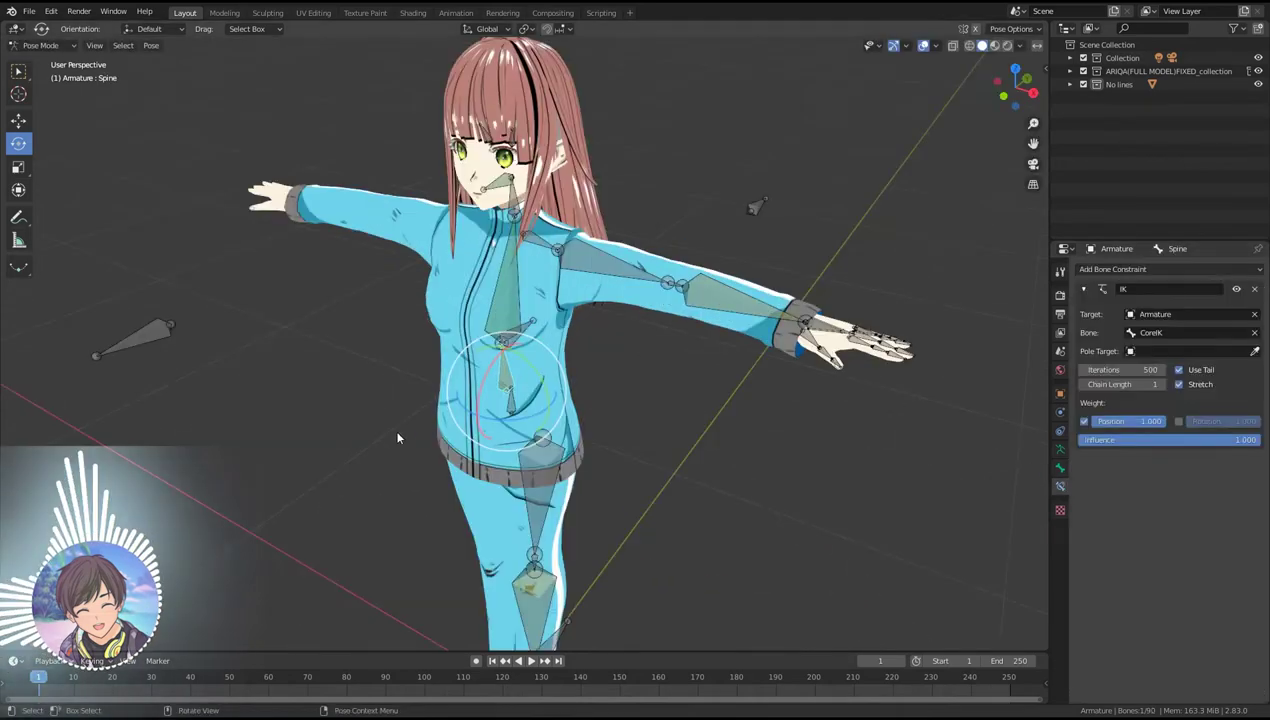
click(1060, 467)
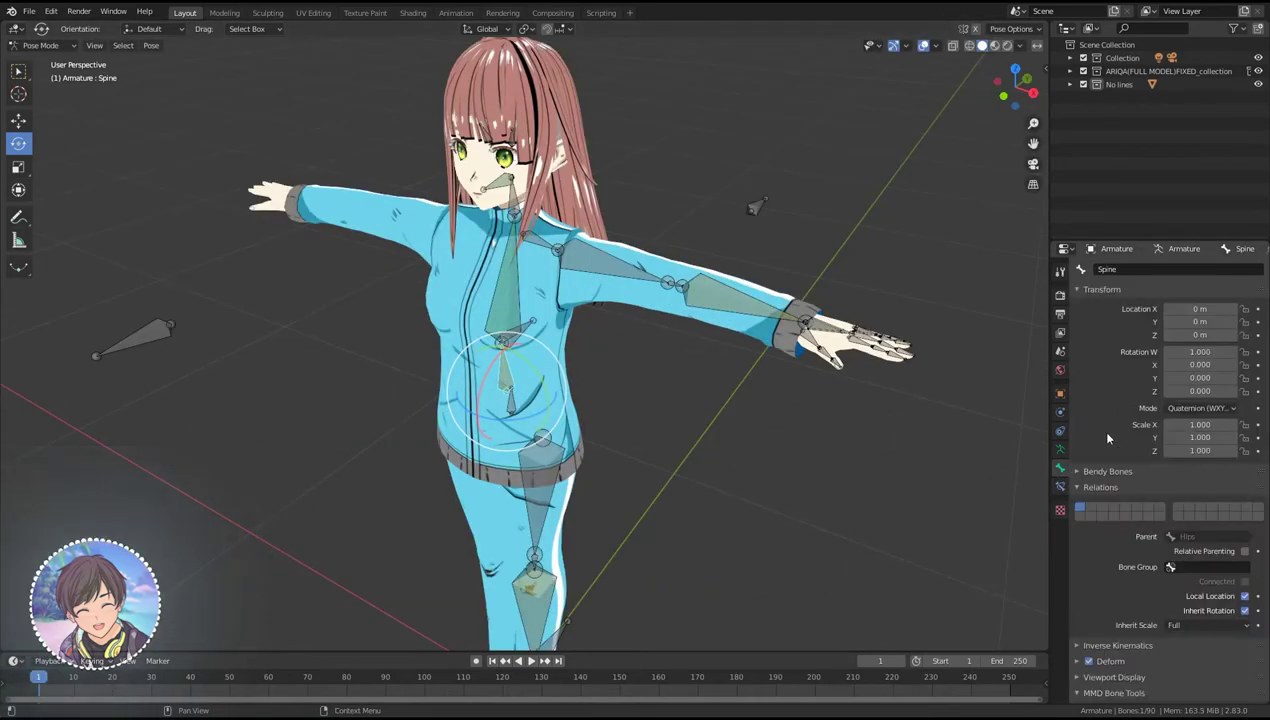
- Add a driver to Spine's Y rotation with expression rot/2 and a variable named rot
right_click(1200, 378)
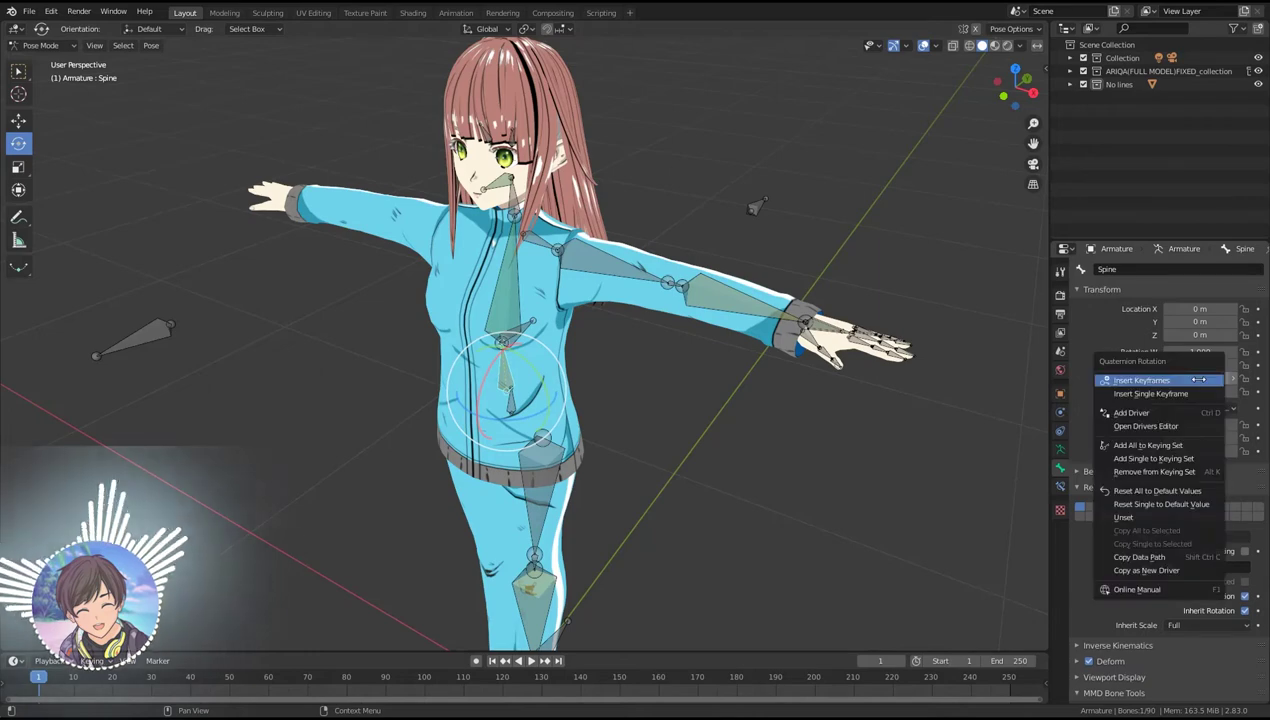
click(1127, 414)
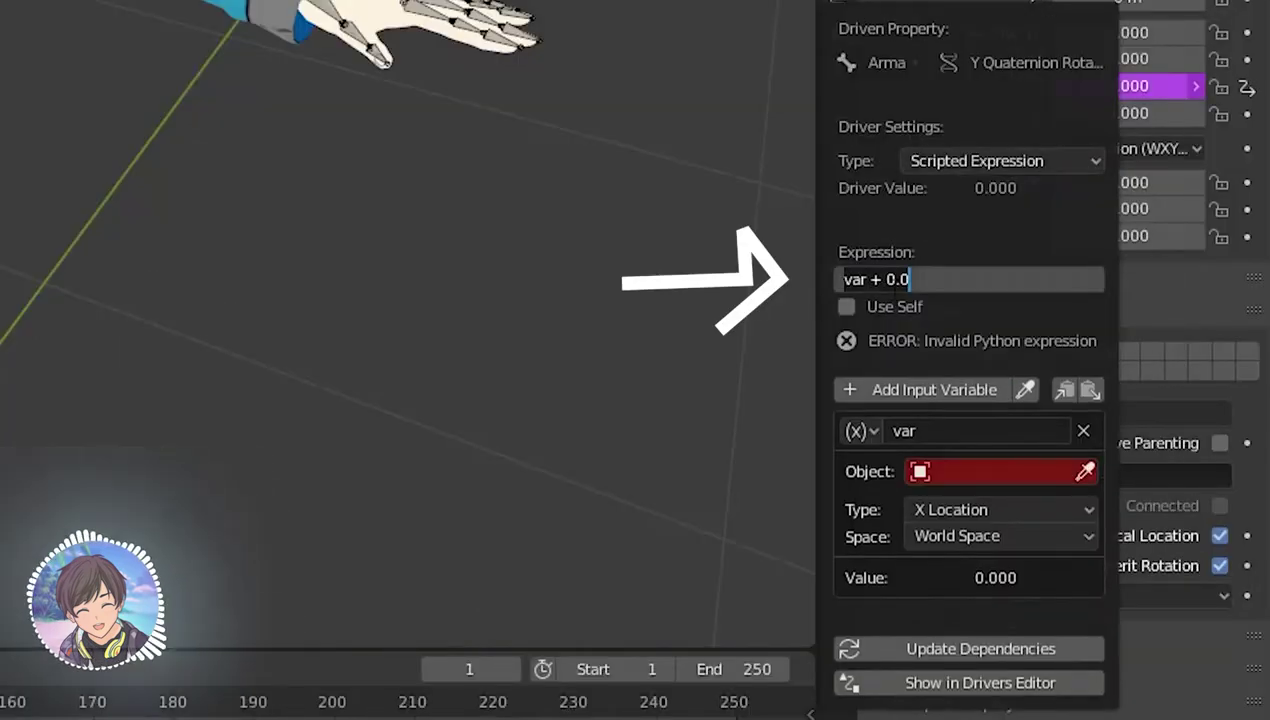
text(rot)
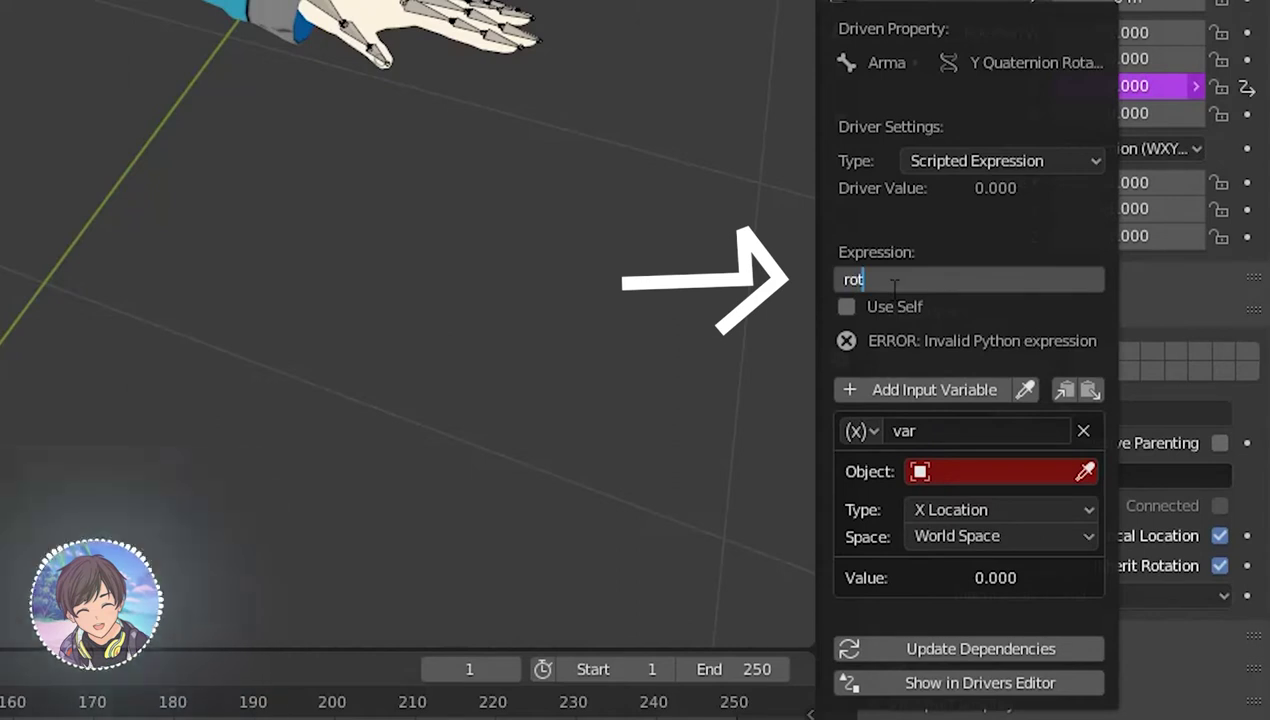
text(/2)
click(950, 430)
text(rot)
- Point the rot variable at Armature bone CoreIK, Z Rotation, Quaternion mode, and test by twisting CoreIK
click(940, 471)
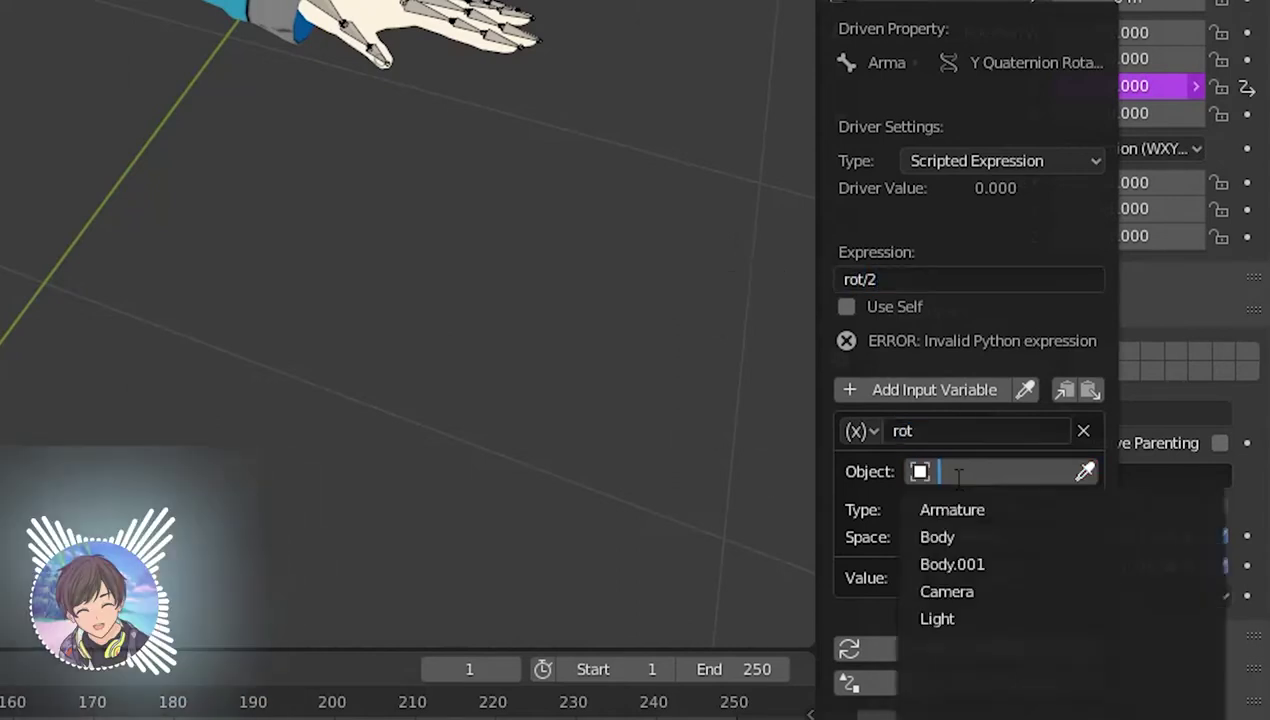
click(931, 509)
click(931, 499)
text(core)
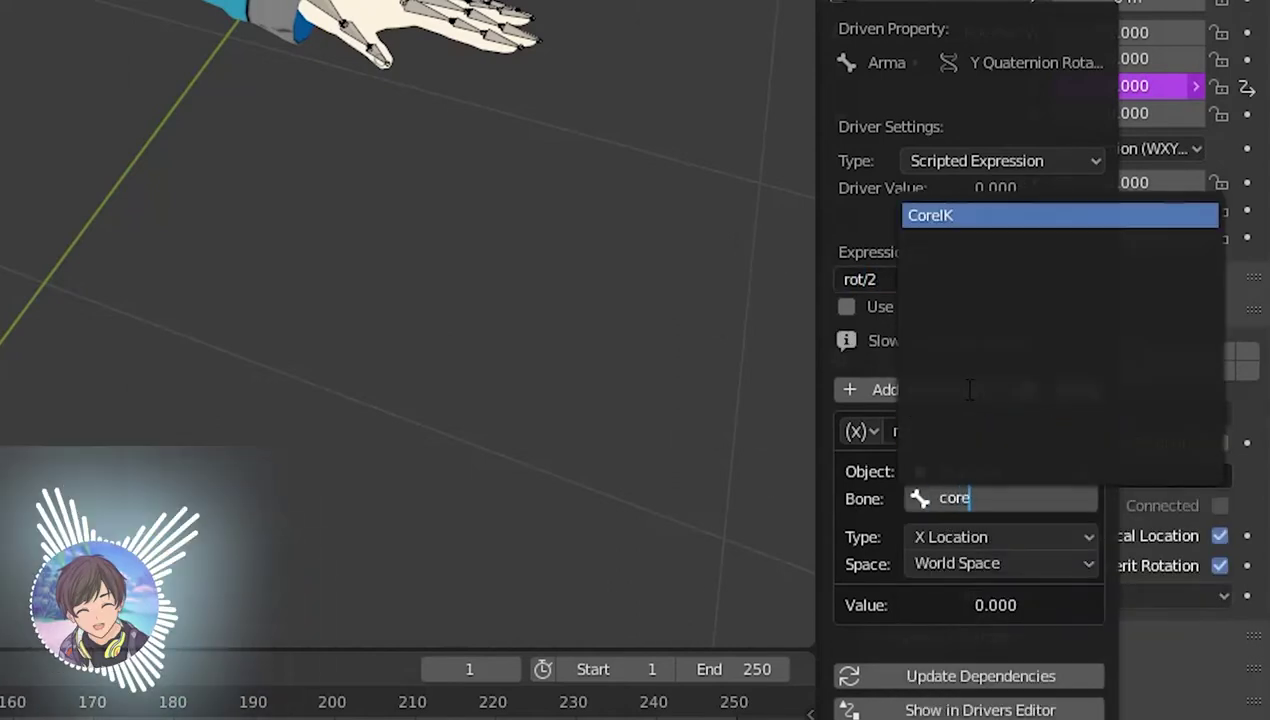
key(Return)
click(920, 537)
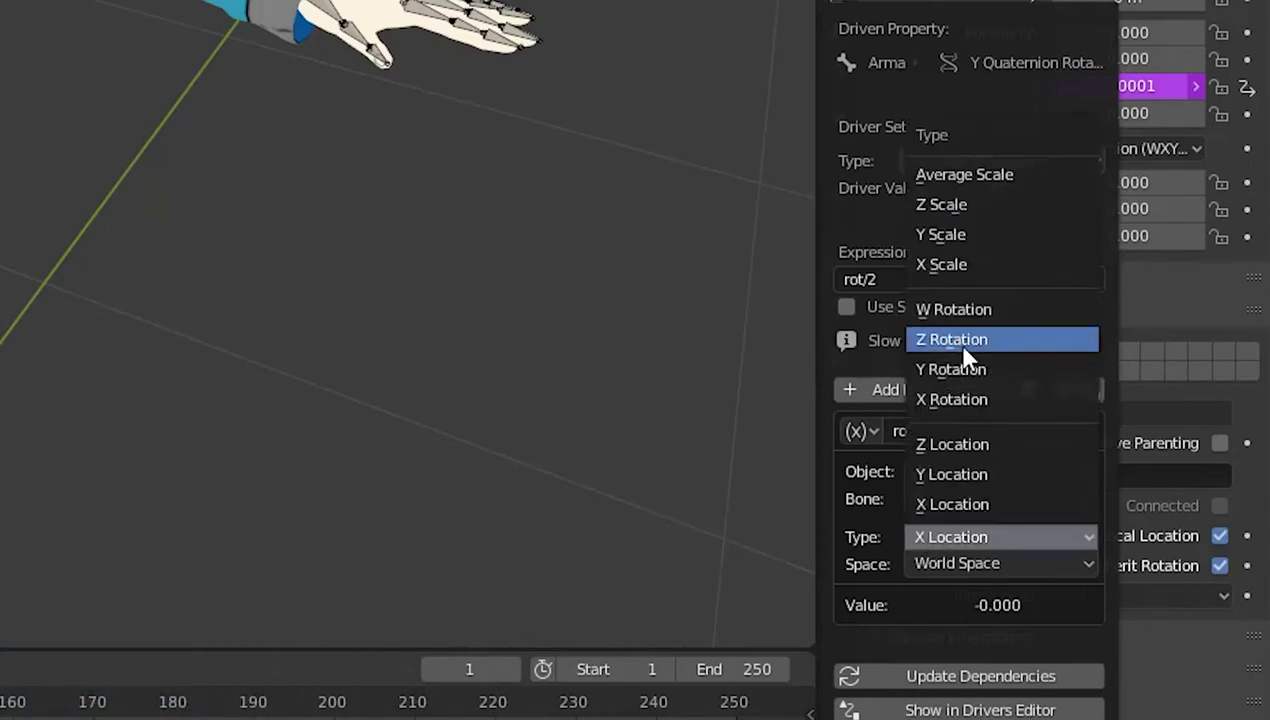
click(950, 328)
click(950, 563)
click(945, 320)
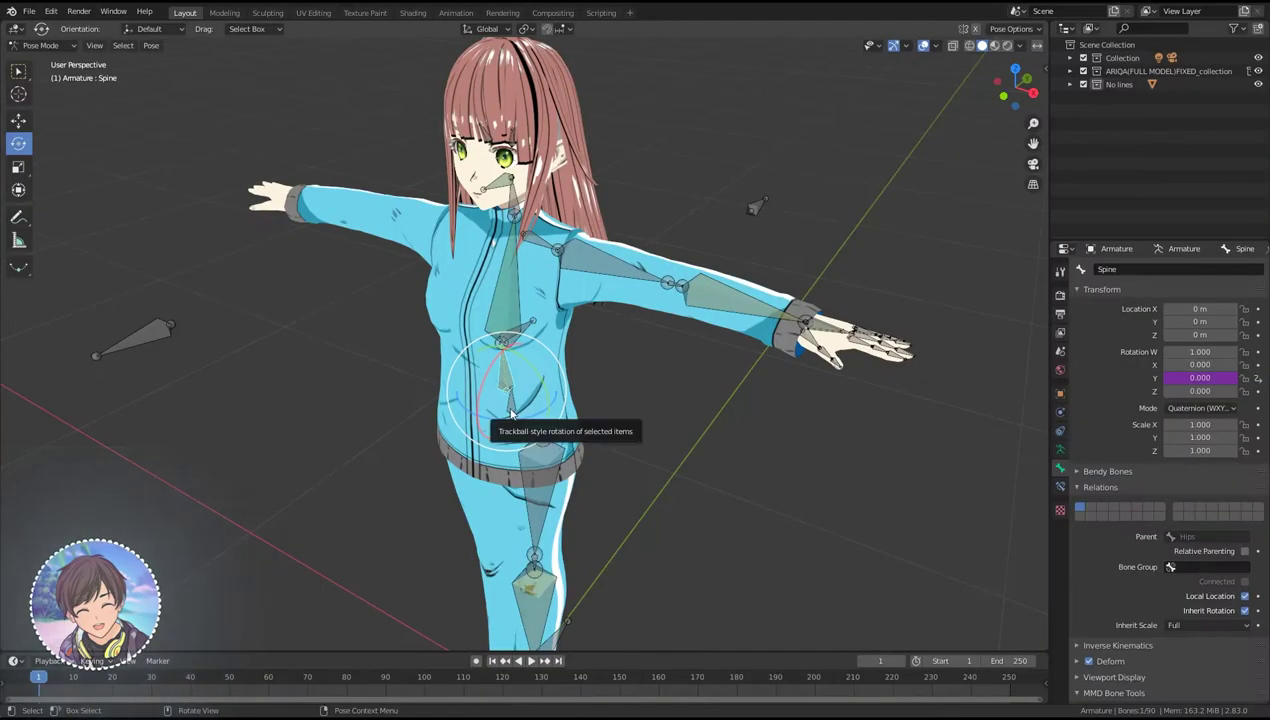
click(533, 328)
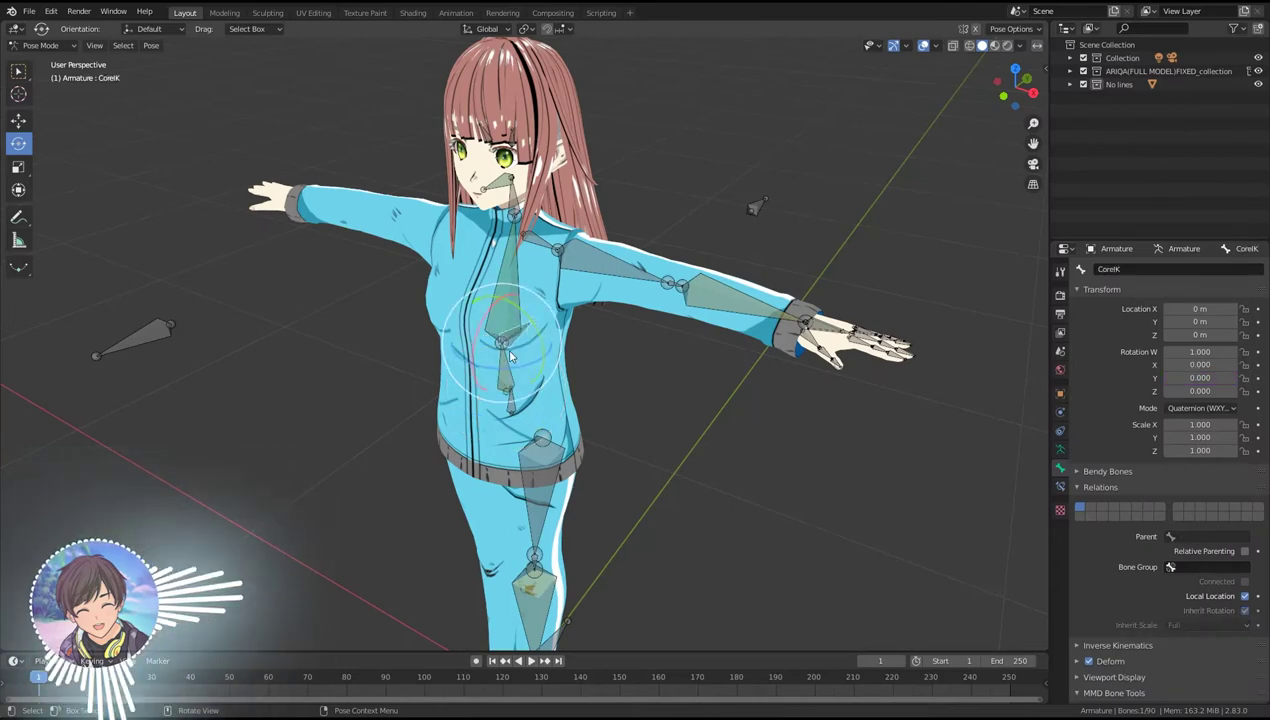
mouse_move(510, 368)
mouse_down()
mouse_move(555, 368)
mouse_move(520, 377)
mouse_up()
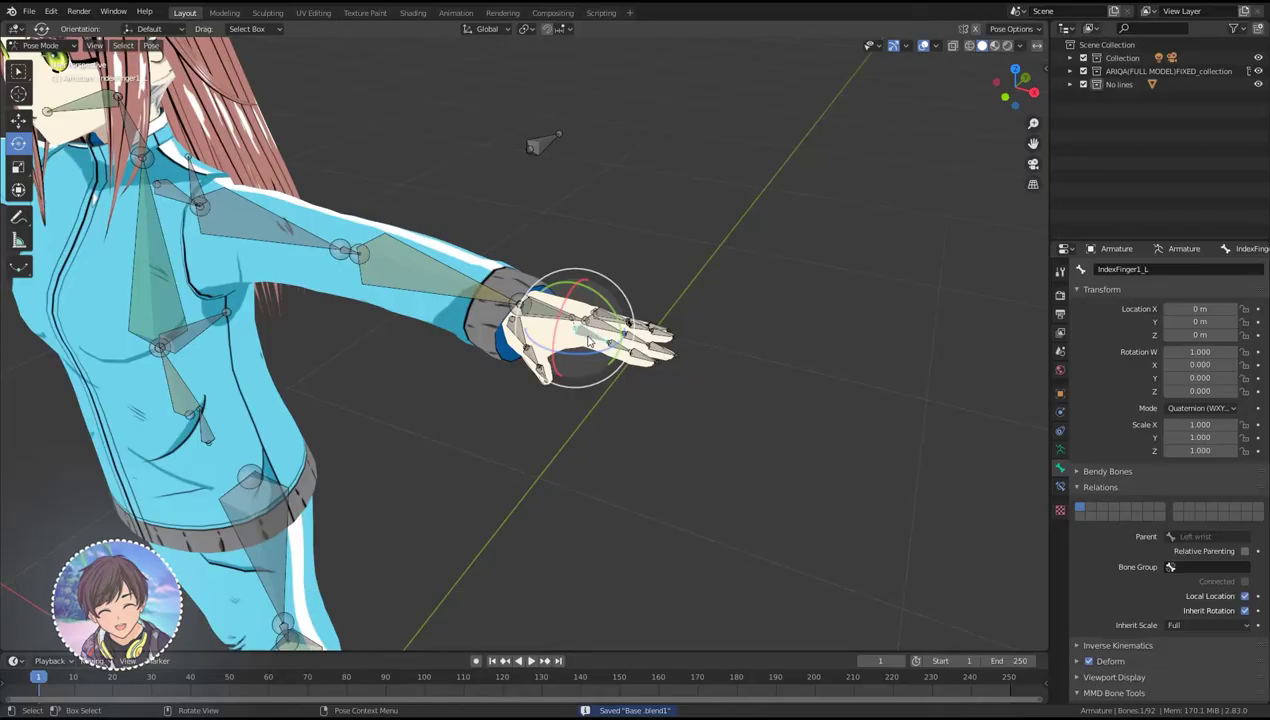
- Add a Copy Rotation constraint to IndexFinger2_L targeting Armature bone IndexFinger1_L
scroll(505, 332, up, 2)
scroll(505, 332, up, 5)
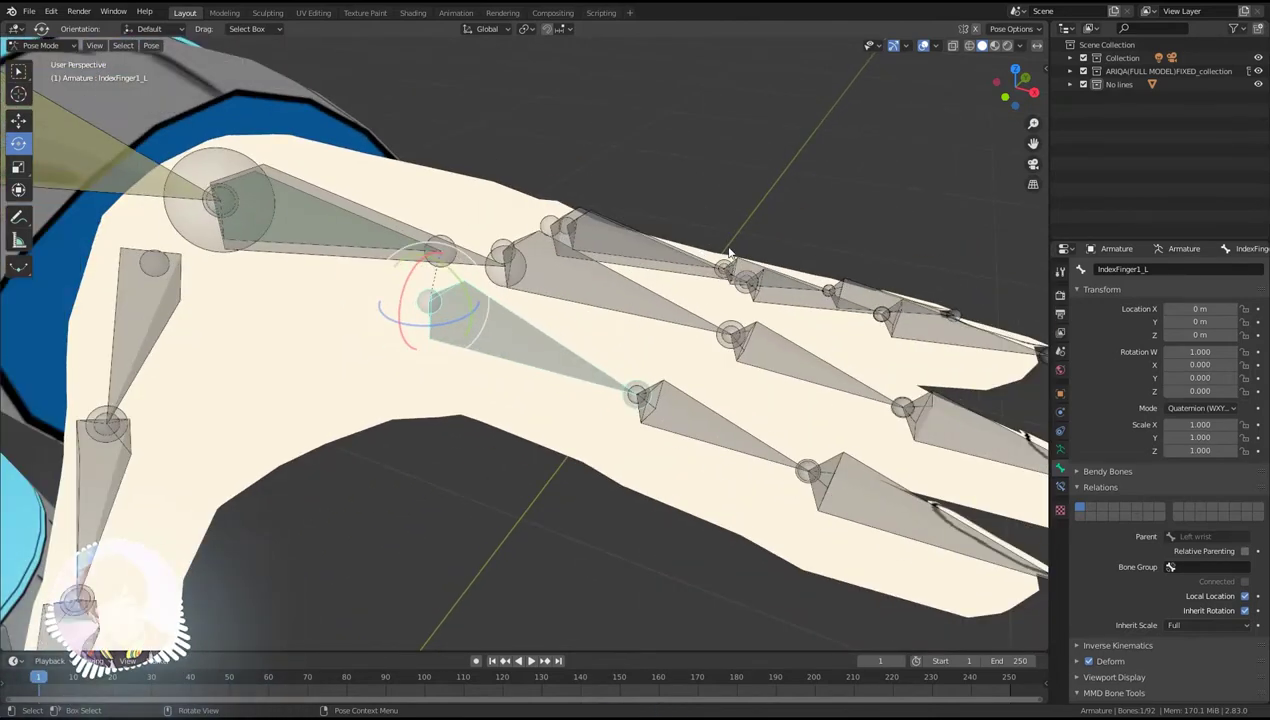
middle_drag(730, 253, 1130, 277)
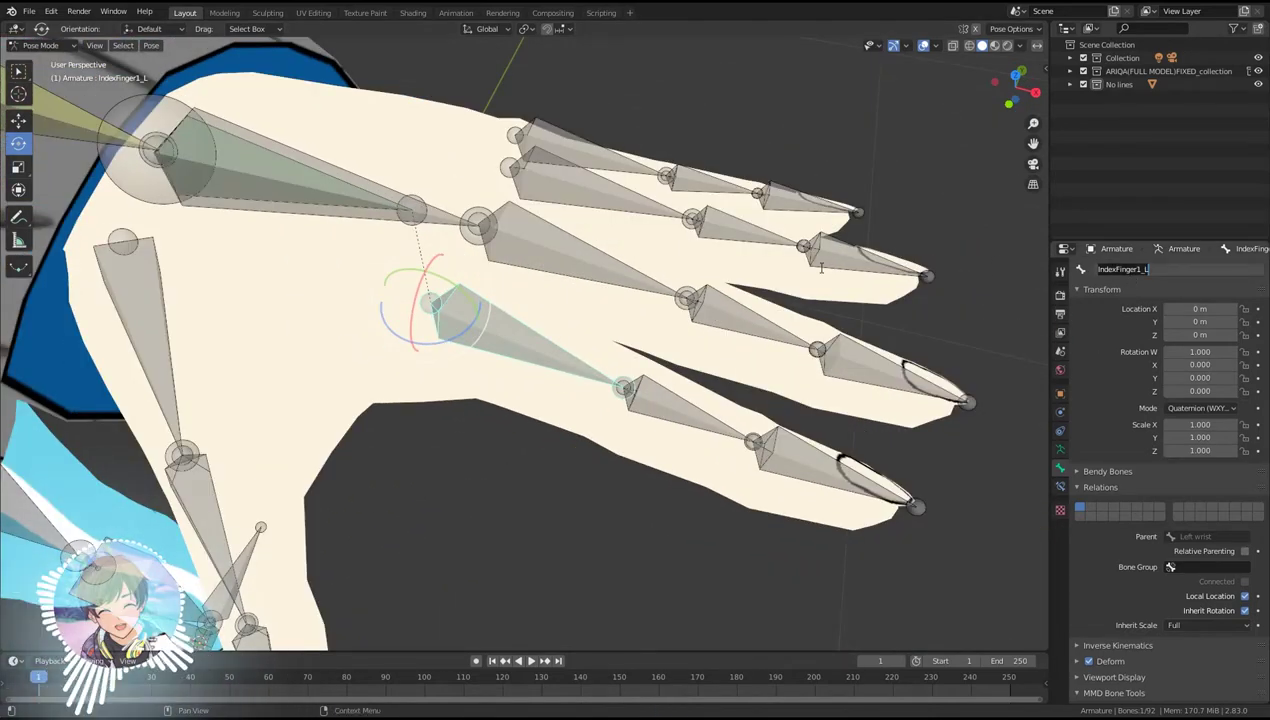
key(Return)
click(643, 401)
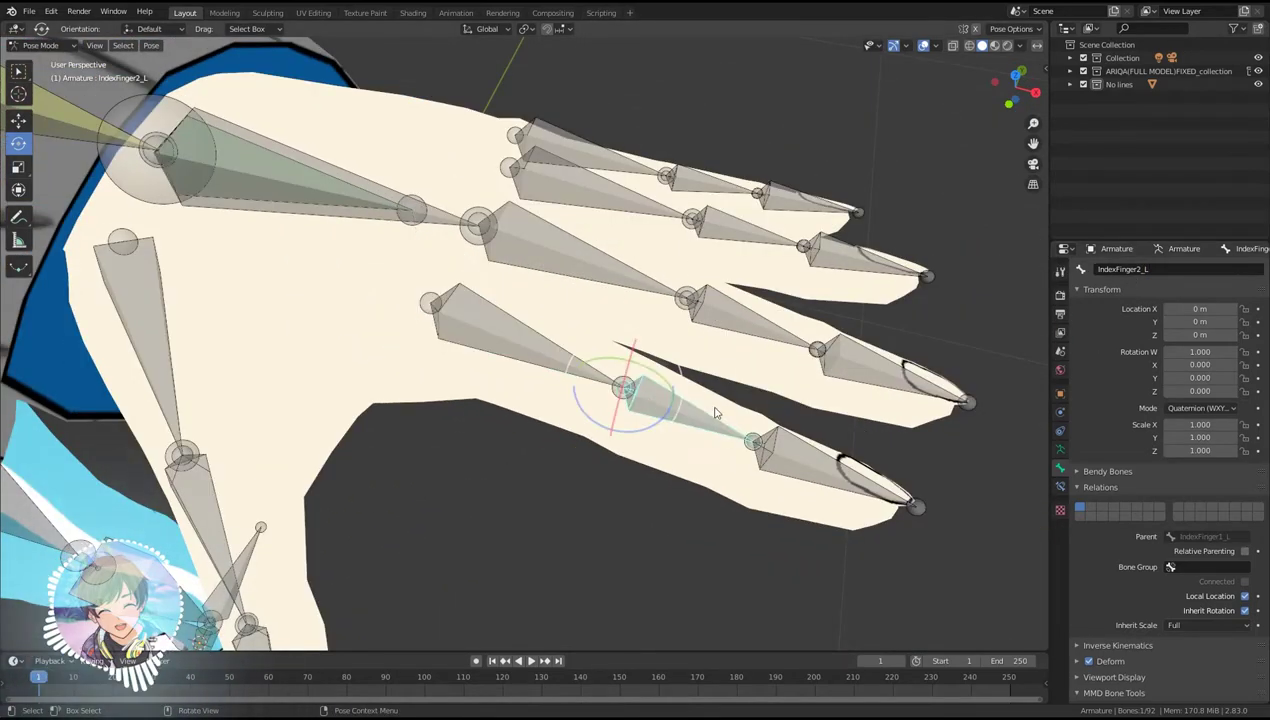
click(1060, 487)
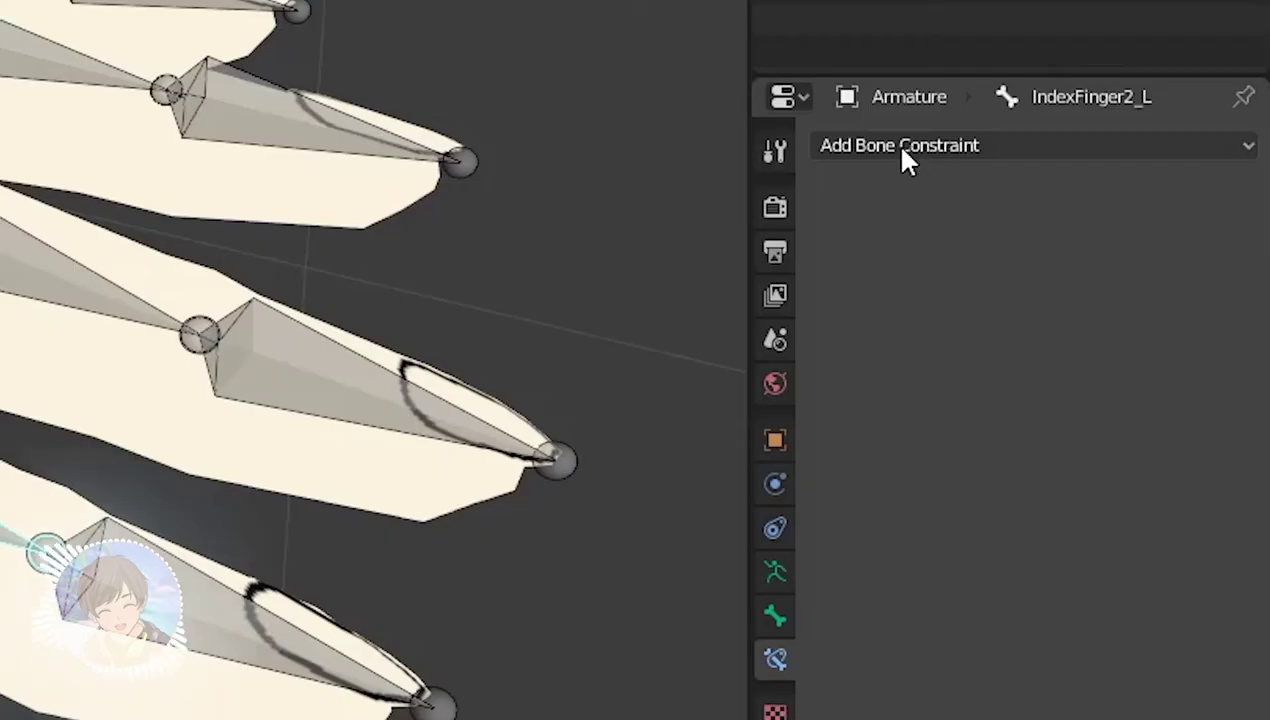
click(1115, 272)
click(1034, 314)
click(1138, 314)
click(958, 296)
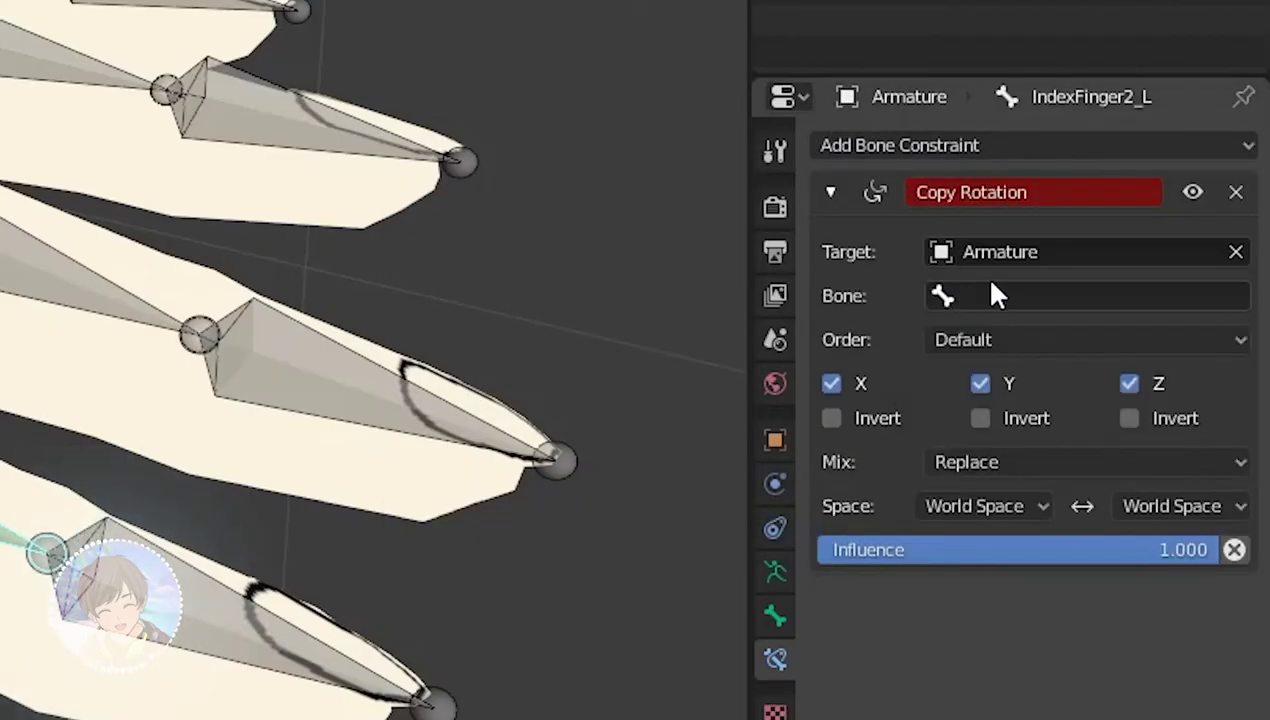
click(992, 292)
text(IndexFinger1_L)
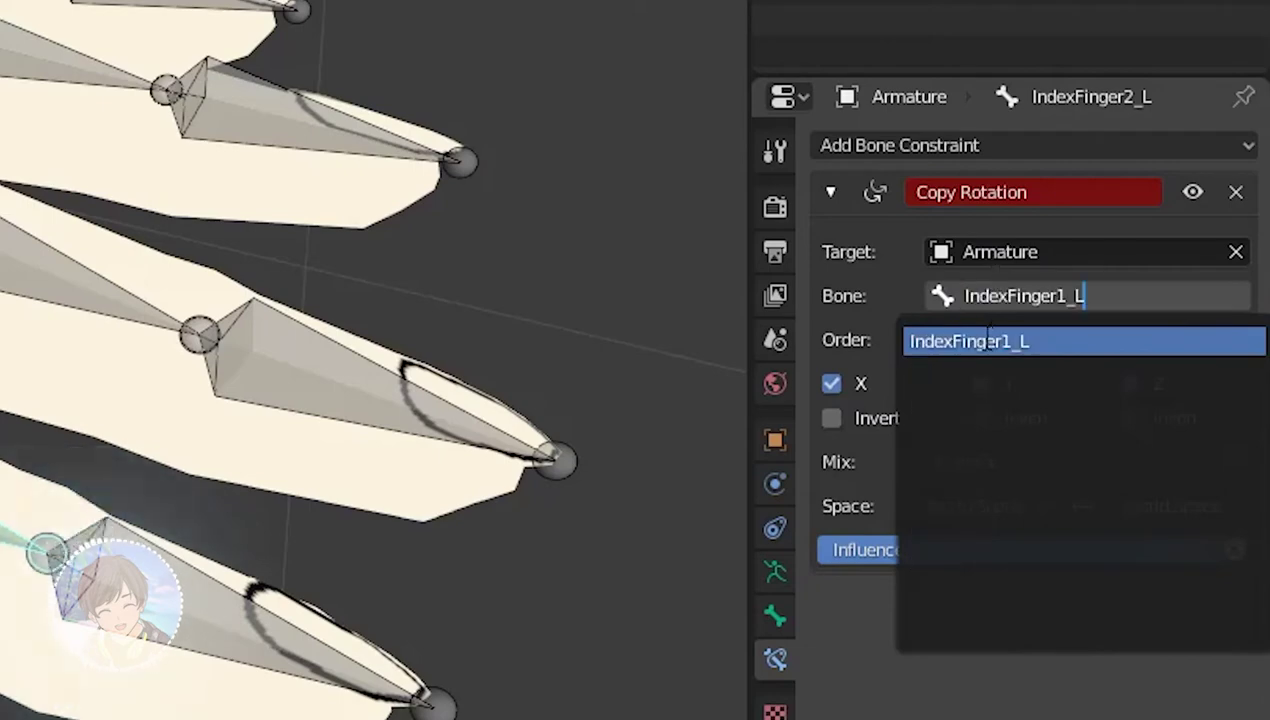
key(Return)
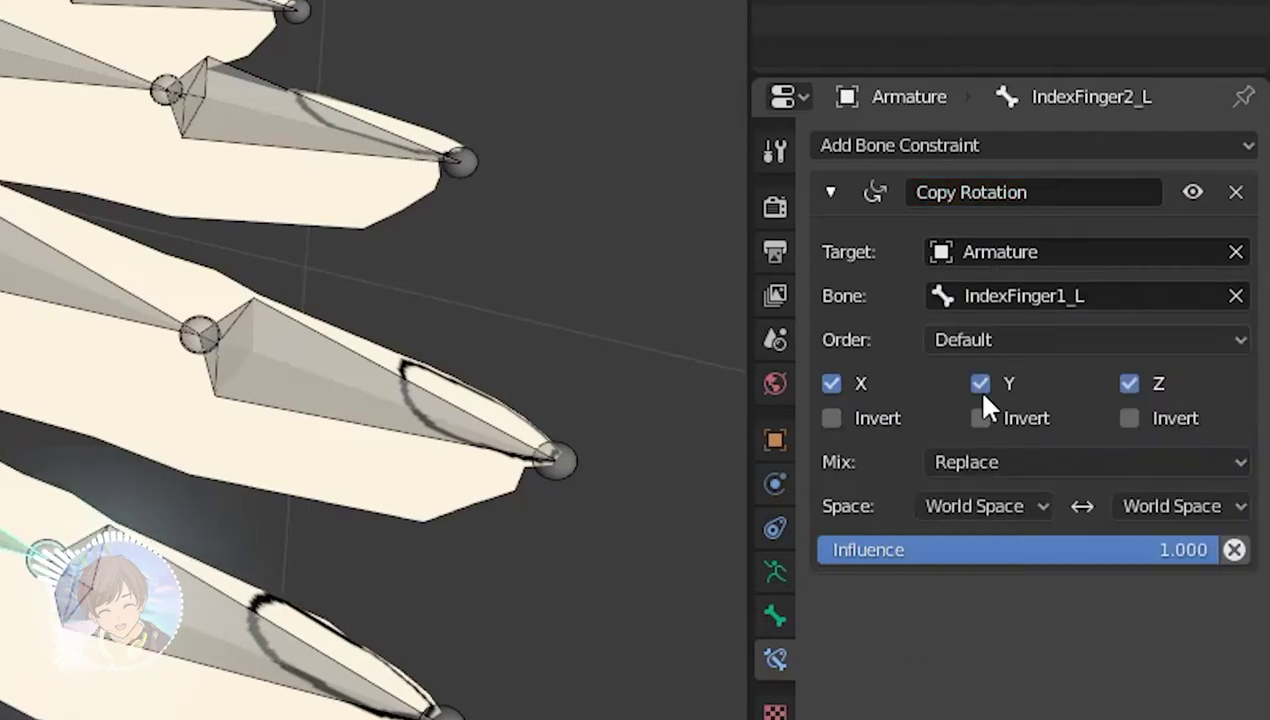
- Limit the copy to the X axis only and use Local Space
click(983, 396)
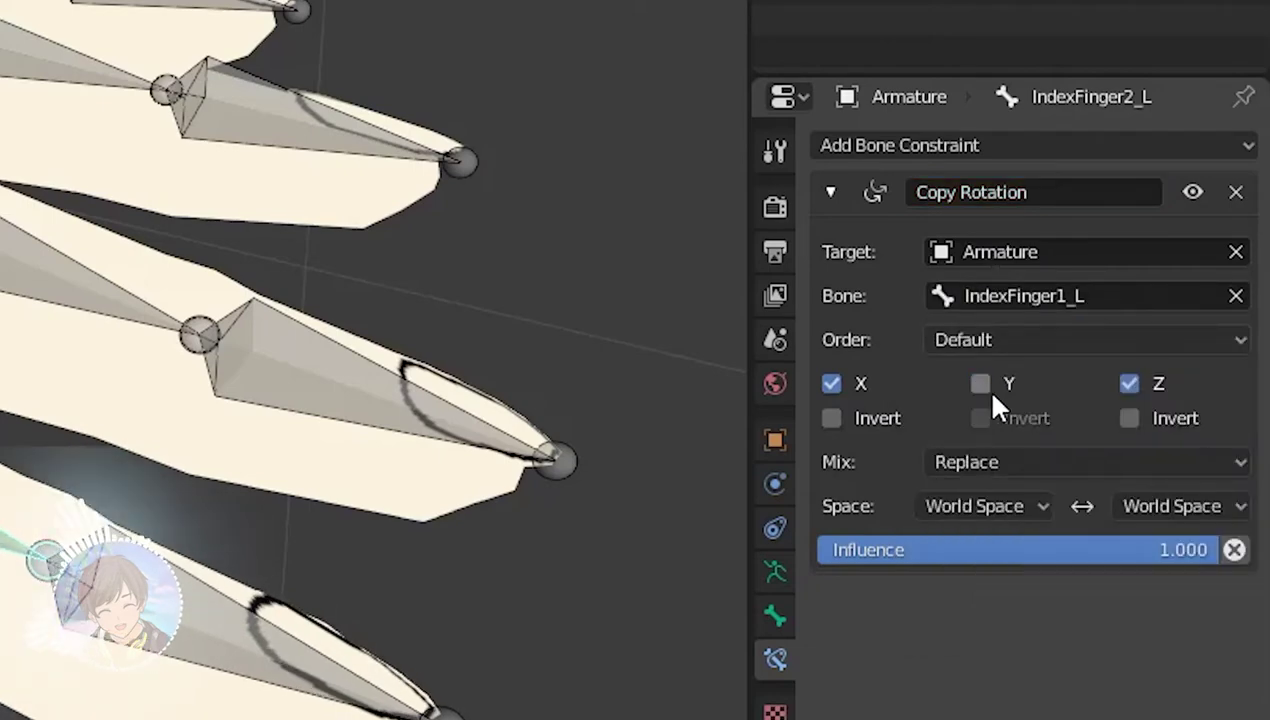
click(1129, 386)
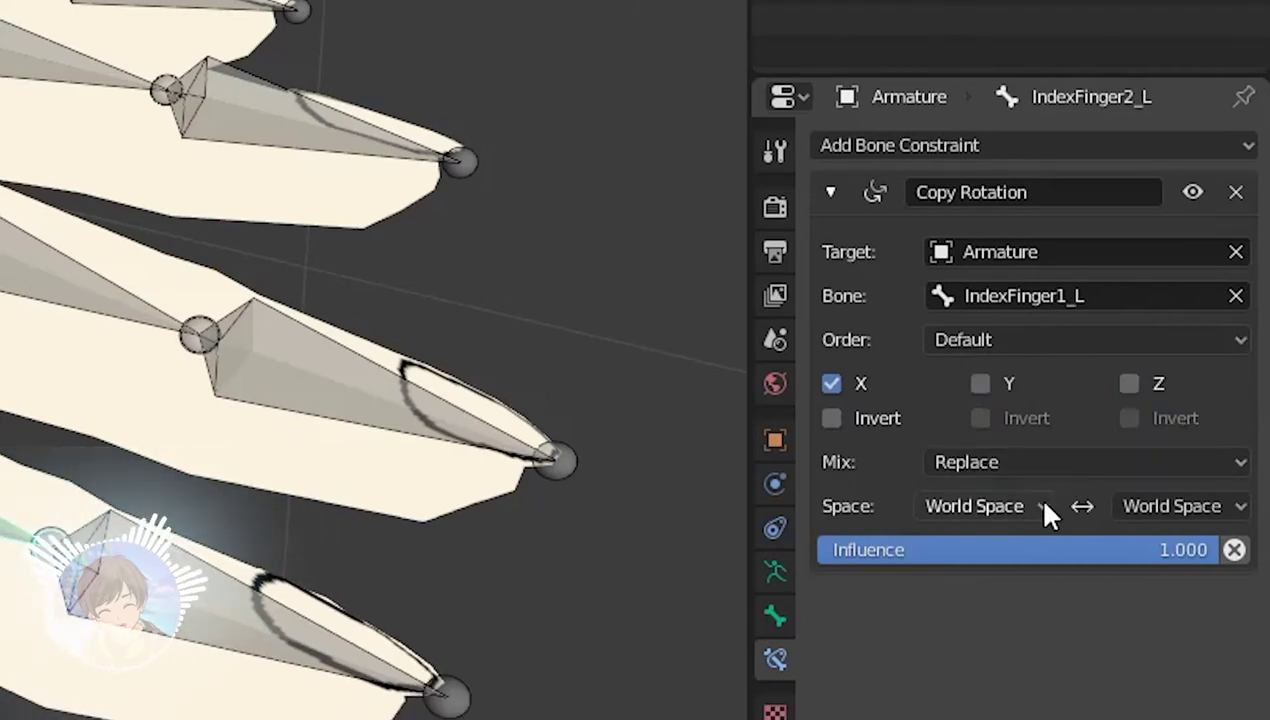
click(1045, 506)
click(835, 645)
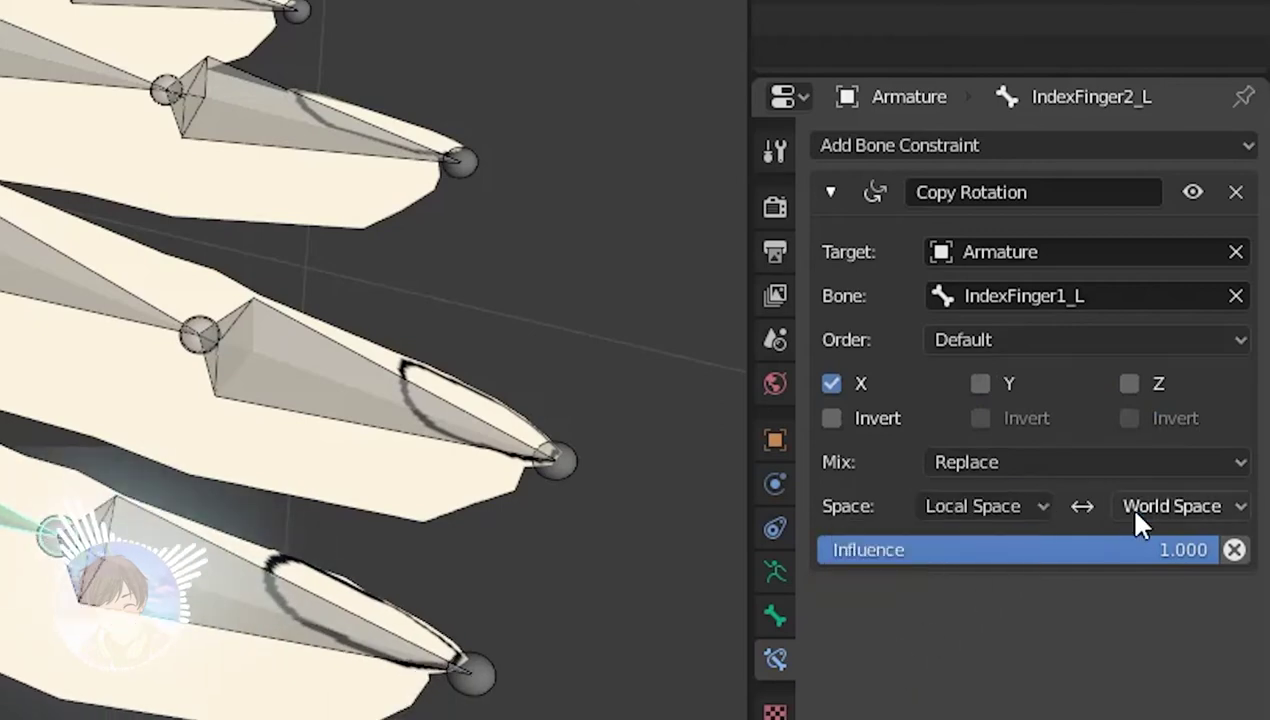
click(1137, 506)
click(1045, 645)
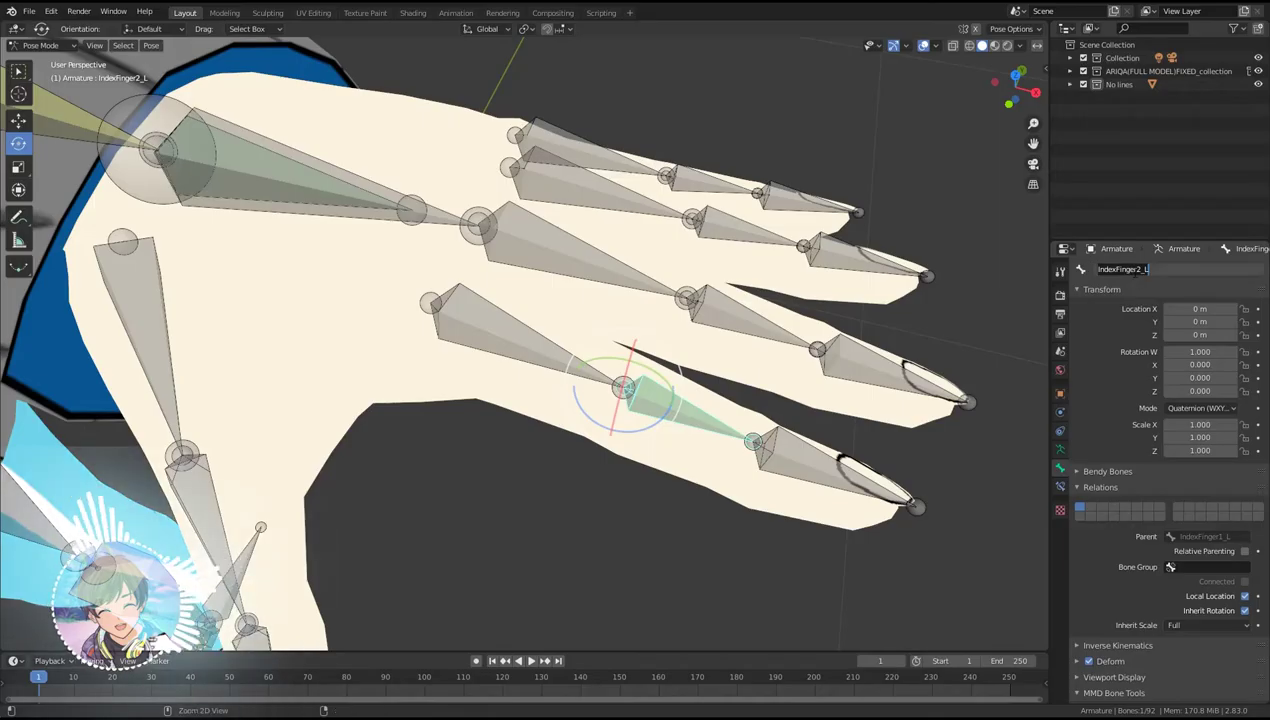
- Give IndexFinger3_L an X-only, Local Space Copy Rotation from IndexFinger2_L
click(800, 455)
click(1060, 486)
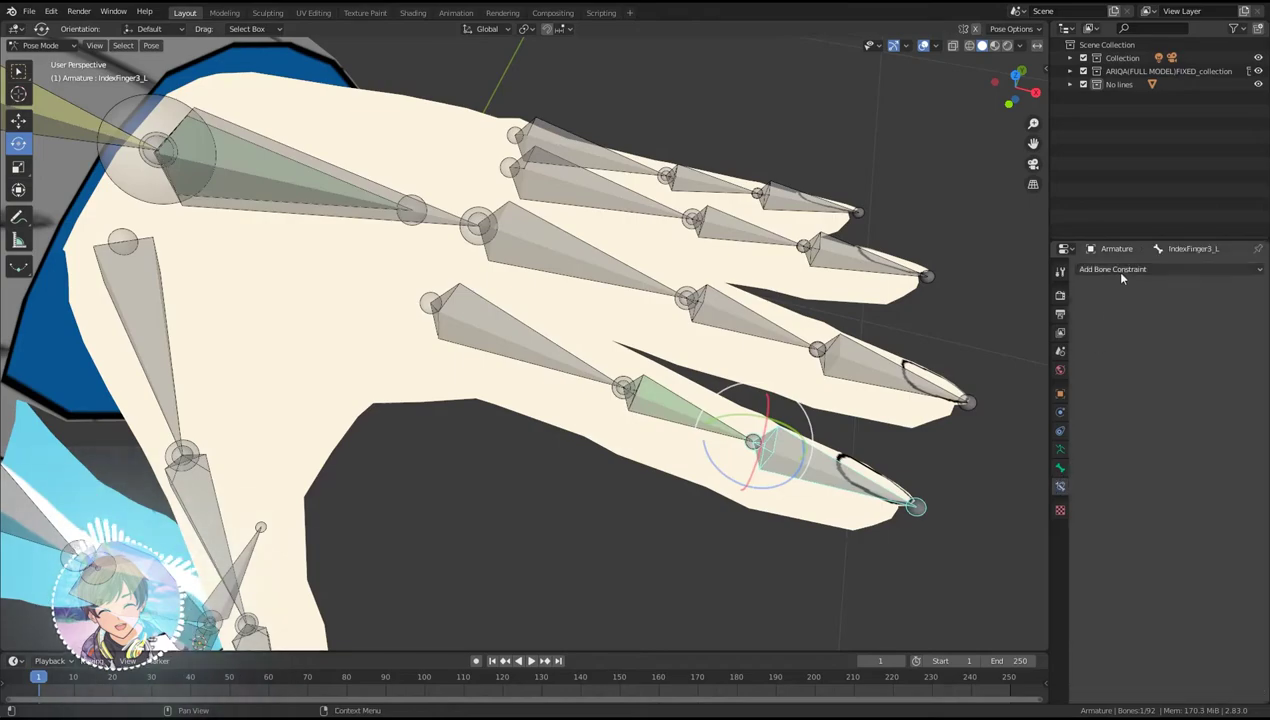
click(1111, 270)
click(1050, 319)
click(972, 264)
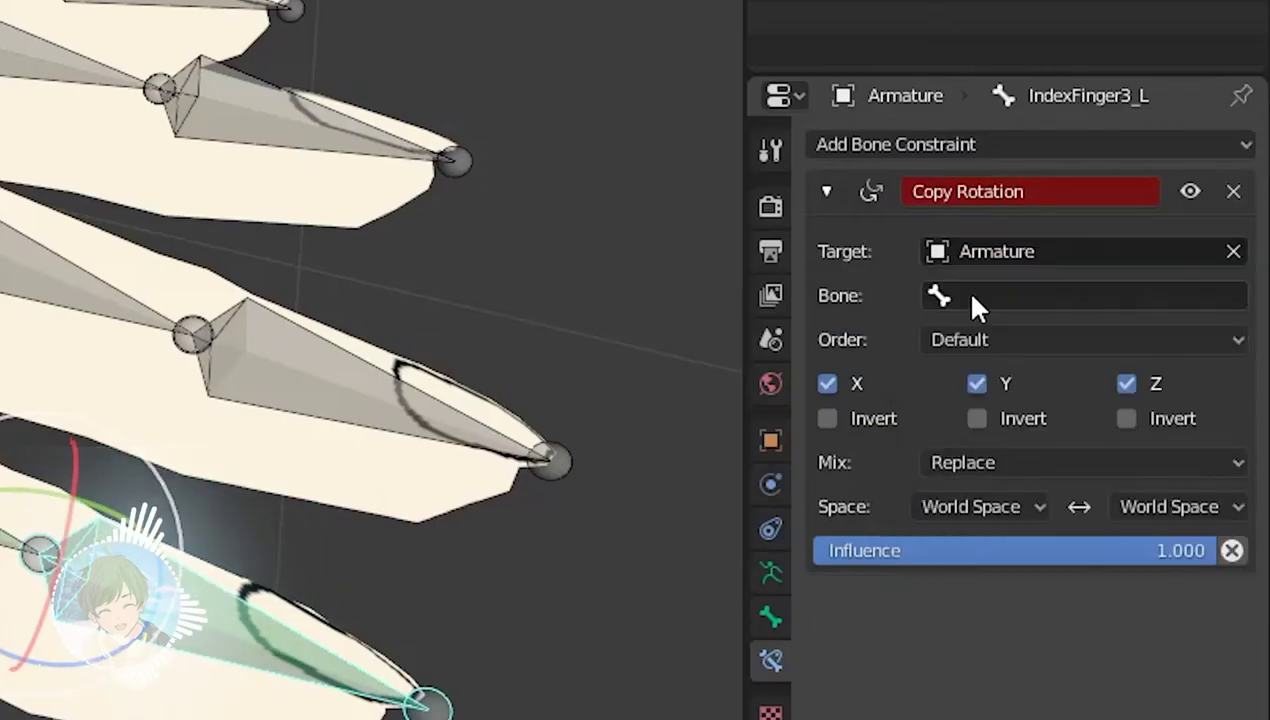
click(975, 293)
text(IndexFinger2_L)
key(Return)
click(976, 384)
click(1126, 384)
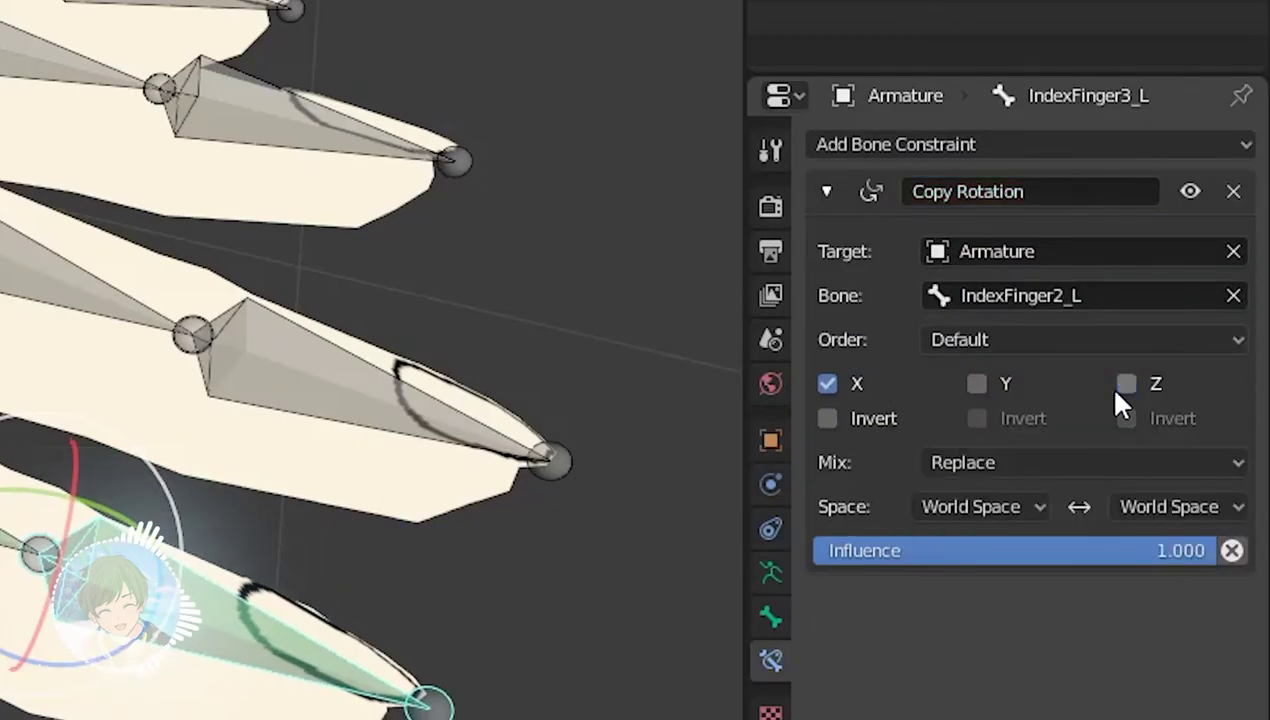
click(1027, 507)
click(955, 649)
click(1168, 507)
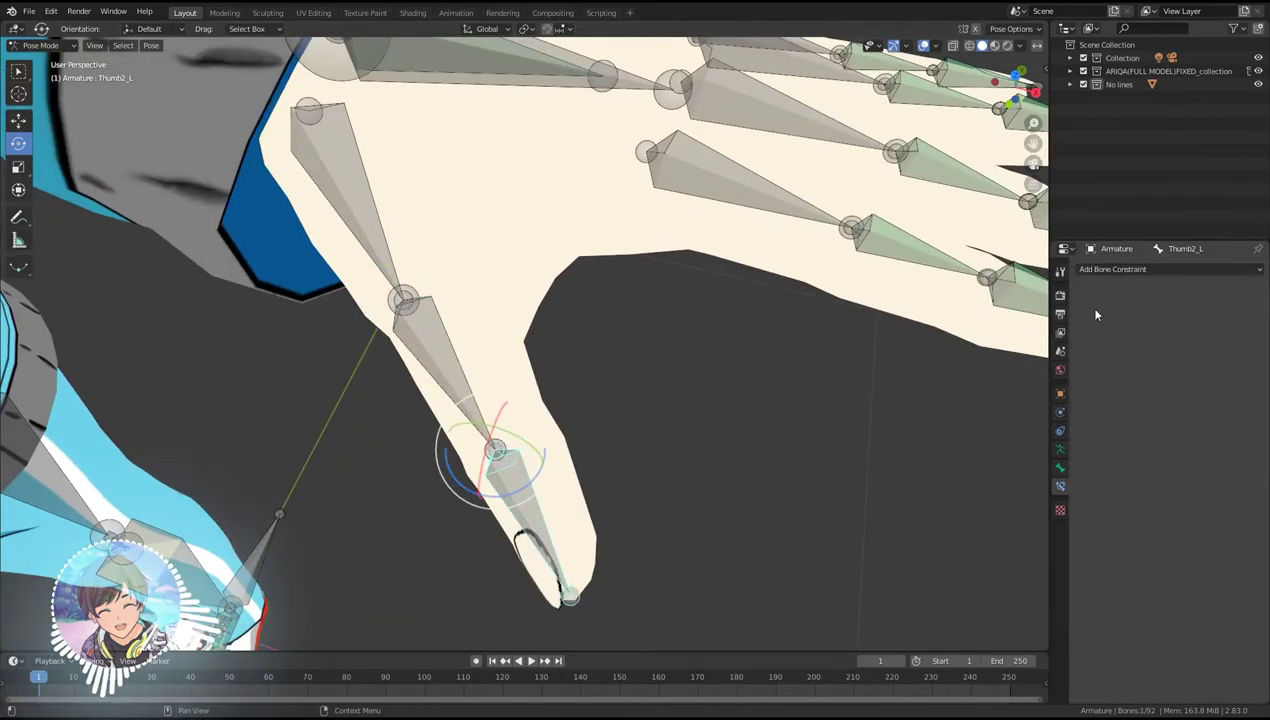
- Add a Copy Rotation constraint to Thumb2_L and test the curl by rotating on X
click(1113, 269)
click(1020, 300)
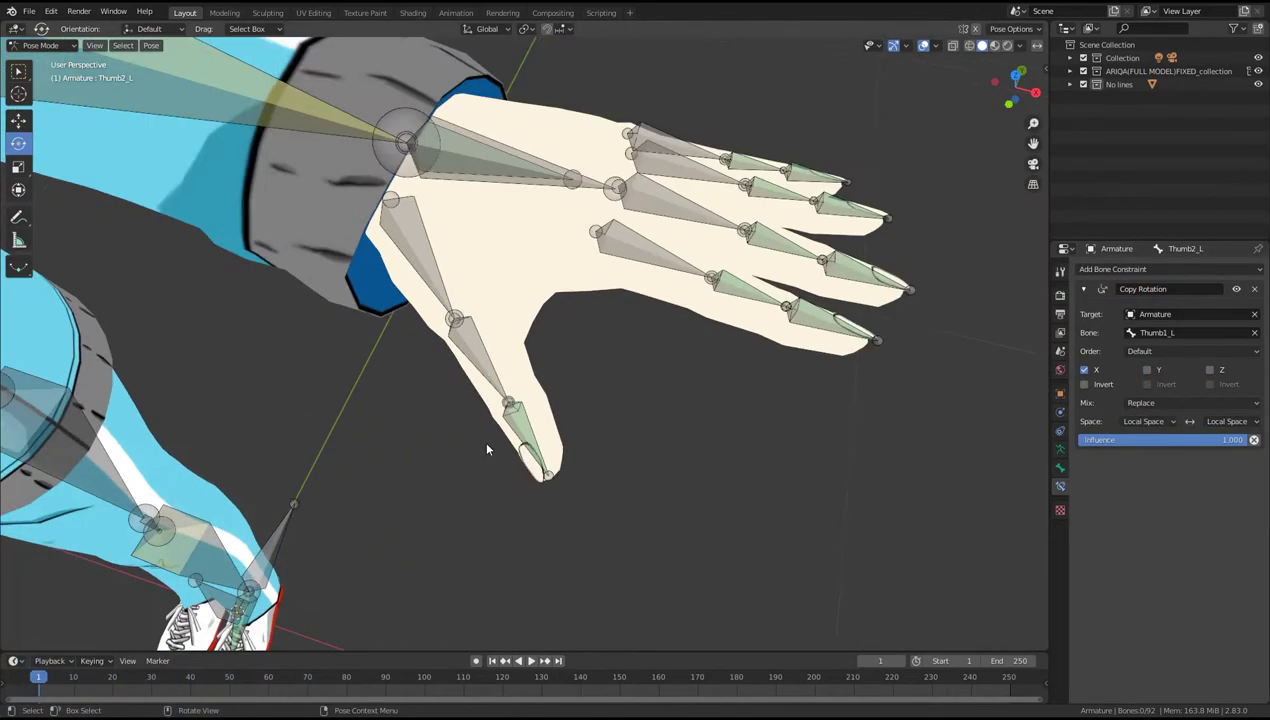
key(r)
key(x)
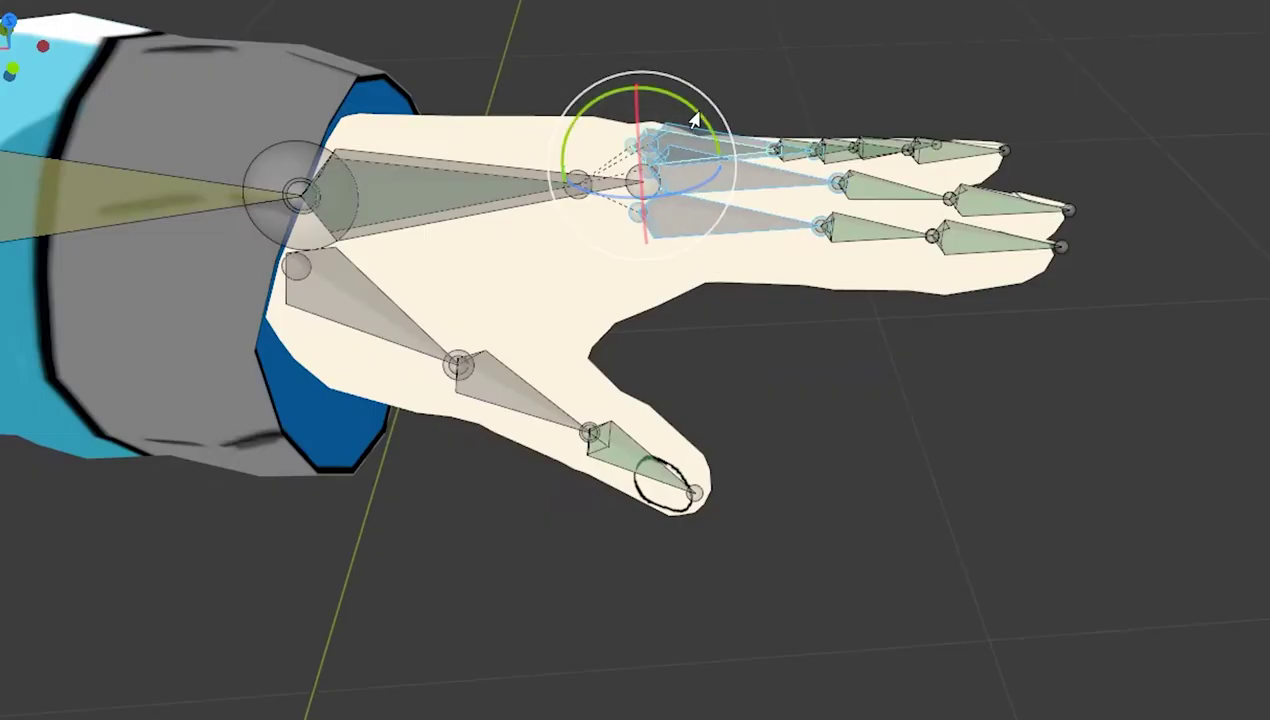
drag(693, 120, 709, 228)
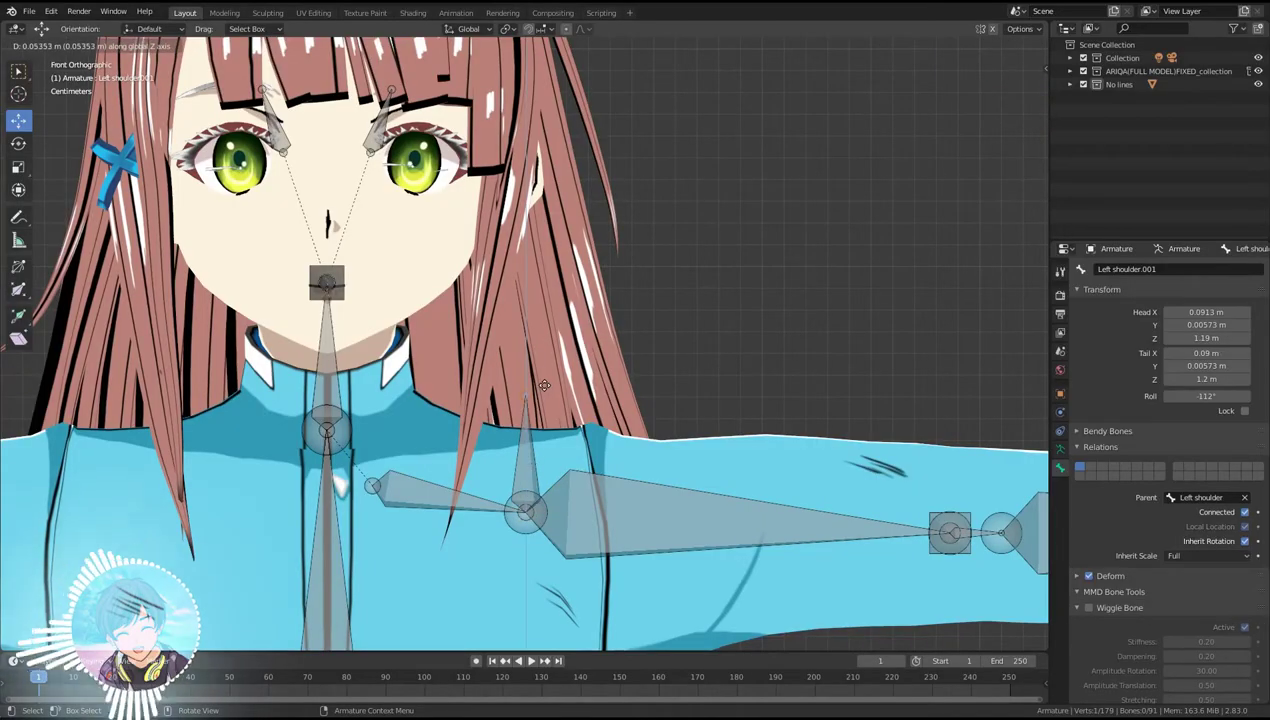
- Rename the Left shoulder.001 bone to FIKshoulder.L
double_click(1110, 269)
text(FIK)
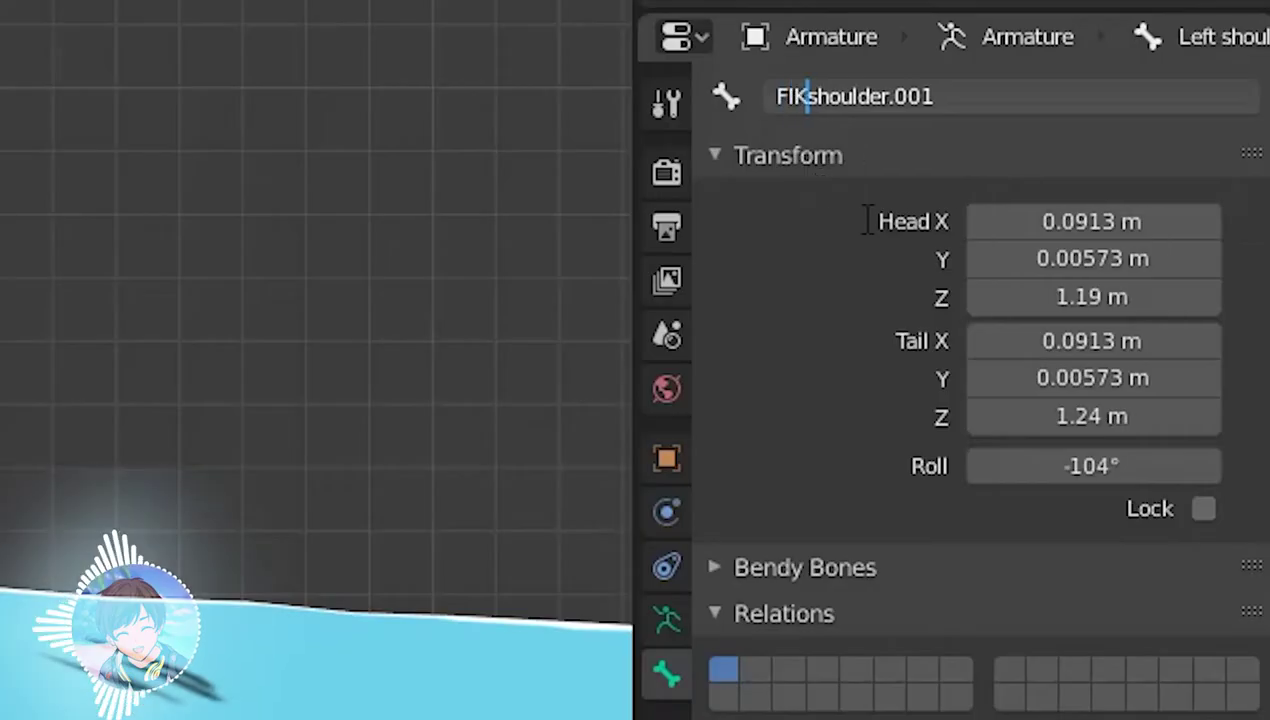
click(955, 115)
key(BackSpace)
key(BackSpace)
key(BackSpace)
text(.L)
key(Return)
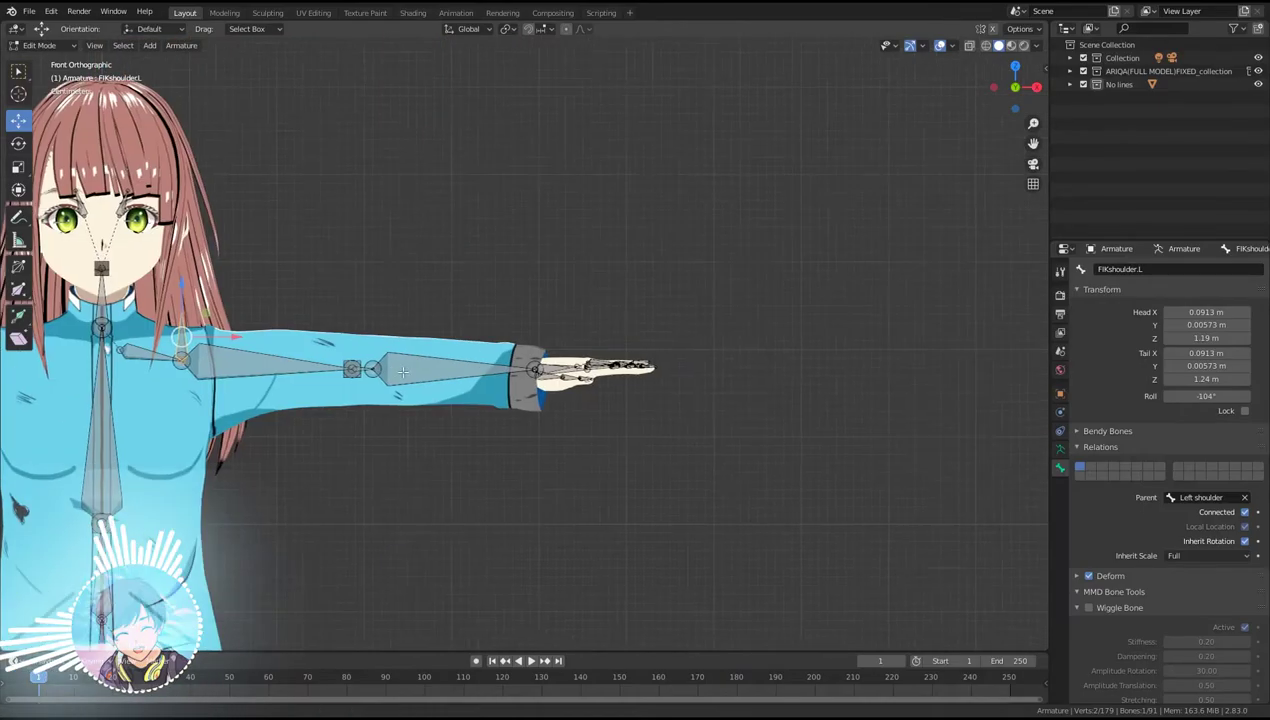
- Parent FIKshoulder.L to the shoulder bone with Keep Offset
scroll(402, 371, up, 3)
click(586, 396)
shift+middle_drag(221, 283, 511, 351)
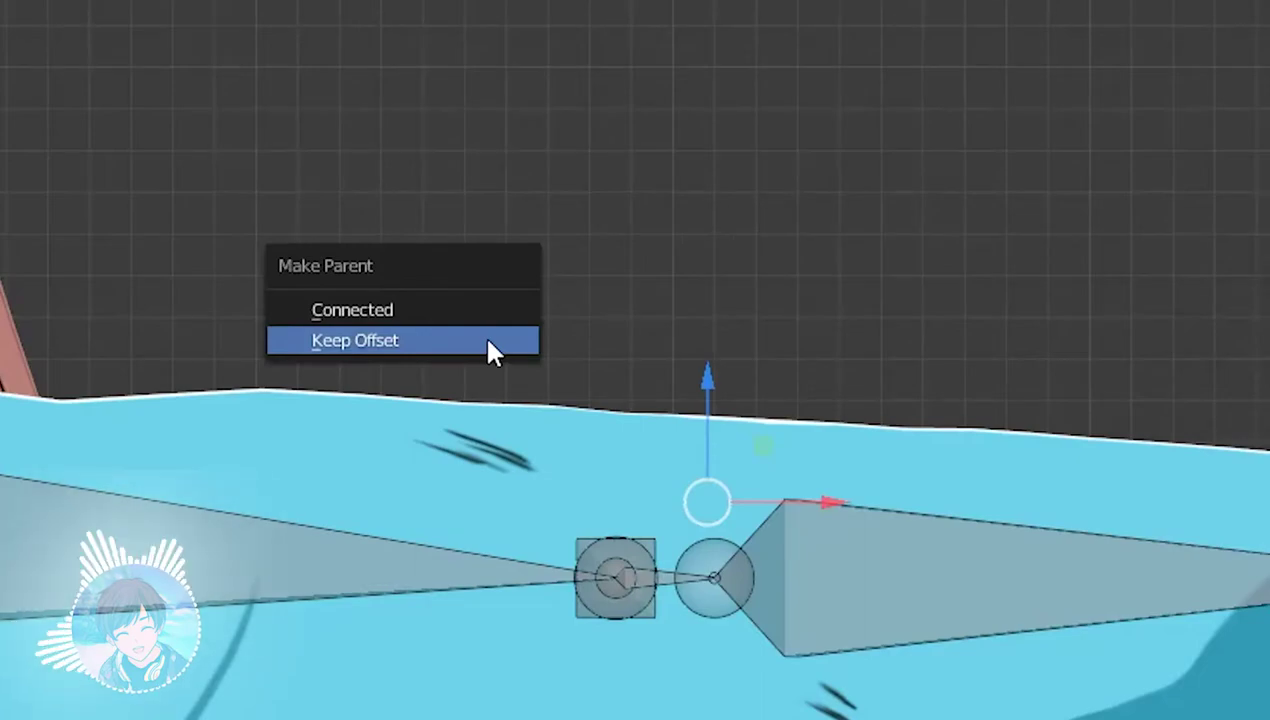
click(490, 348)
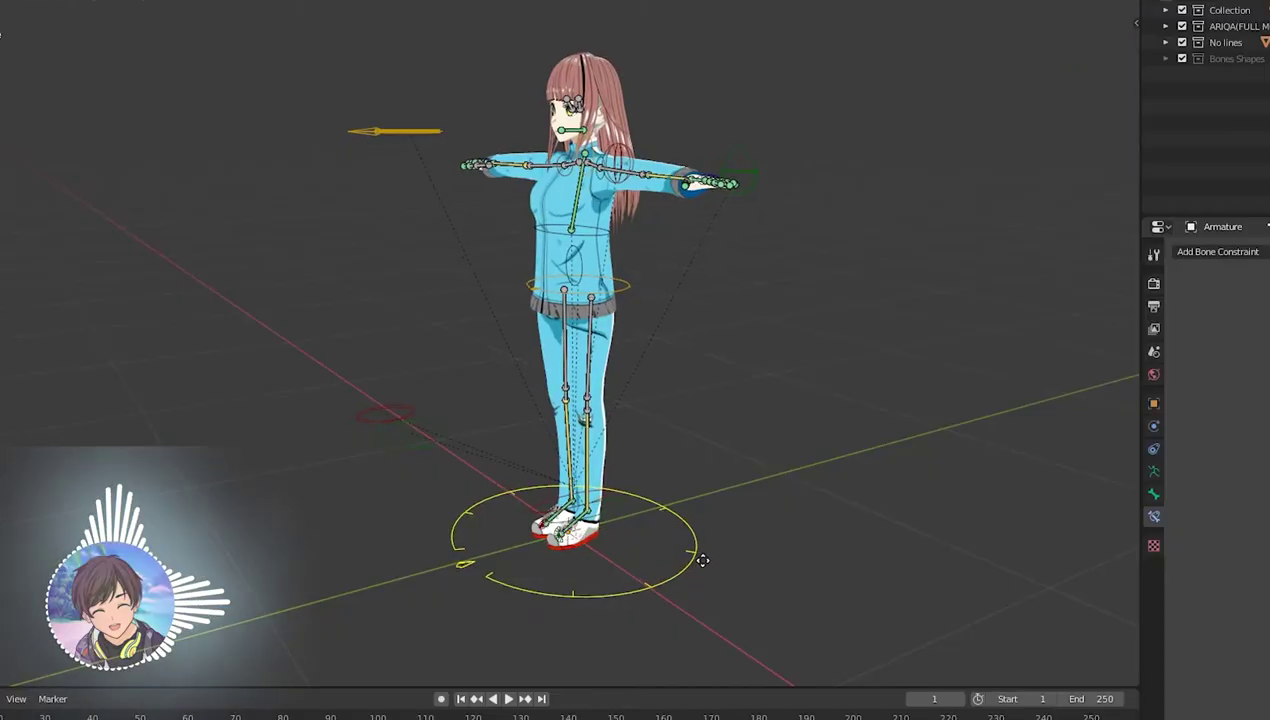
- Add a base bone at the character's feet and parent the main bones to it
drag(703, 560, 553, 557)
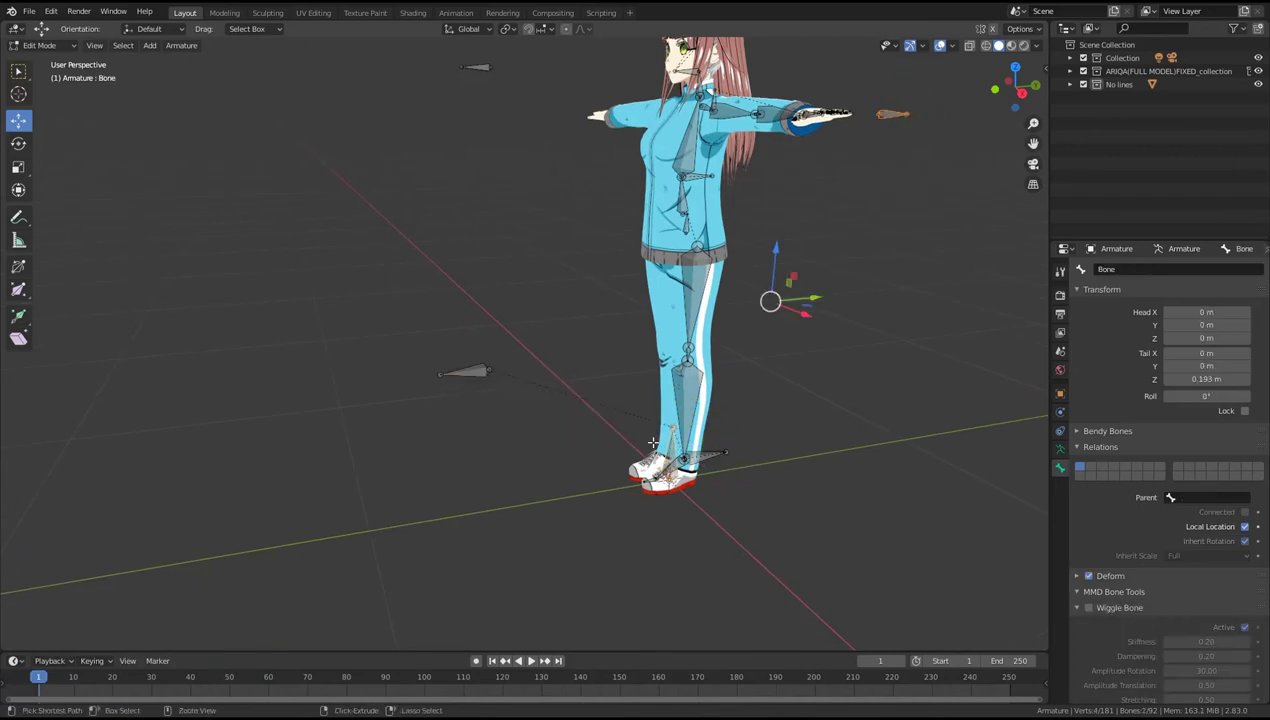
key(ctrl+p)
scroll(668, 595, up, 5)
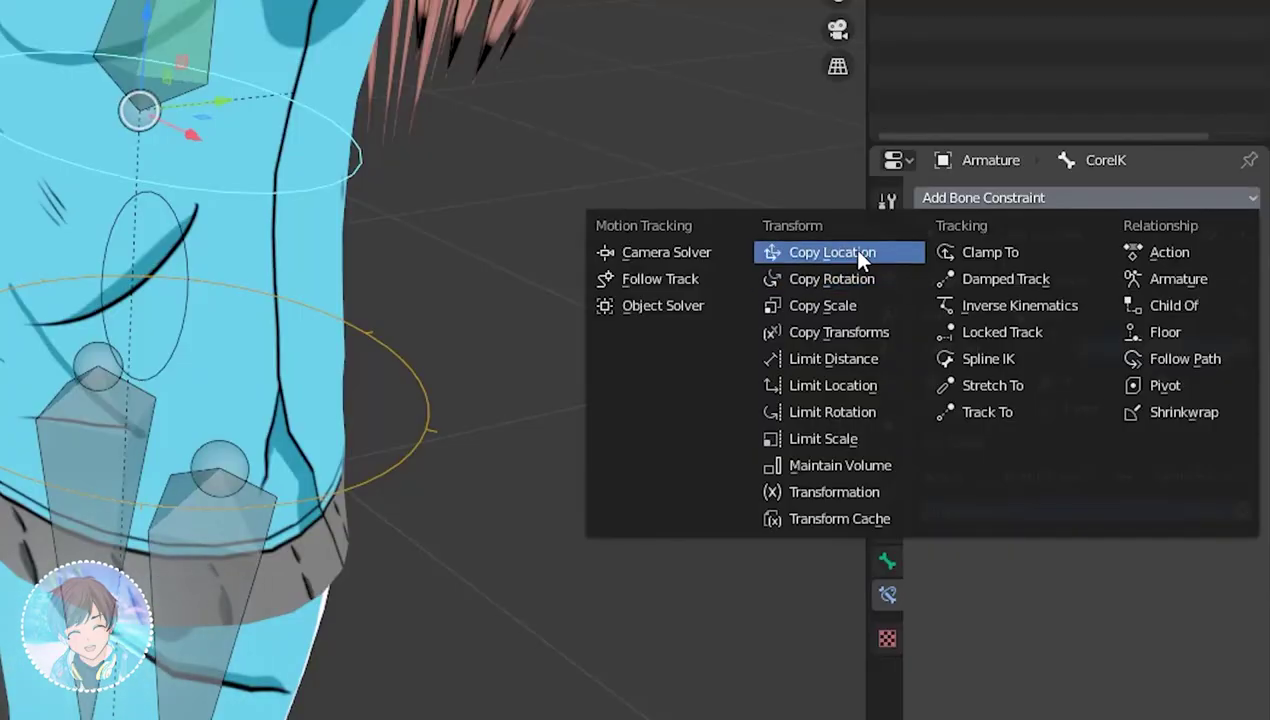
- Give the base bone a Copy Location constraint and append the bone-shapes collection
click(858, 254)
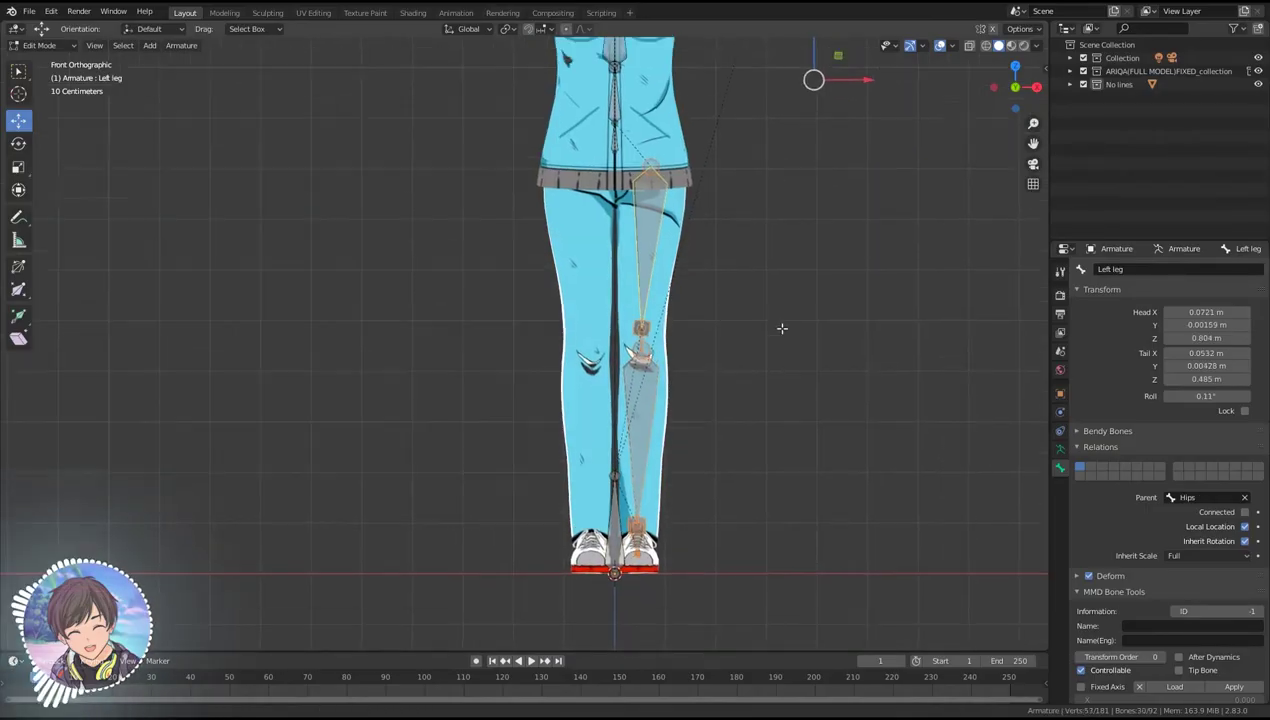
right_click(637, 240)
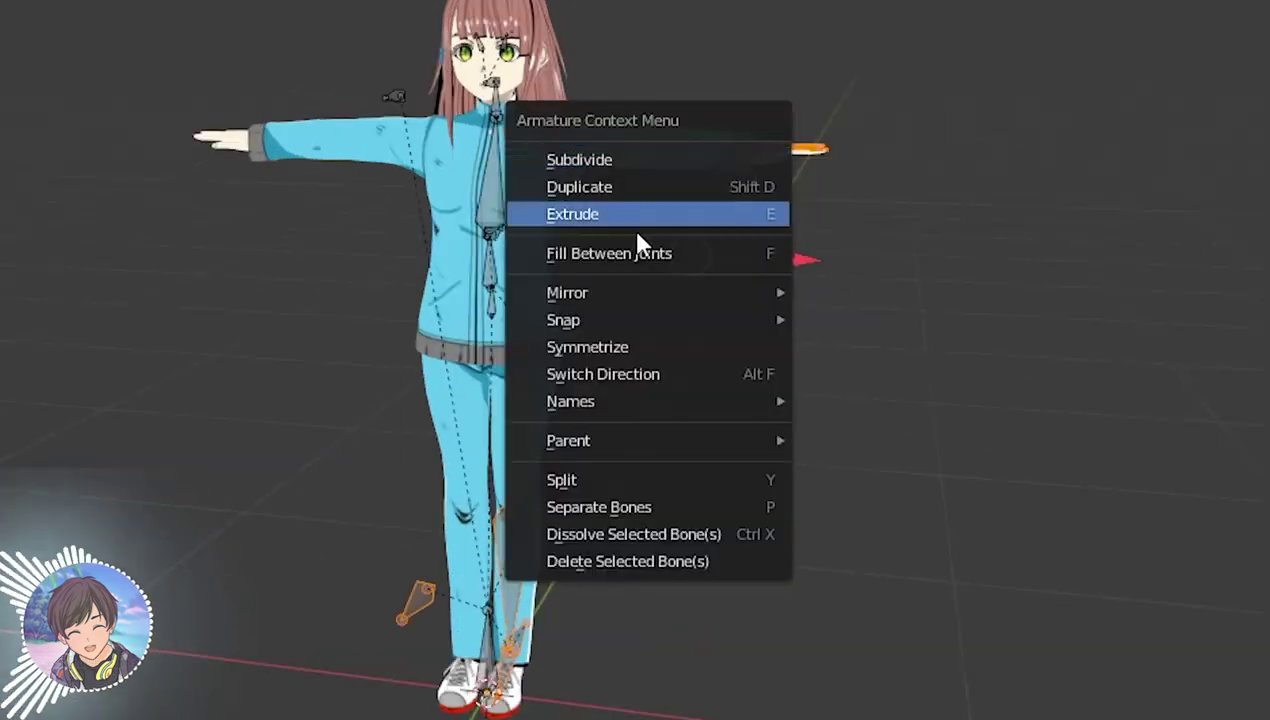
click(561, 350)
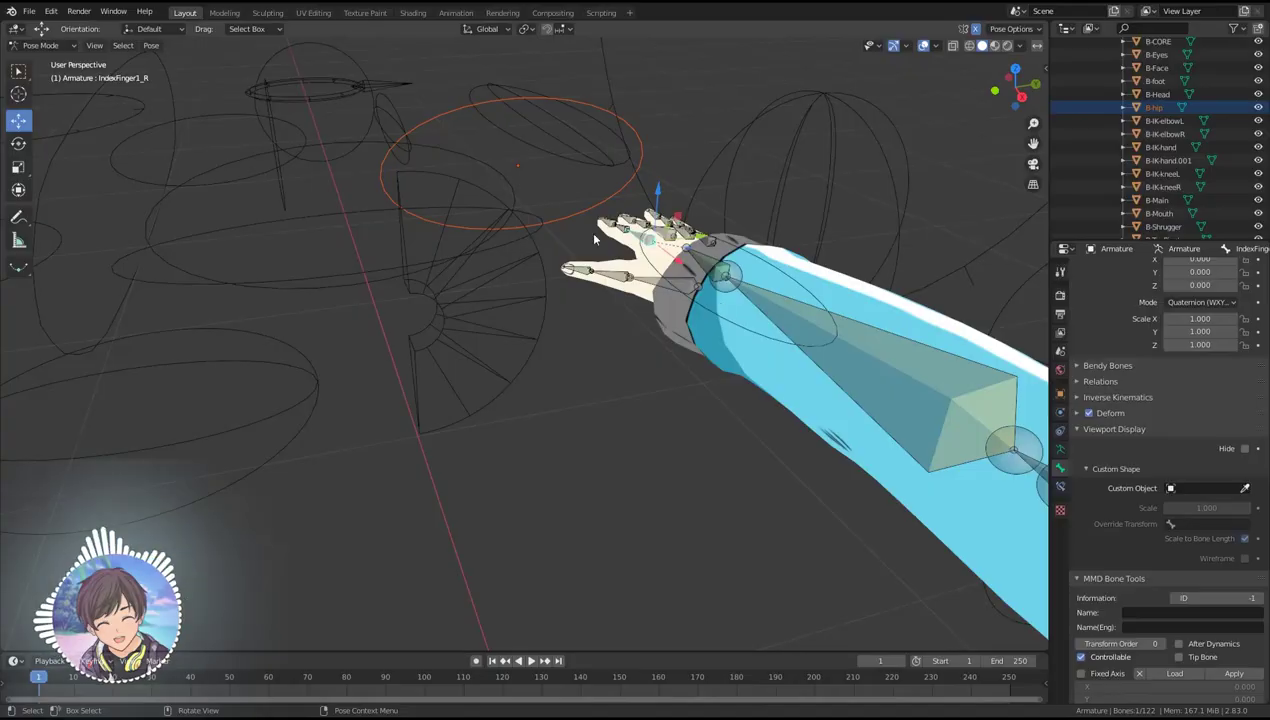
- Assign B-hip as the bone's custom shape object in its viewport display settings
middle_drag(594, 238, 583, 242)
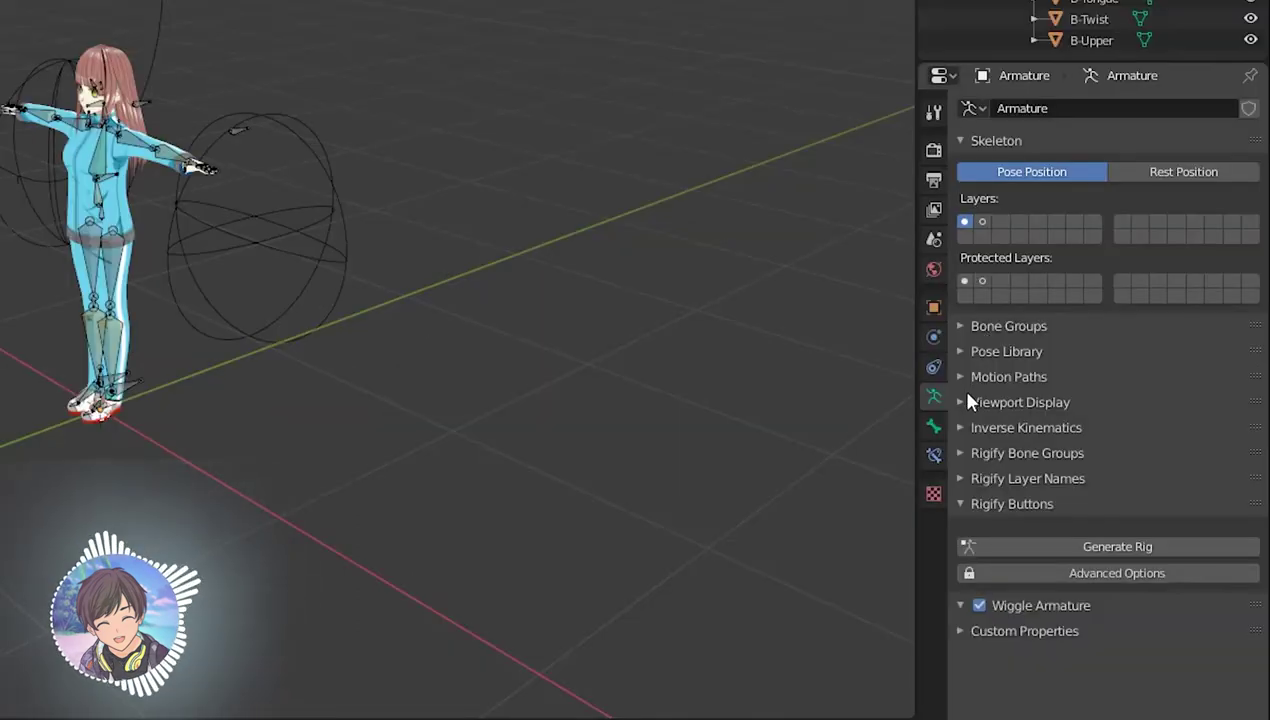
click(985, 401)
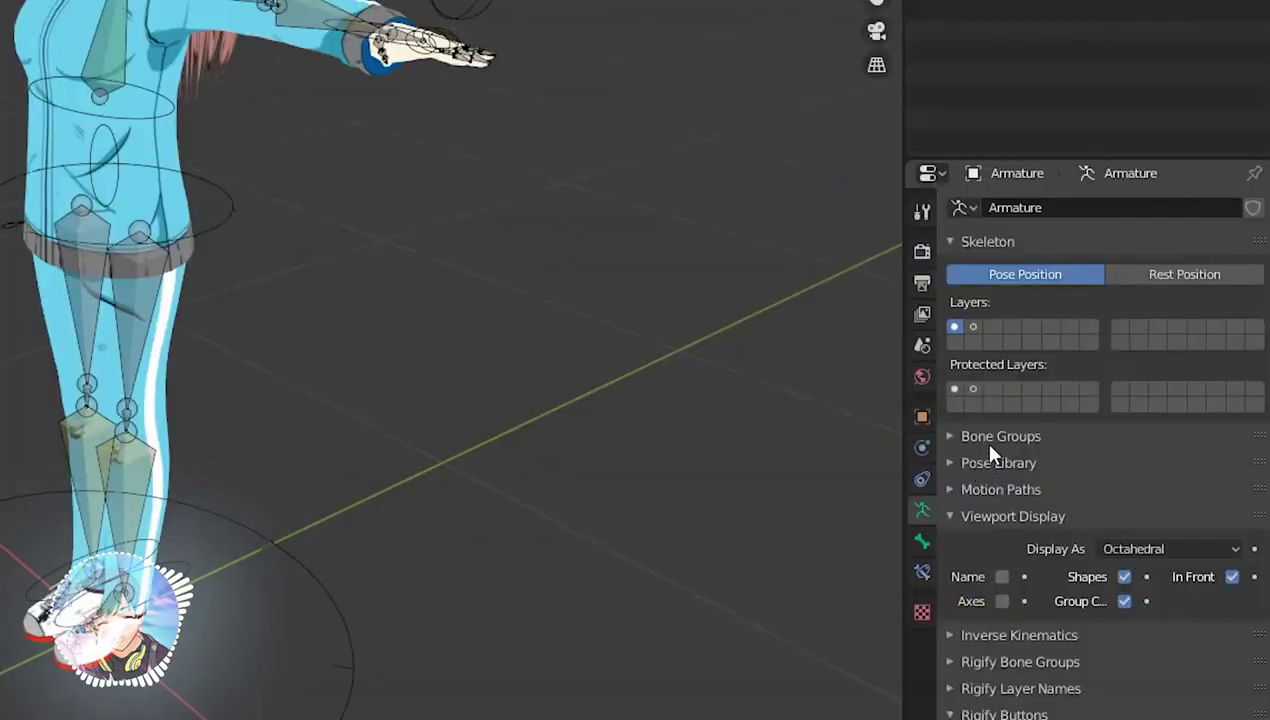
- Add a bone group named Group using the red 01 - Theme Color Set
click(1254, 468)
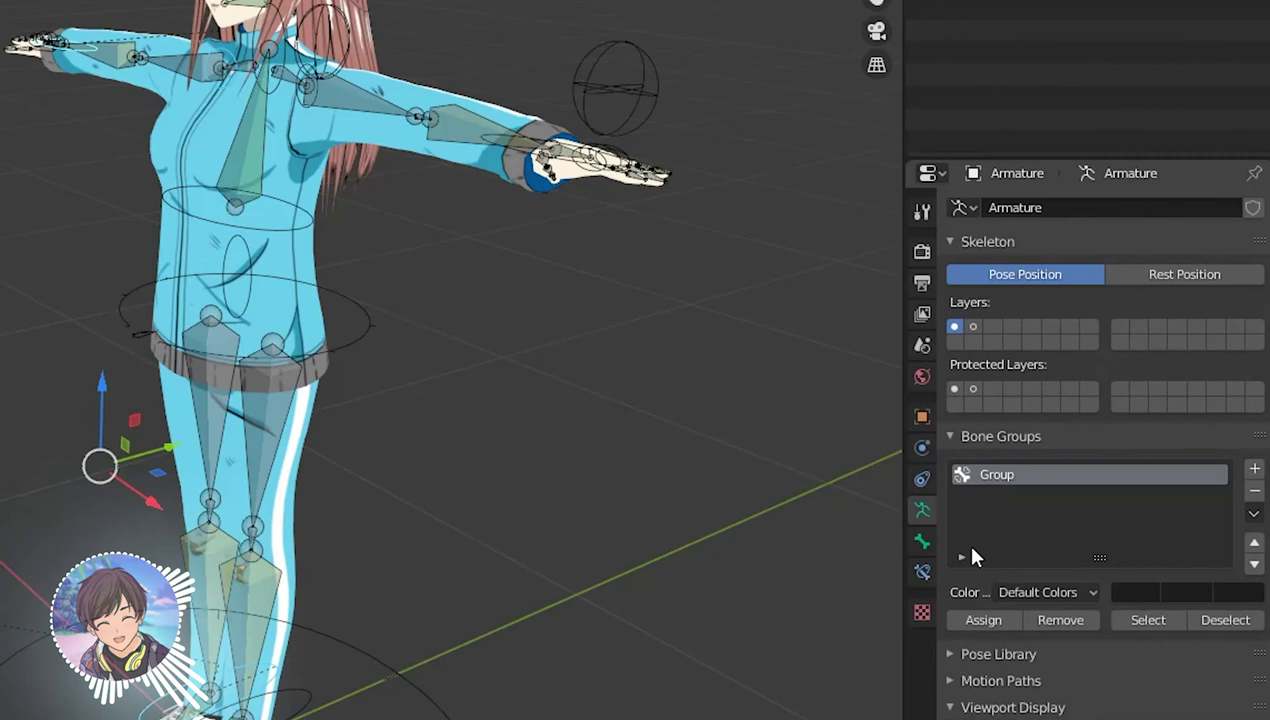
click(1010, 596)
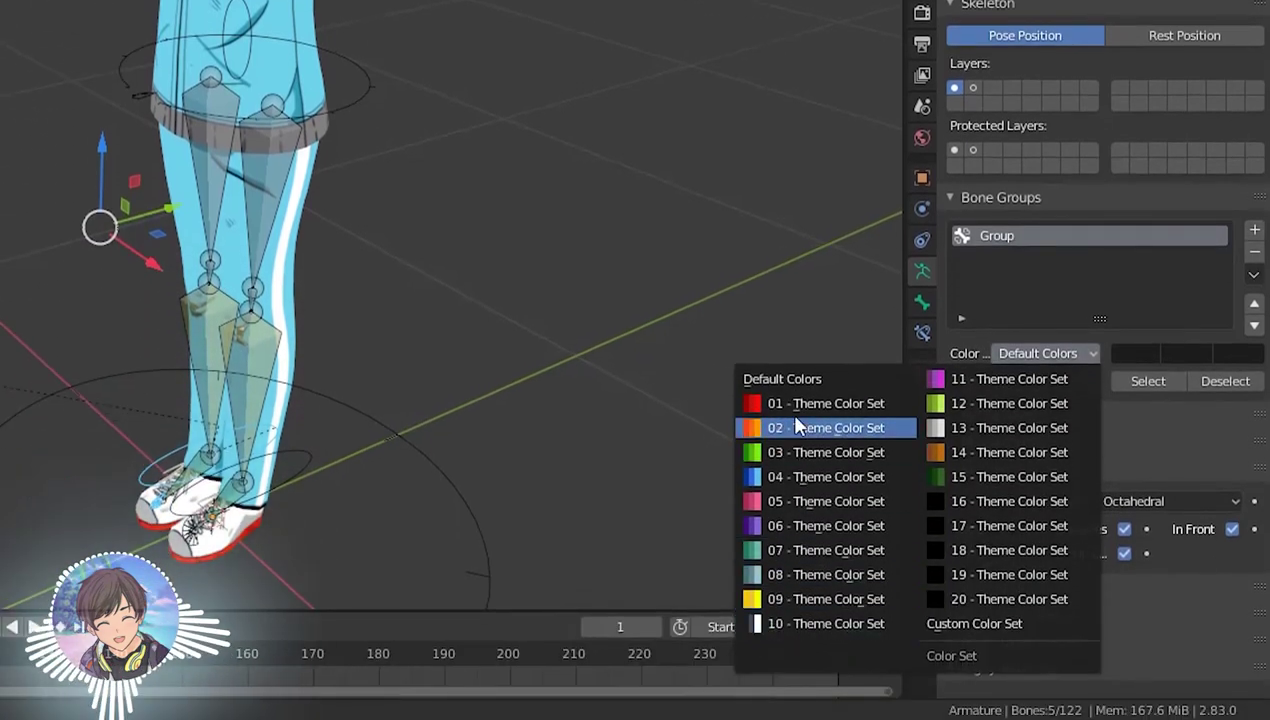
click(793, 407)
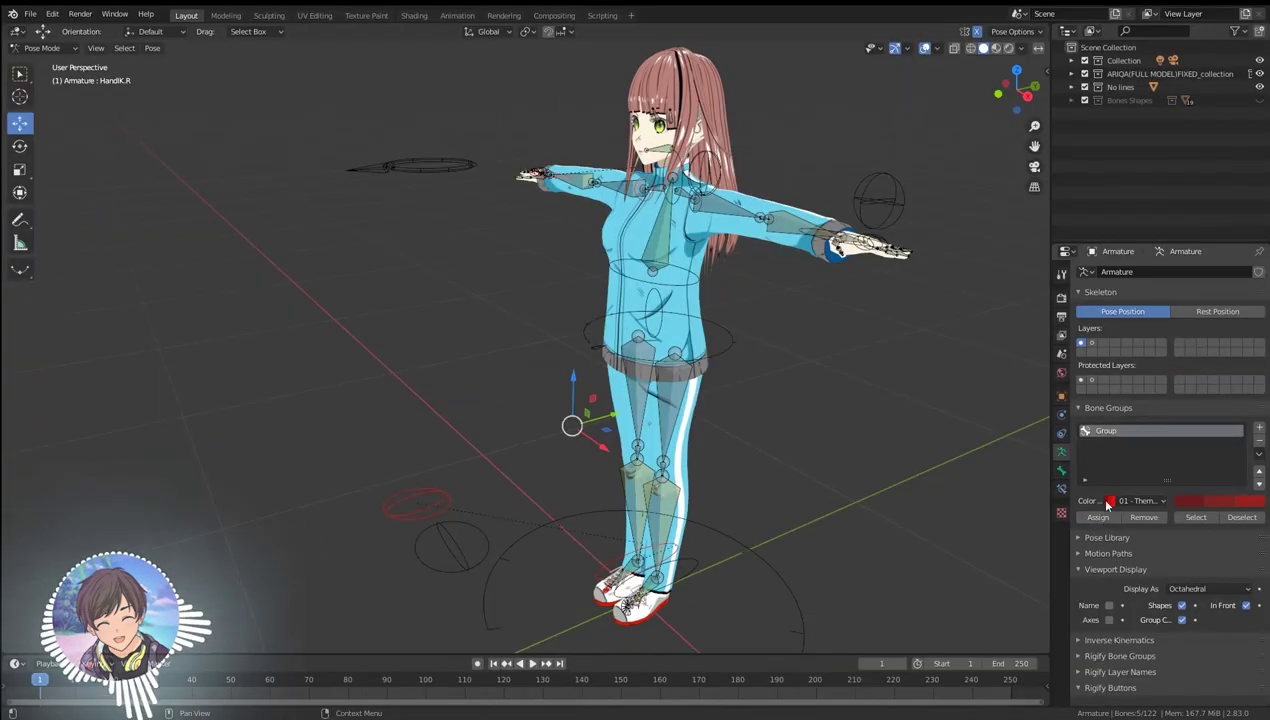